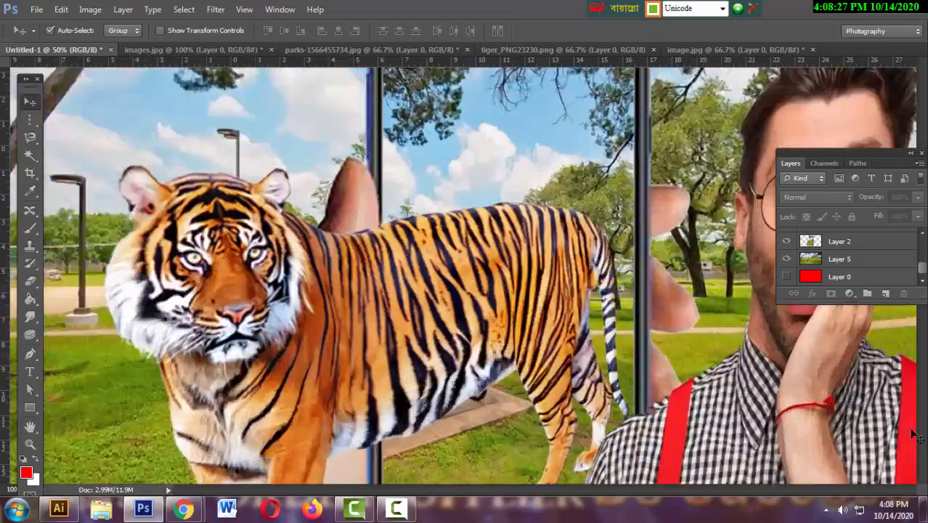
- Examine the finished composite of the tiger, phone, park and surprised man at several magnifications
{"action": "key", "text": "ctrl+minus"}
{"action": "key", "text": "ctrl+minus"}
{"action": "key", "text": "ctrl+minus"}
{"action": "key", "text": "ctrl+minus"}
{"action": "key", "text": "ctrl+minus"}
{"action": "key", "text": "ctrl+minus"}
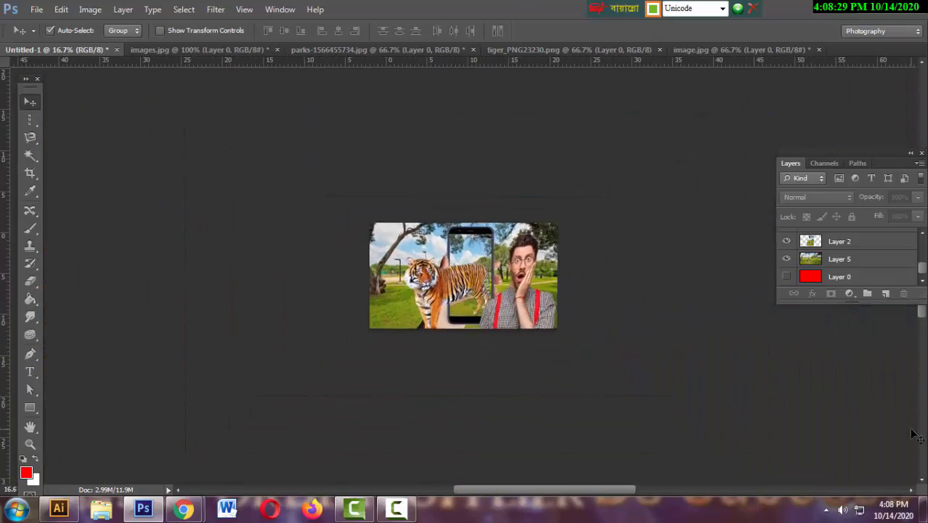
{"action": "key", "text": "ctrl+plus"}
{"action": "key", "text": "ctrl+plus"}
{"action": "key", "text": "ctrl+plus"}
{"action": "key", "text": "ctrl+minus"}
{"action": "key", "text": "ctrl+minus"}
{"action": "key", "text": "ctrl+minus"}
{"action": "key", "text": "ctrl+minus"}
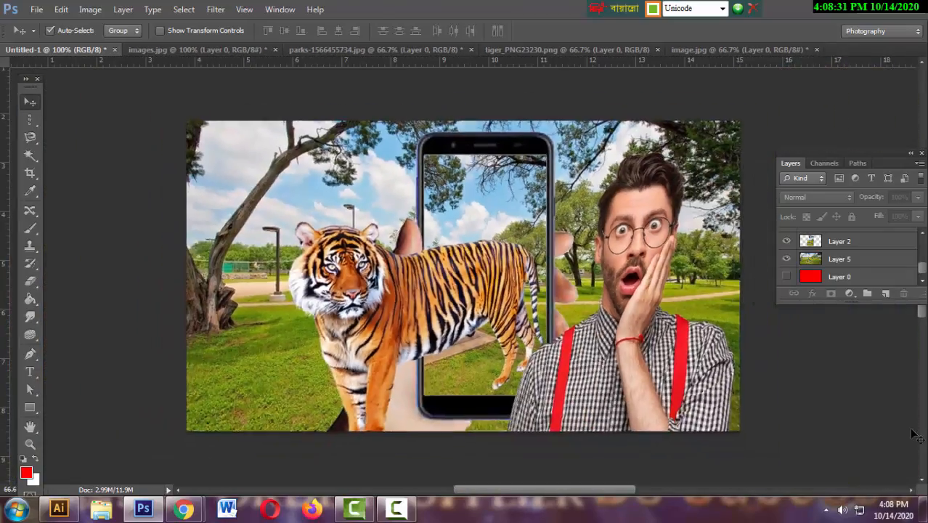
{"action": "key", "text": "ctrl+minus"}
{"action": "key", "text": "ctrl+plus"}
{"action": "key", "text": "ctrl+plus"}
{"action": "key", "text": "ctrl+plus"}
{"action": "key", "text": "ctrl+plus"}
{"action": "key", "text": "ctrl+plus"}
{"action": "key", "text": "ctrl+plus"}
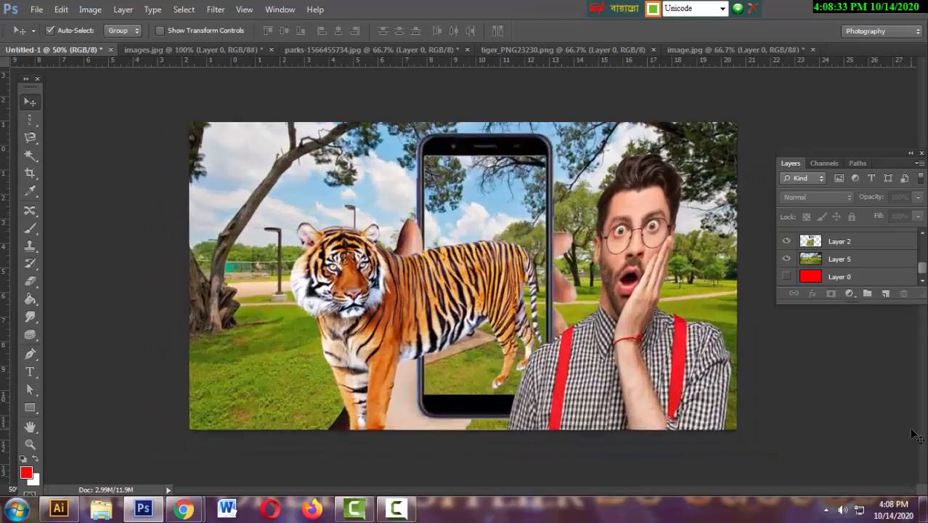
{"action": "key", "text": "ctrl+minus"}
{"action": "key", "text": "ctrl+minus"}
{"action": "key", "text": "ctrl+minus"}
{"action": "key", "text": "ctrl+minus"}
{"action": "key", "text": "ctrl+minus"}
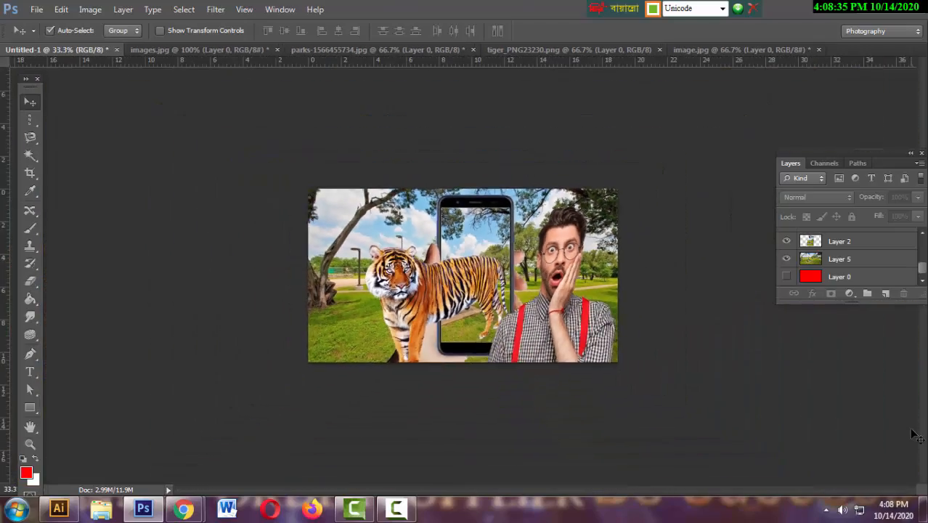
{"action": "key", "text": "ctrl+plus"}
{"action": "key", "text": "ctrl+plus"}
{"action": "key", "text": "ctrl+plus"}
{"action": "key", "text": "ctrl+minus"}
{"action": "key", "text": "ctrl+minus"}
{"action": "key", "text": "ctrl+minus"}
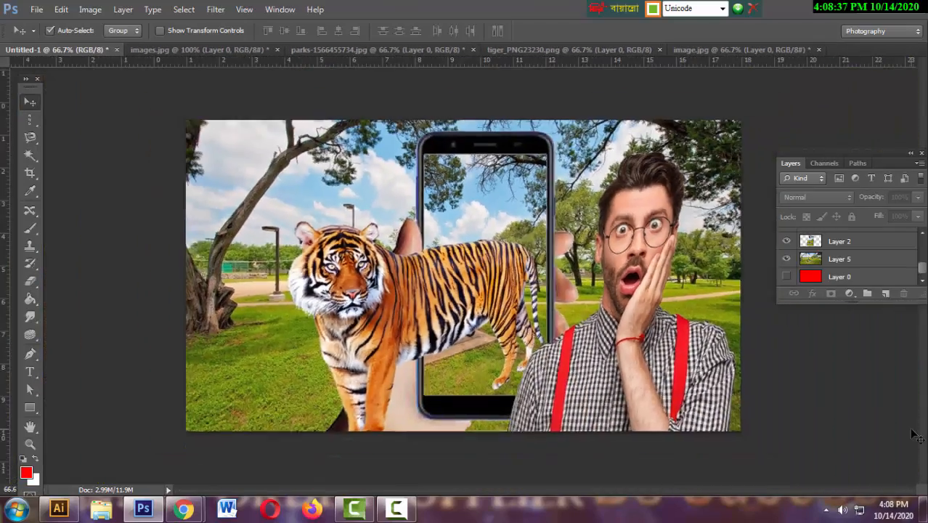
{"action": "key", "text": "ctrl+minus"}
{"action": "key", "text": "ctrl+plus"}
{"action": "key", "text": "ctrl+plus"}
{"action": "key", "text": "ctrl+plus"}
{"action": "key", "text": "ctrl+plus"}
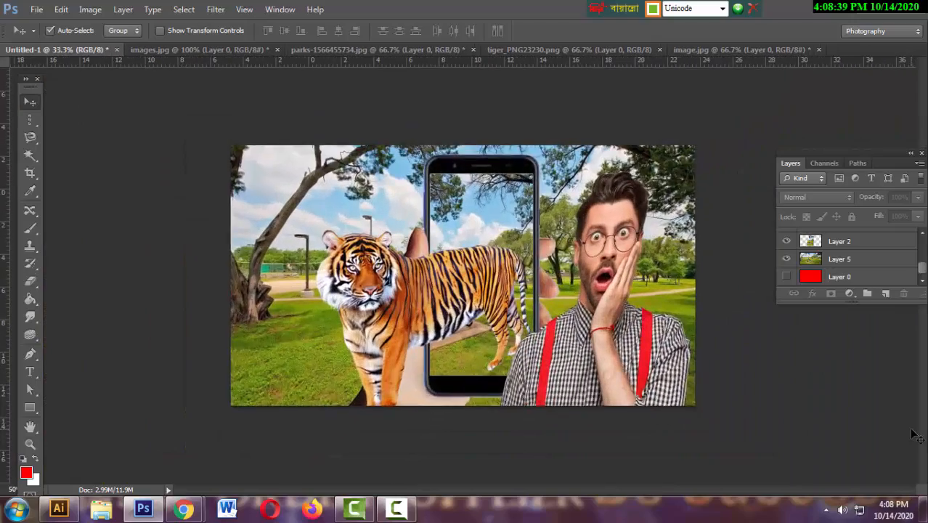
{"action": "key", "text": "ctrl+minus"}
{"action": "key", "text": "ctrl+minus"}
{"action": "key", "text": "ctrl+minus"}
{"action": "key", "text": "ctrl+minus"}
{"action": "key", "text": "ctrl+minus"}
{"action": "key", "text": "ctrl+minus"}
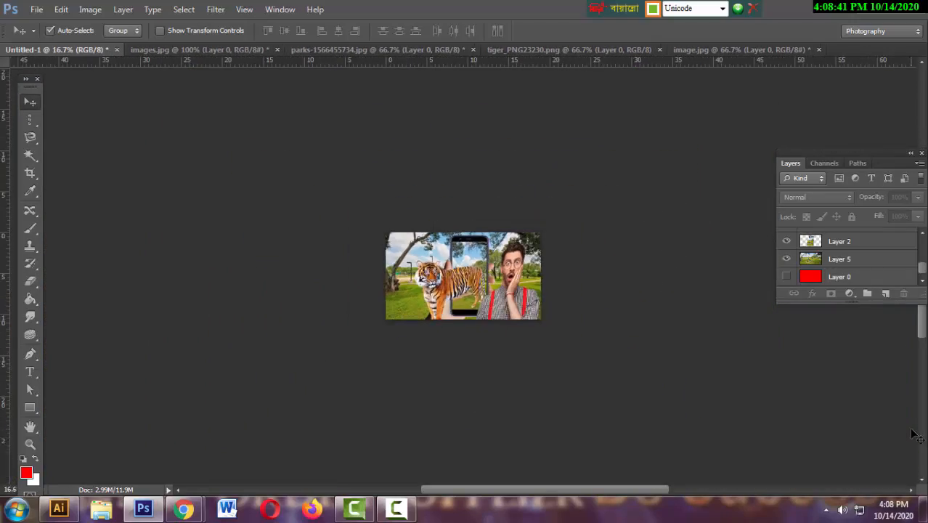
{"action": "key", "text": "ctrl+plus"}
{"action": "key", "text": "ctrl+plus"}
{"action": "key", "text": "ctrl+plus"}
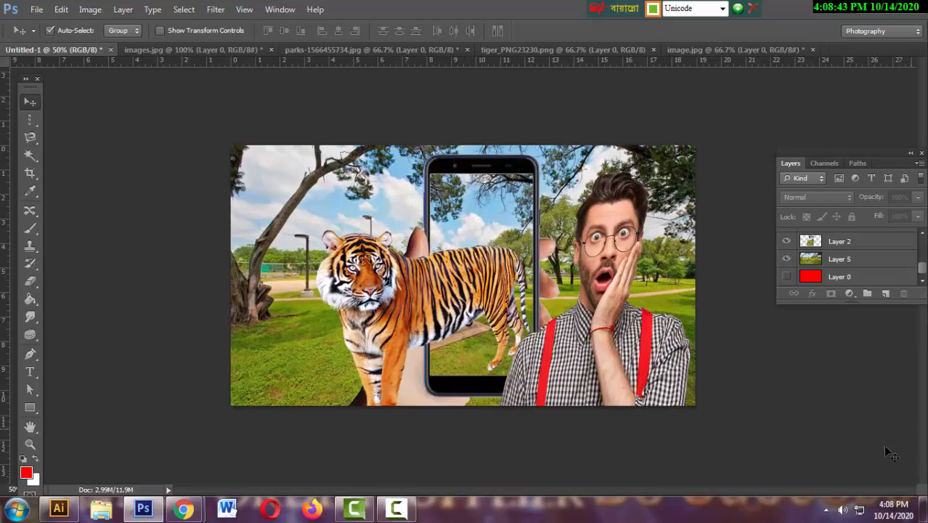
{"action": "left_click", "coordinate": [395, 509]}
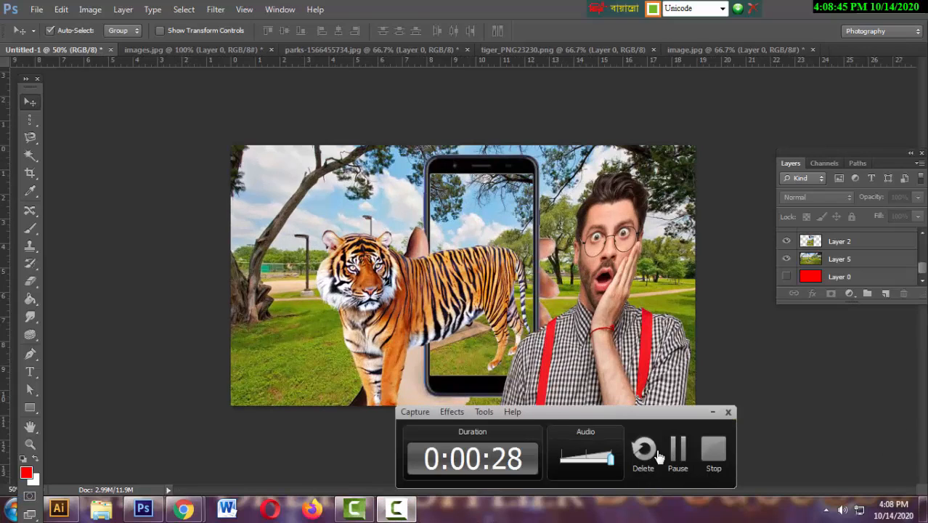
{"action": "left_click", "coordinate": [709, 455]}
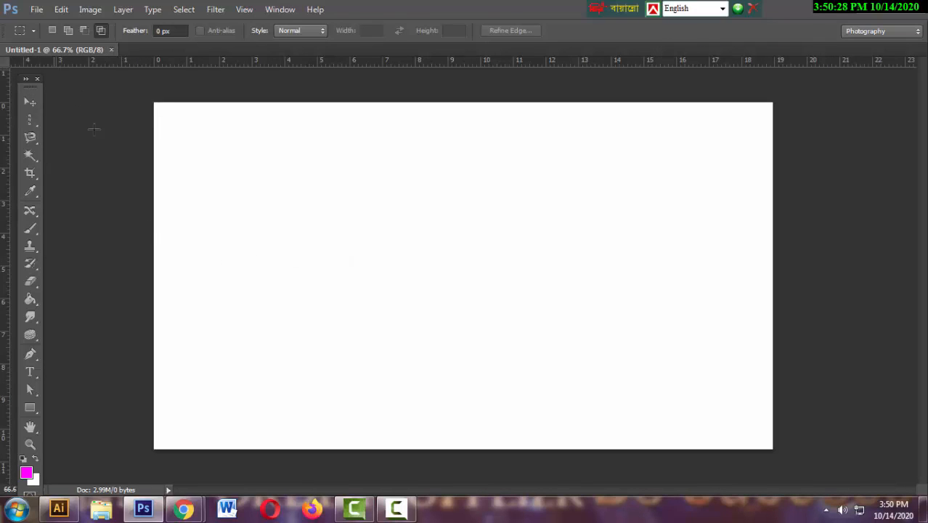
- Open the hand-and-phone picture images.jpg from the Desktop
{"action": "left_click", "coordinate": [37, 9]}
{"action": "left_click", "coordinate": [38, 37]}
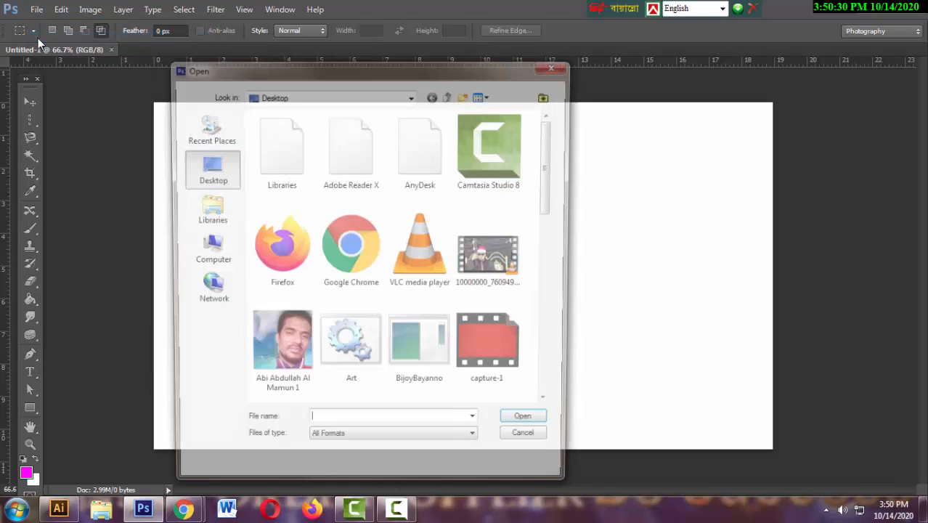
{"action": "left_click_drag", "start_coordinate": [552, 204], "coordinate": [556, 294]}
{"action": "double_click", "coordinate": [427, 262]}
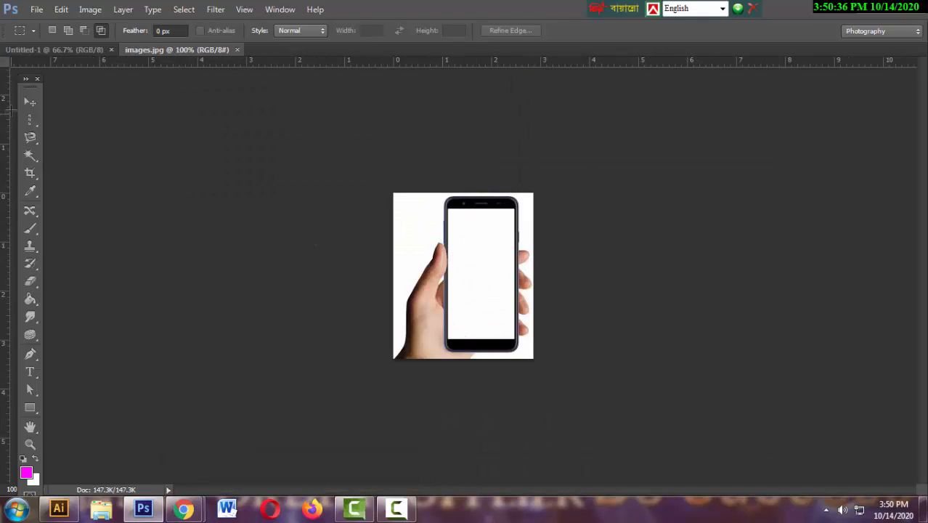
- Show the Layers panel and place it beside the phone picture
{"action": "left_click", "coordinate": [30, 103]}
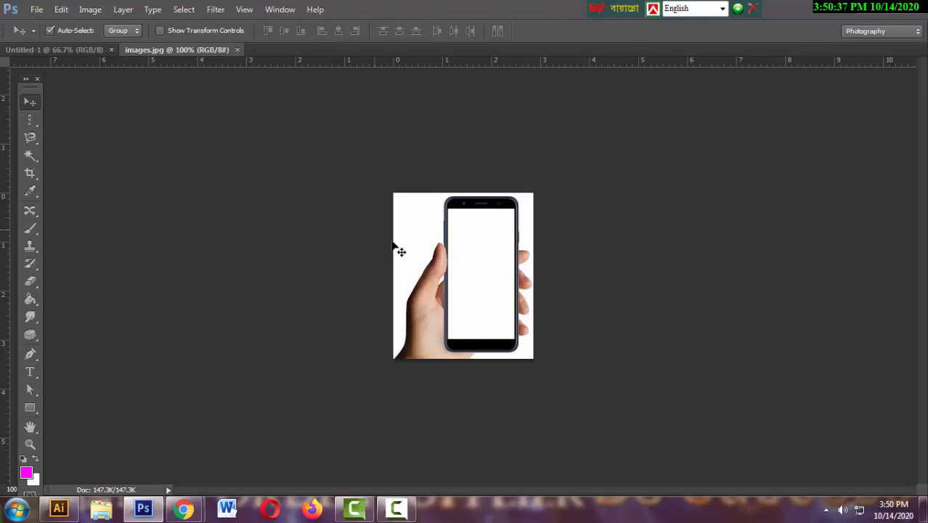
{"action": "left_click", "coordinate": [280, 9]}
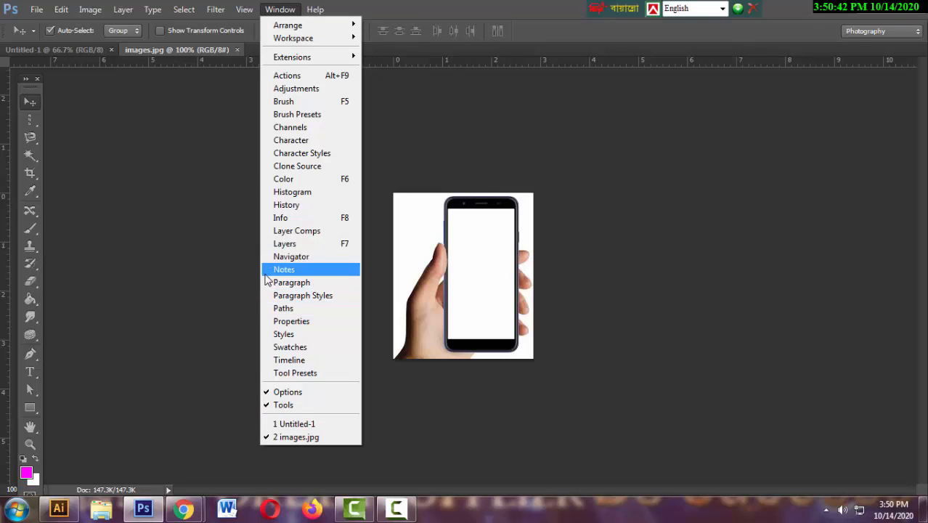
{"action": "left_click", "coordinate": [280, 243]}
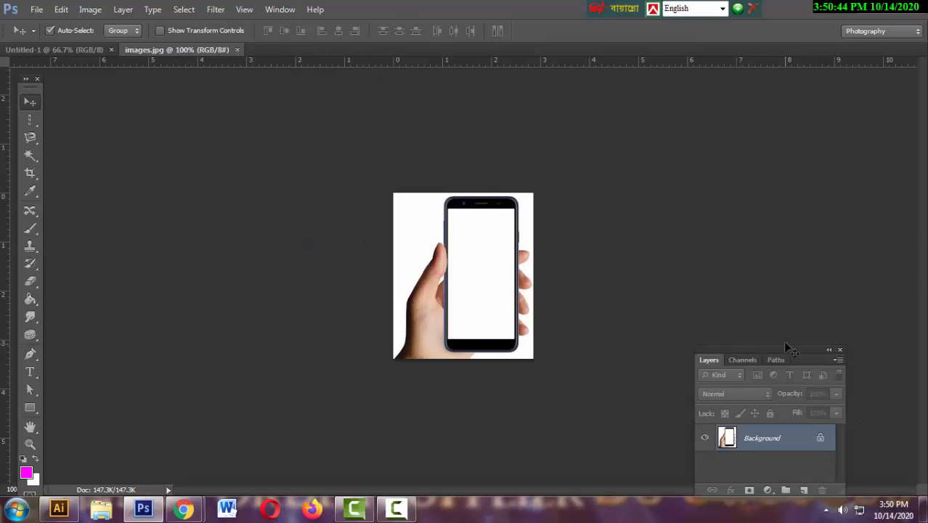
{"action": "left_click_drag", "start_coordinate": [785, 349], "coordinate": [843, 149]}
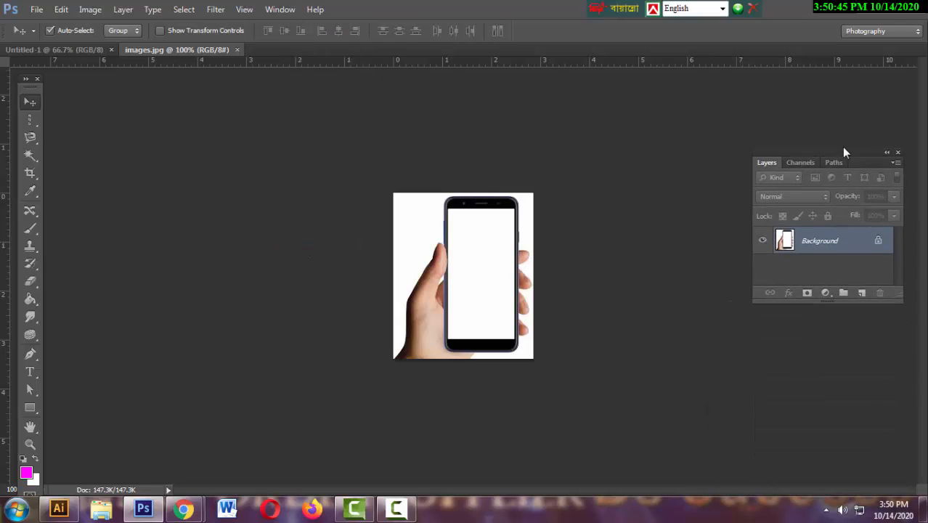
- Convert the phone picture's Background into the editable layer Layer 0 and copy it into the Untitled-1 document
{"action": "double_click", "coordinate": [859, 250]}
{"action": "left_click", "coordinate": [581, 159]}
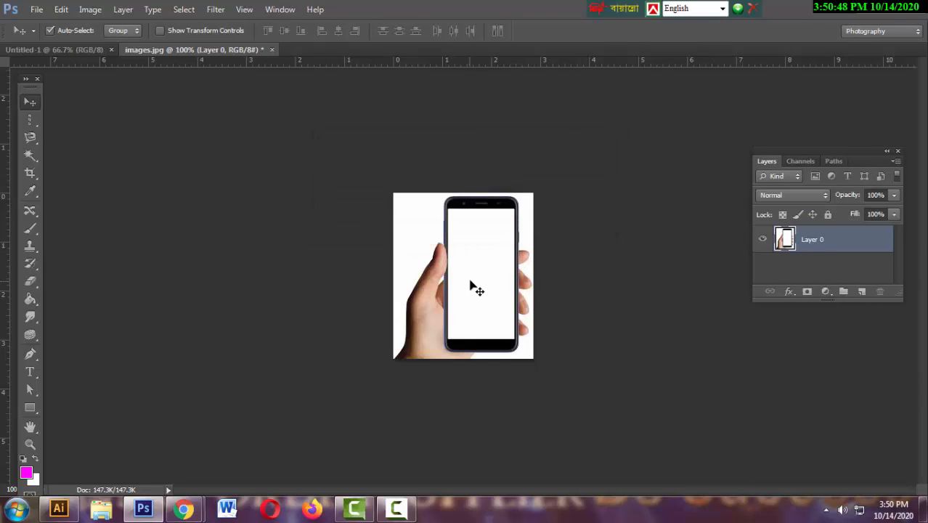
{"action": "left_click_drag", "start_coordinate": [470, 285], "coordinate": [445, 314]}
- Scale the phone picture up to about 309% so it nearly fills the canvas height
{"action": "key", "text": "ctrl+t"}
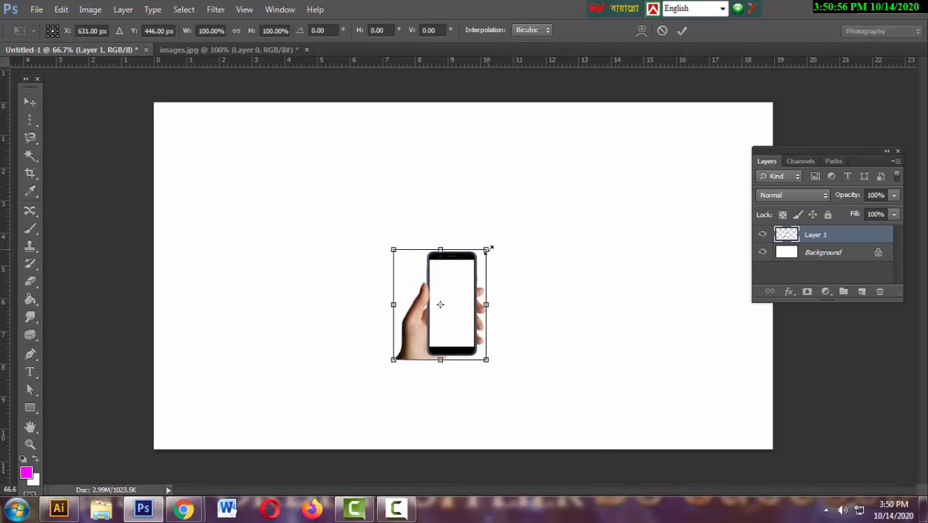
{"action": "left_click_drag", "start_coordinate": [488, 249], "coordinate": [564, 154]}
{"action": "left_click_drag", "start_coordinate": [501, 292], "coordinate": [514, 256]}
{"action": "left_click_drag", "start_coordinate": [575, 128], "coordinate": [593, 104]}
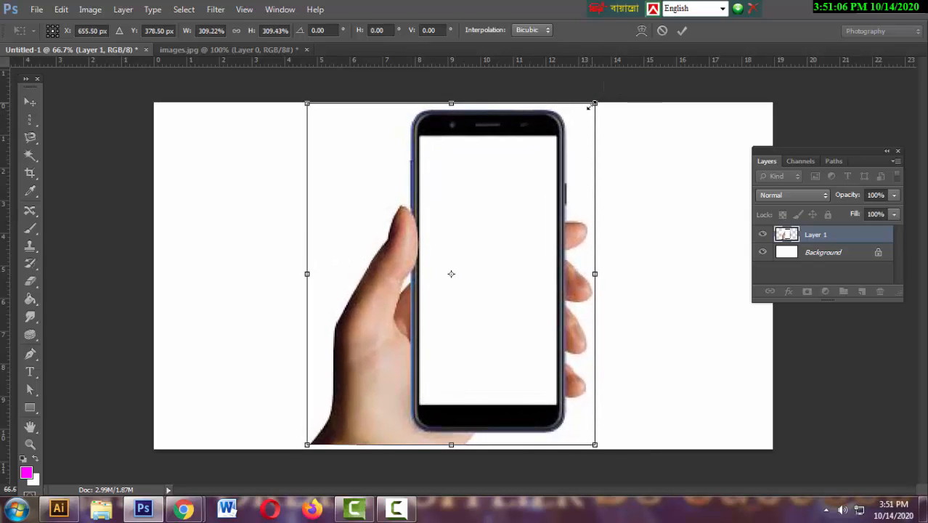
- Move the enlarged phone picture down to Y 389.50 px so the hand meets the canvas's lower edge, and apply the transformation
{"action": "key", "text": "Down"}
{"action": "key", "text": "Down"}
{"action": "key", "text": "Down"}
{"action": "key", "text": "Down"}
{"action": "key", "text": "Down"}
{"action": "key", "text": "Down"}
{"action": "key", "text": "Down"}
{"action": "key", "text": "Down"}
{"action": "key", "text": "Down"}
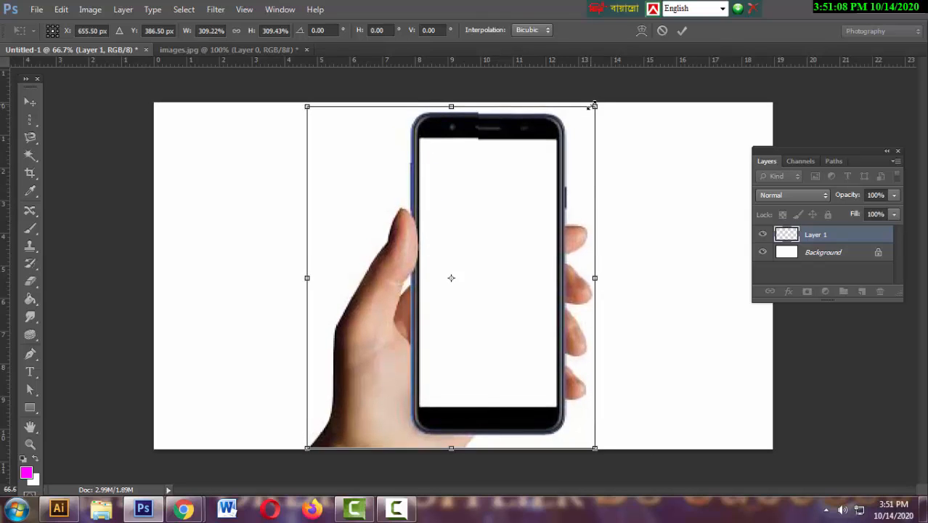
{"action": "key", "text": "Down"}
{"action": "key", "text": "Down"}
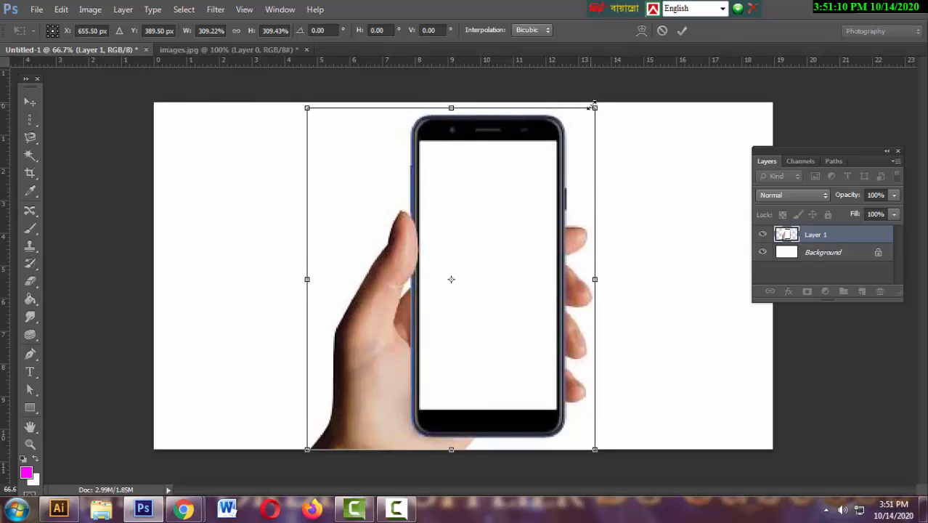
{"action": "left_click", "coordinate": [28, 102]}
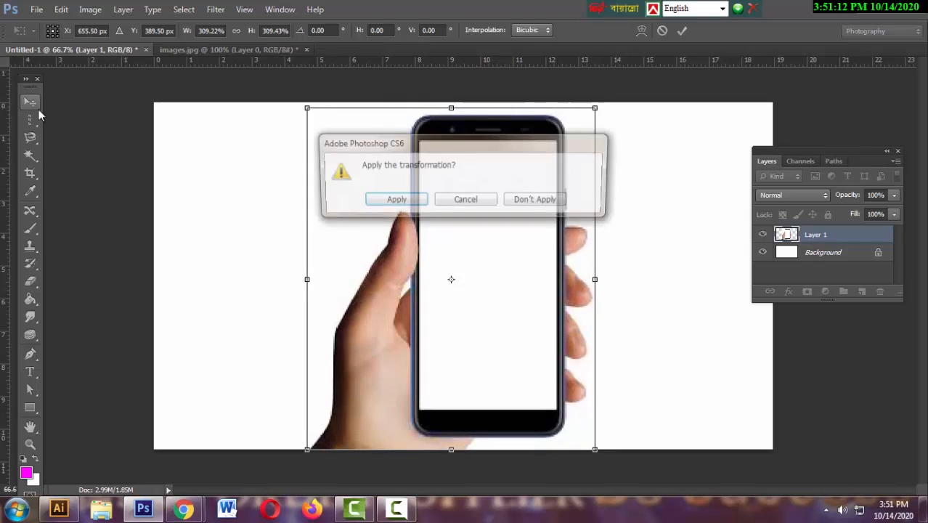
{"action": "left_click", "coordinate": [417, 200]}
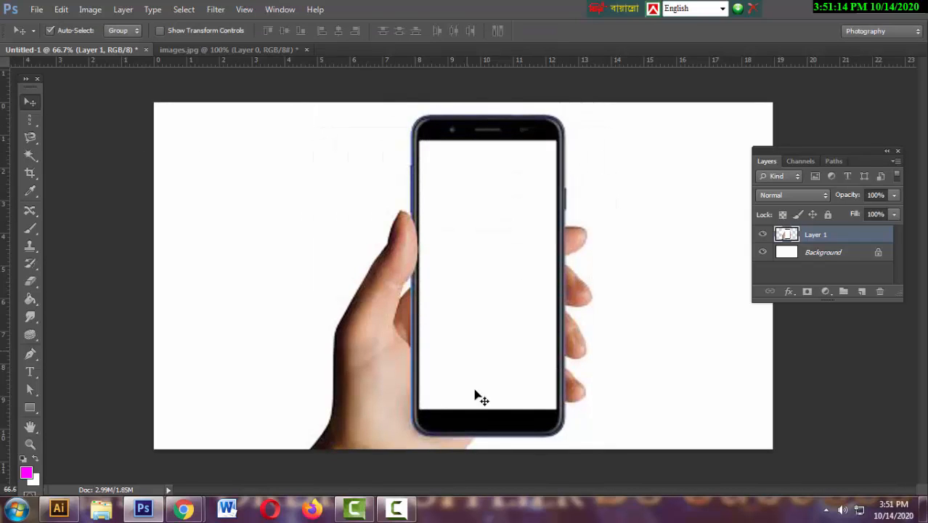
- Hide the Background layer, remove the white area around the hand and phone with the Magic Wand at tolerance 40, and deselect
{"action": "left_click", "coordinate": [762, 252]}
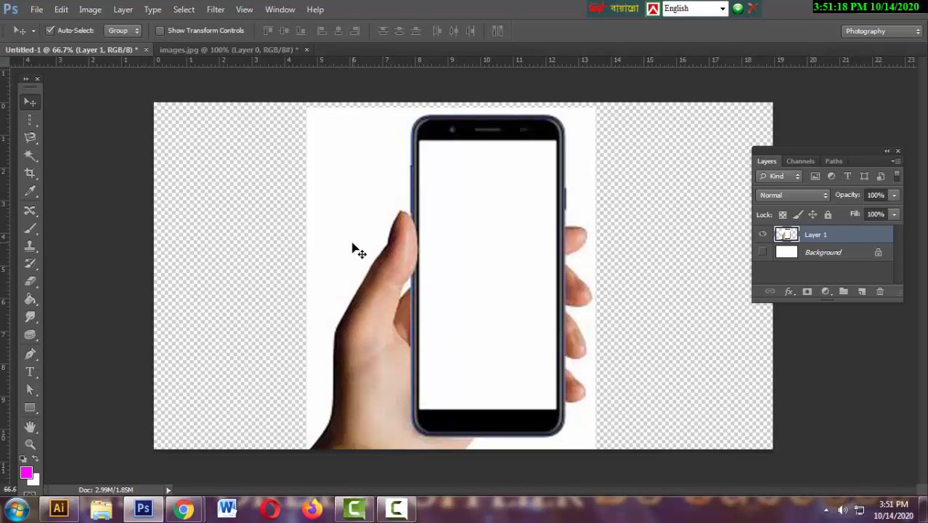
{"action": "left_click", "coordinate": [30, 155]}
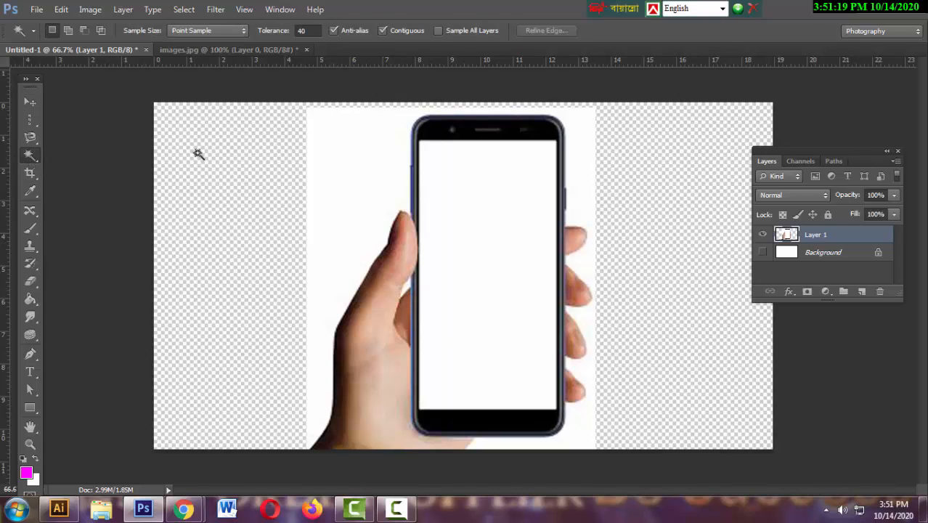
{"action": "left_click", "coordinate": [363, 191]}
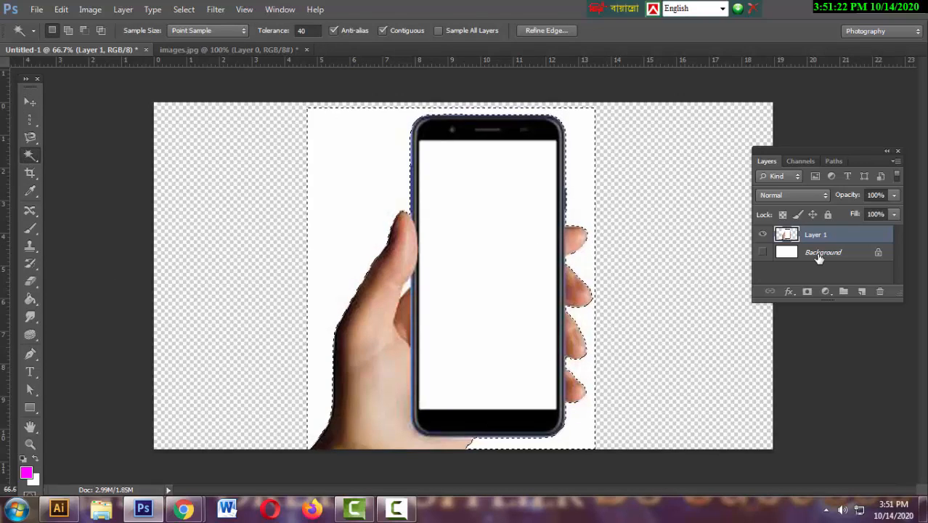
{"action": "key", "text": "Delete"}
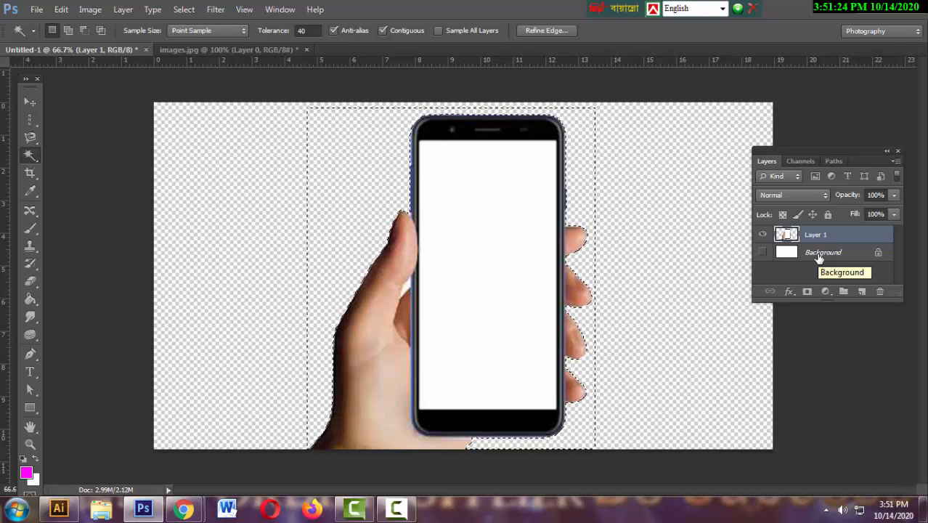
{"action": "key", "text": "ctrl+d"}
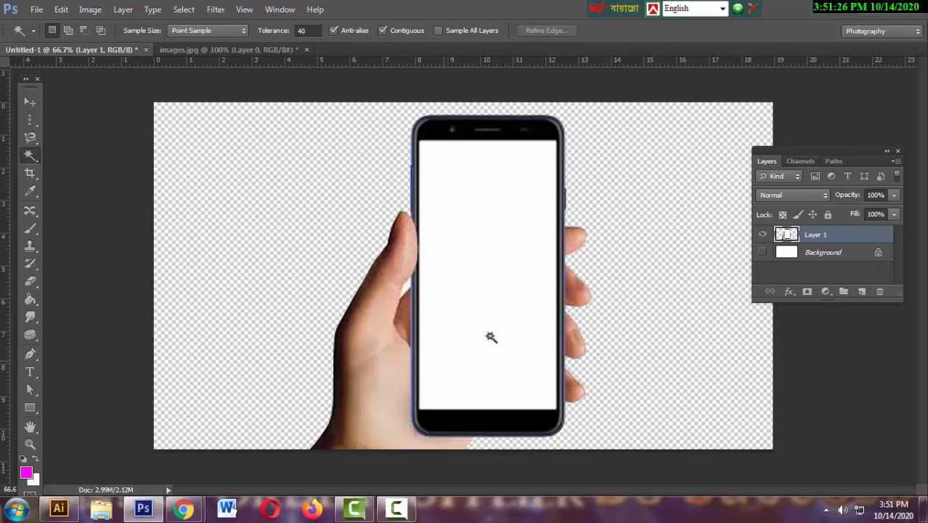
- Delete the white area inside the phone's screen, deselect, and show the Background layer again
{"action": "left_click", "coordinate": [508, 300]}
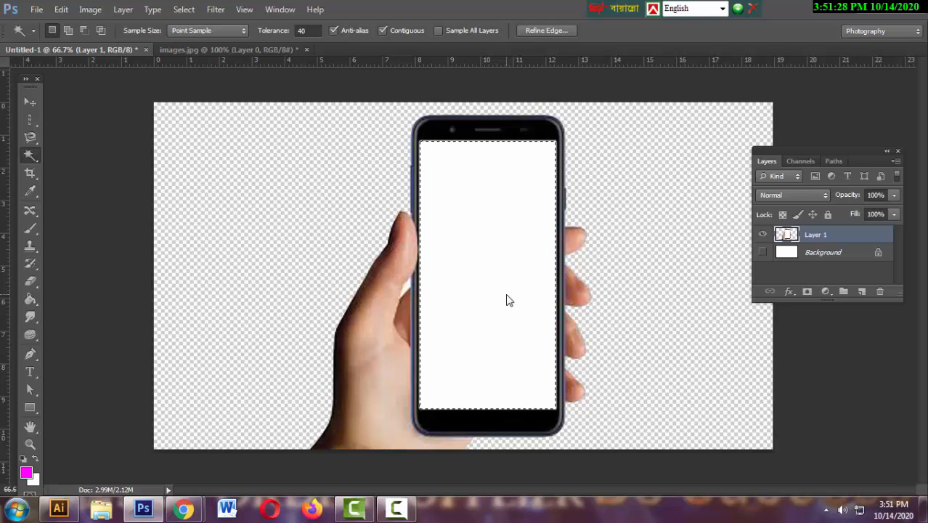
{"action": "key", "text": "Delete"}
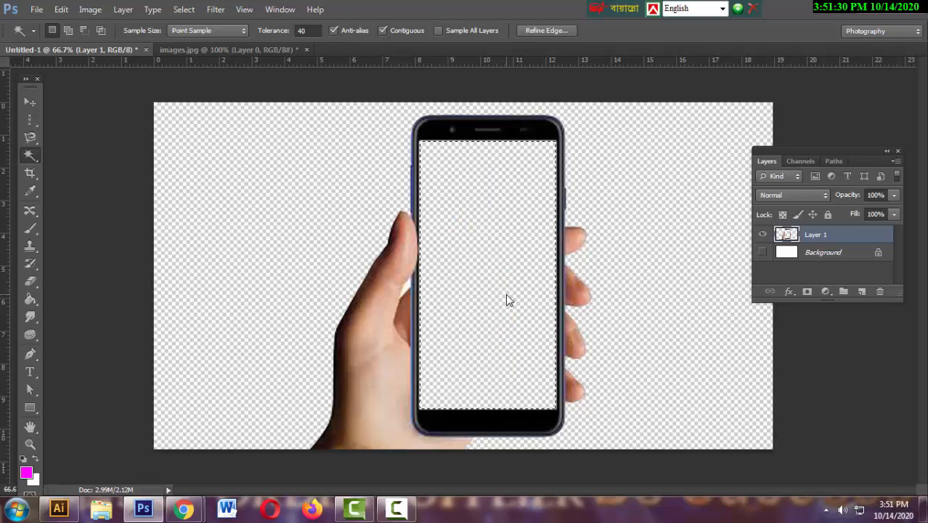
{"action": "key", "text": "ctrl+d"}
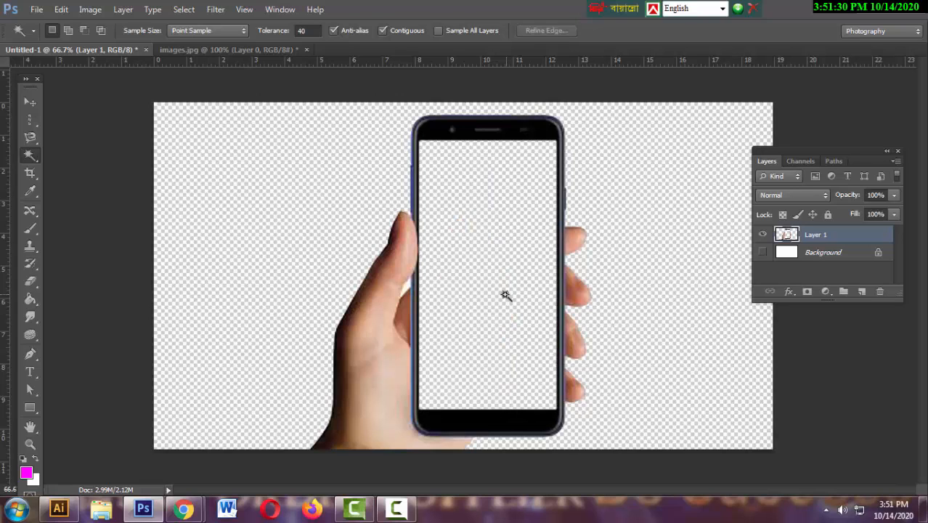
{"action": "left_click", "coordinate": [28, 102]}
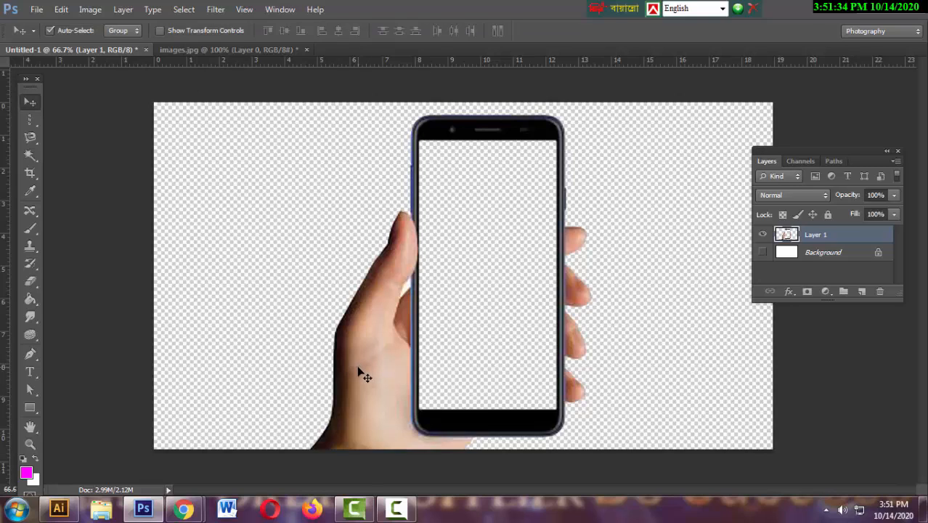
{"action": "left_click", "coordinate": [762, 252]}
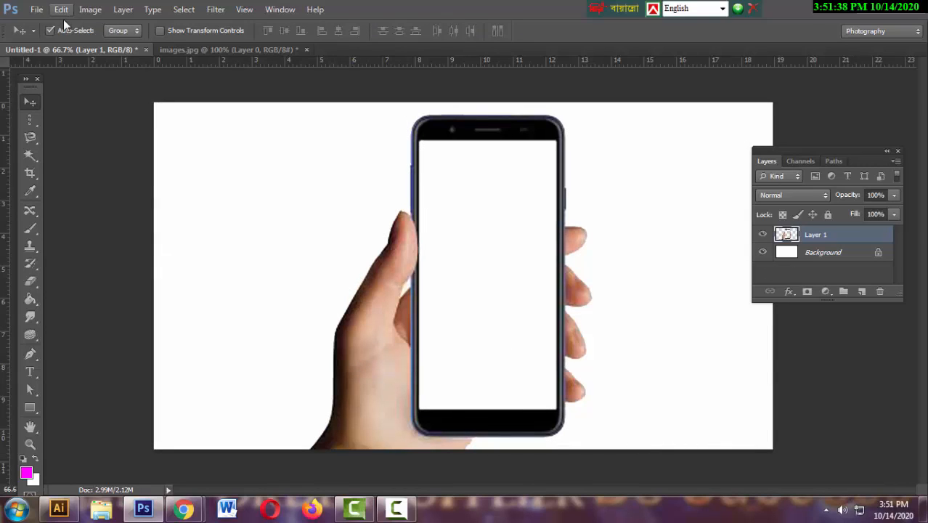
{"action": "left_click", "coordinate": [122, 10]}
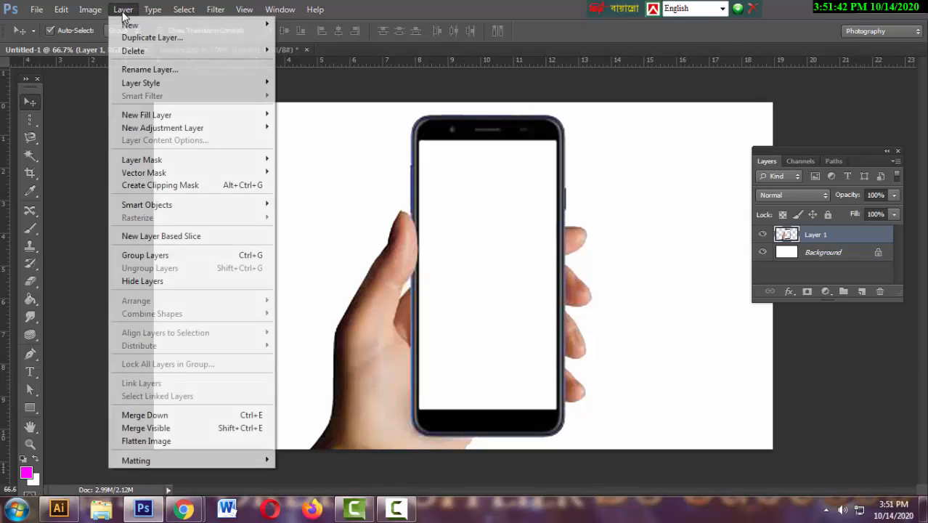
{"action": "mouse_move", "coordinate": [137, 90]}
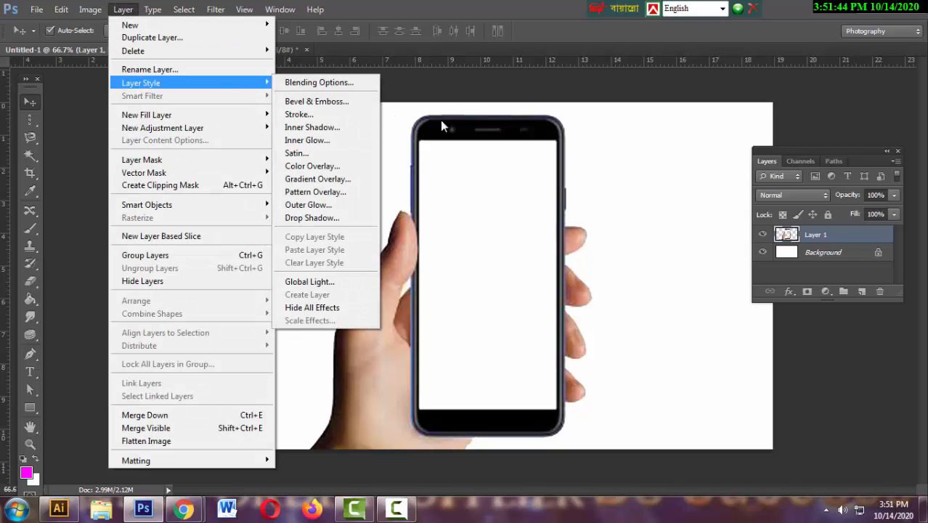
{"action": "left_click", "coordinate": [332, 218]}
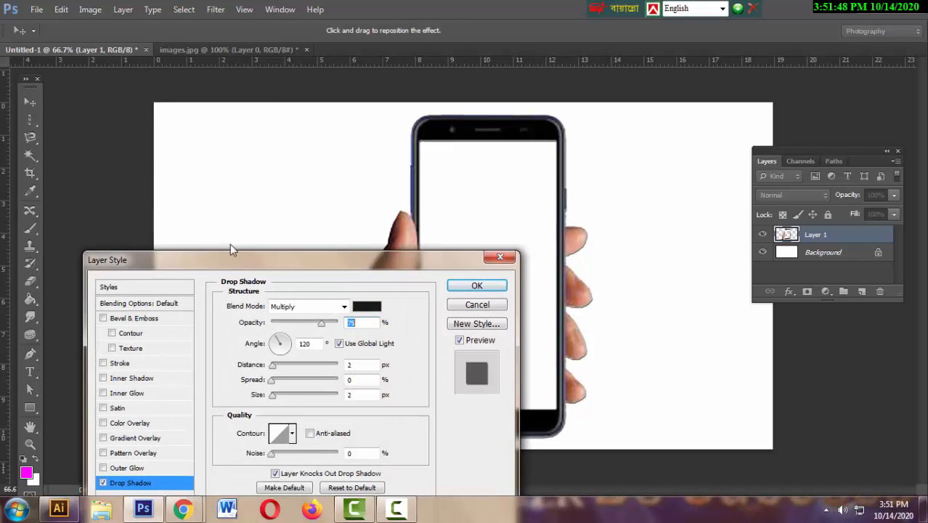
{"action": "left_click_drag", "start_coordinate": [231, 246], "coordinate": [668, 146]}
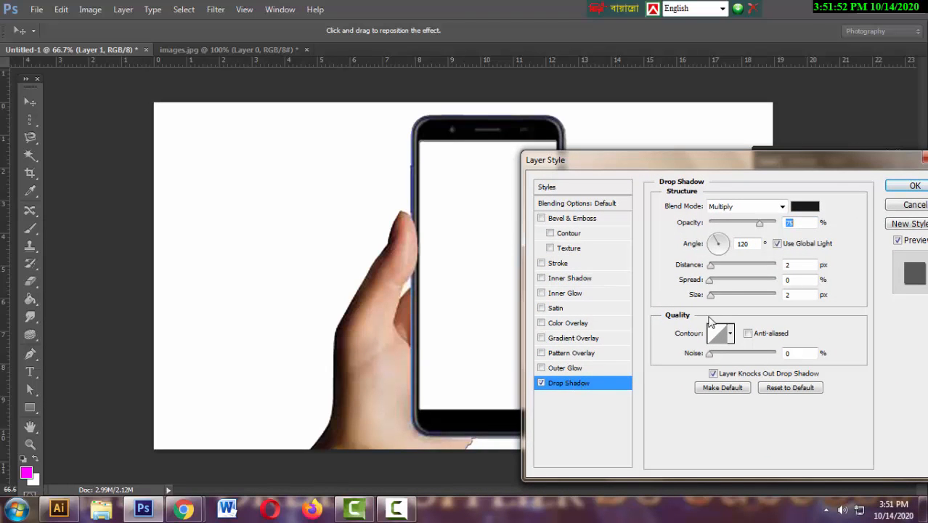
{"action": "mouse_move", "coordinate": [711, 282]}
{"action": "left_mouse_down"}
{"action": "mouse_move", "coordinate": [723, 268]}
{"action": "mouse_move", "coordinate": [709, 265]}
{"action": "left_mouse_up"}
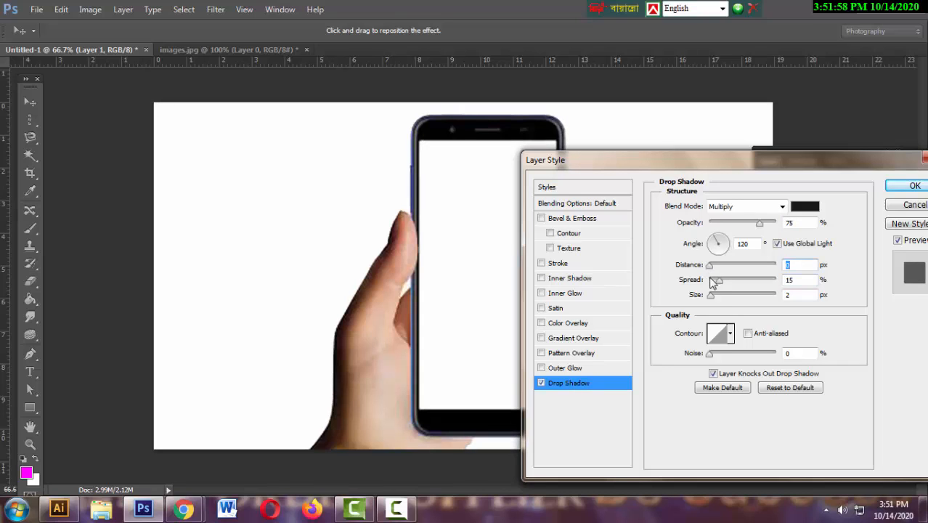
{"action": "mouse_move", "coordinate": [711, 303]}
{"action": "left_mouse_down"}
{"action": "mouse_move", "coordinate": [725, 302]}
{"action": "mouse_move", "coordinate": [716, 302]}
{"action": "left_mouse_up"}
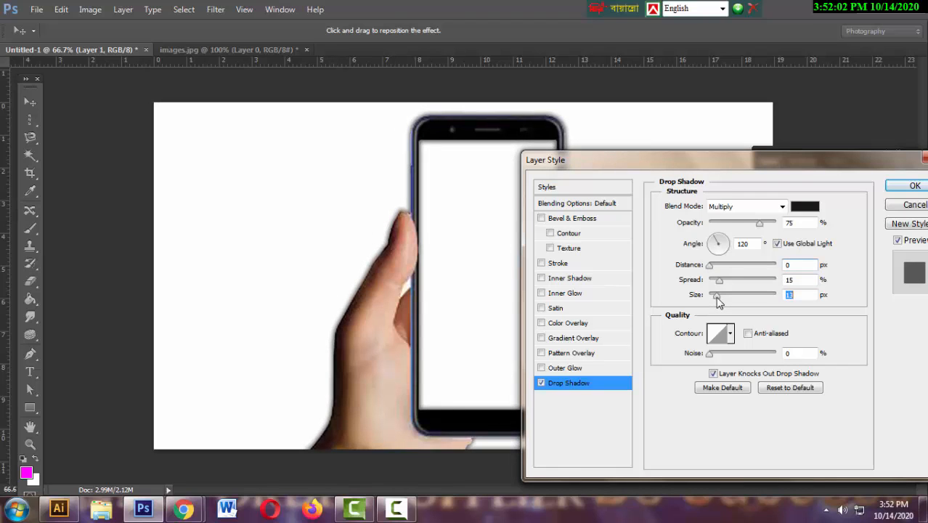
{"action": "left_click_drag", "start_coordinate": [759, 223], "coordinate": [767, 224]}
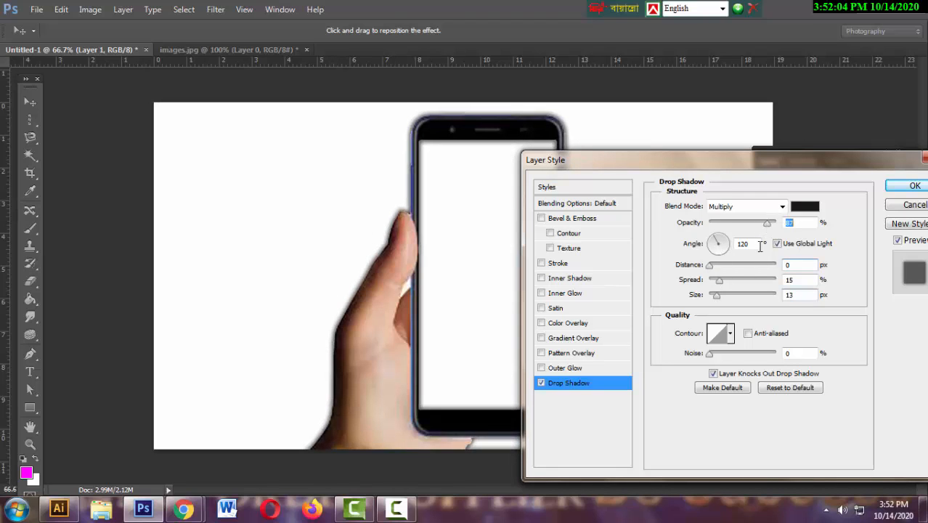
{"action": "left_click", "coordinate": [728, 336]}
{"action": "left_click", "coordinate": [697, 364]}
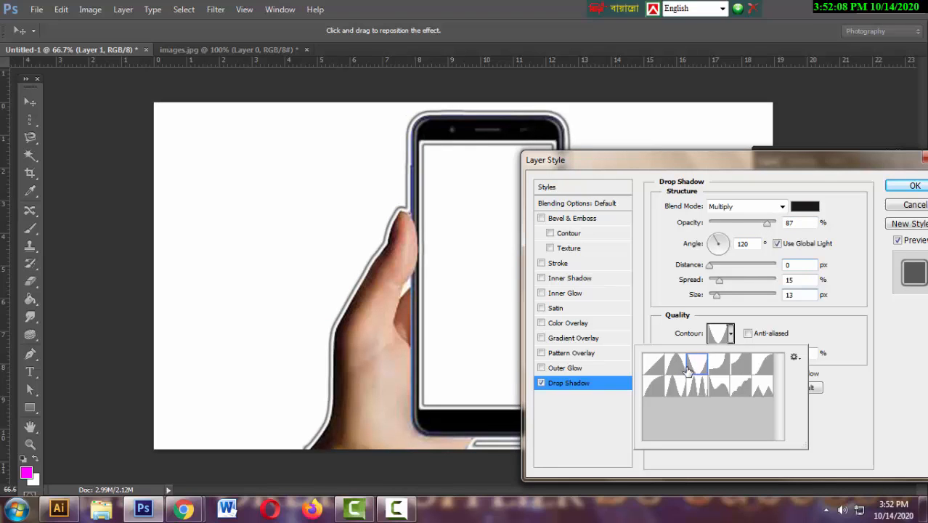
{"action": "left_click", "coordinate": [676, 368]}
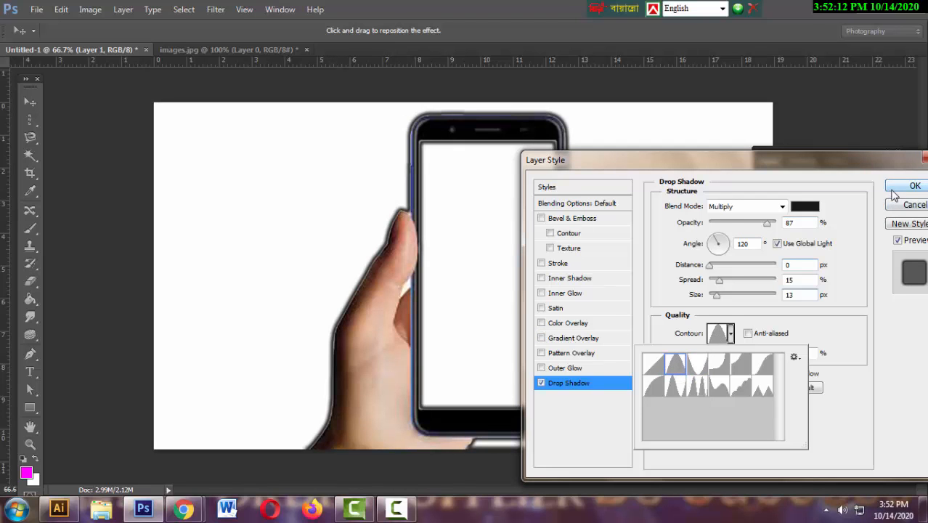
{"action": "left_click_drag", "start_coordinate": [834, 169], "coordinate": [884, 215]}
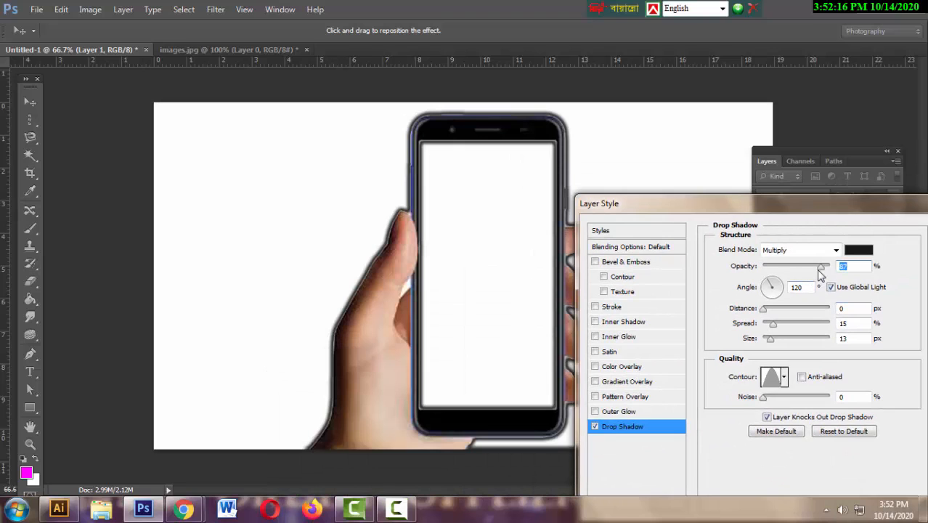
{"action": "left_click_drag", "start_coordinate": [820, 272], "coordinate": [777, 272]}
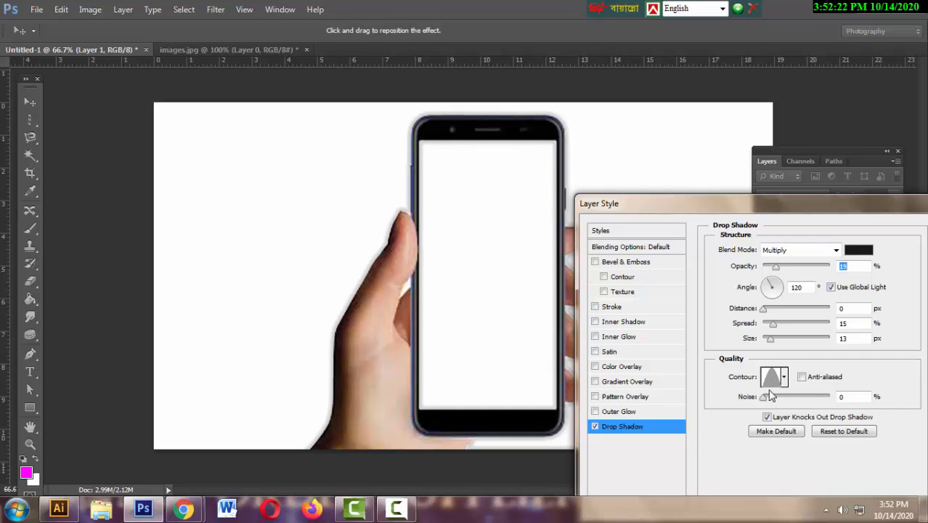
{"action": "left_click_drag", "start_coordinate": [764, 310], "coordinate": [775, 340]}
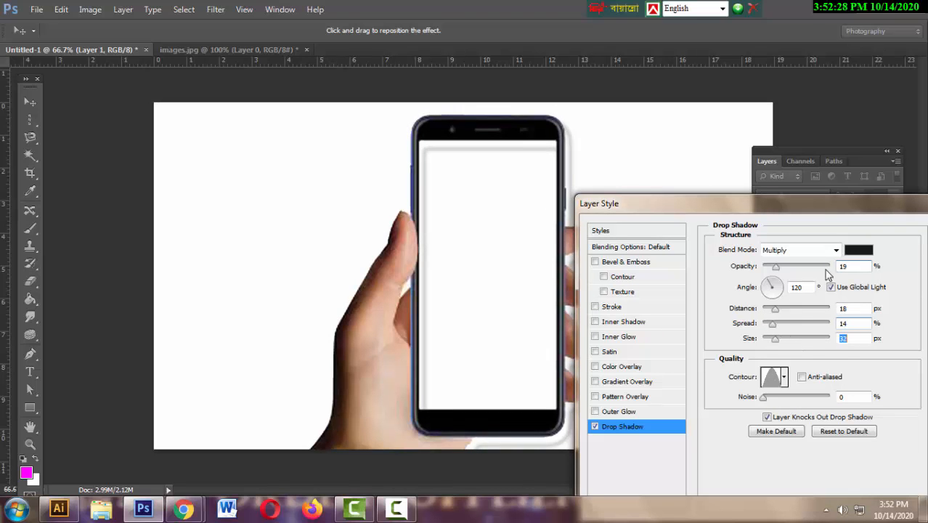
{"action": "left_click_drag", "start_coordinate": [796, 214], "coordinate": [539, 243]}
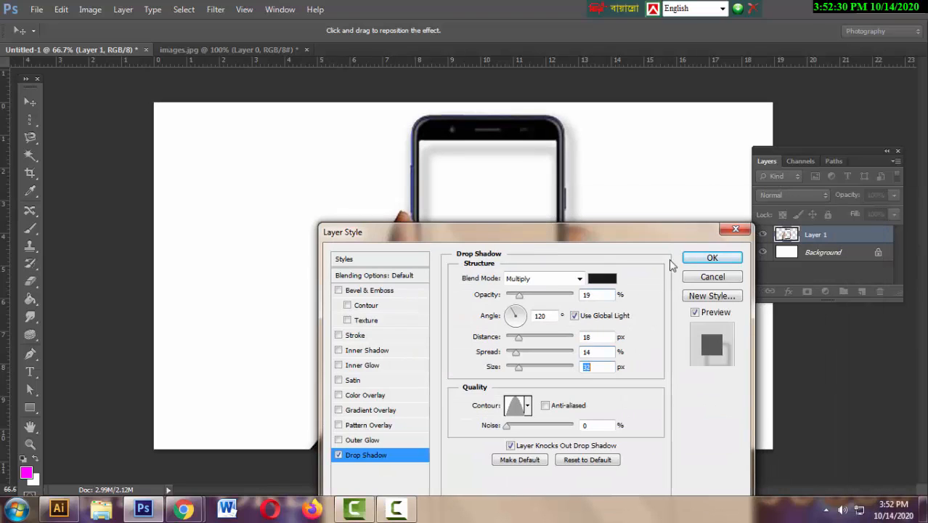
{"action": "left_click", "coordinate": [735, 231]}
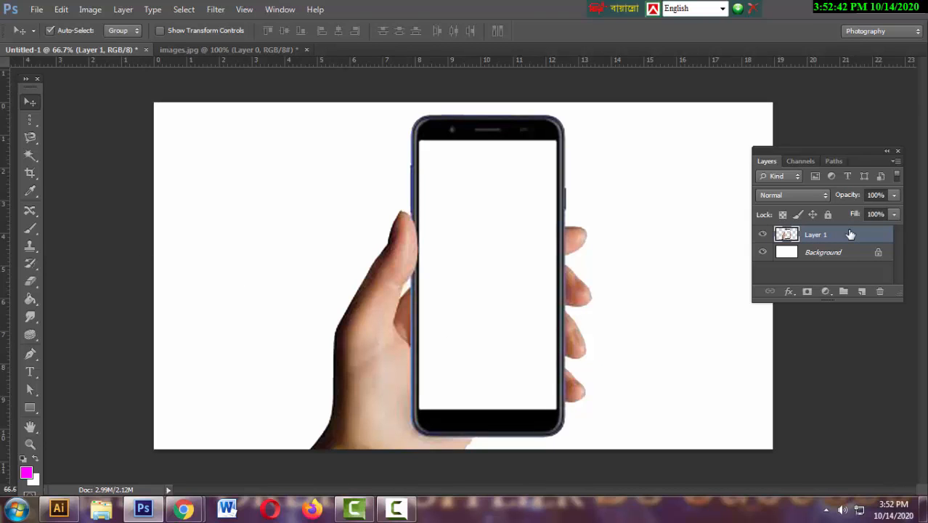
{"action": "left_click", "coordinate": [117, 272]}
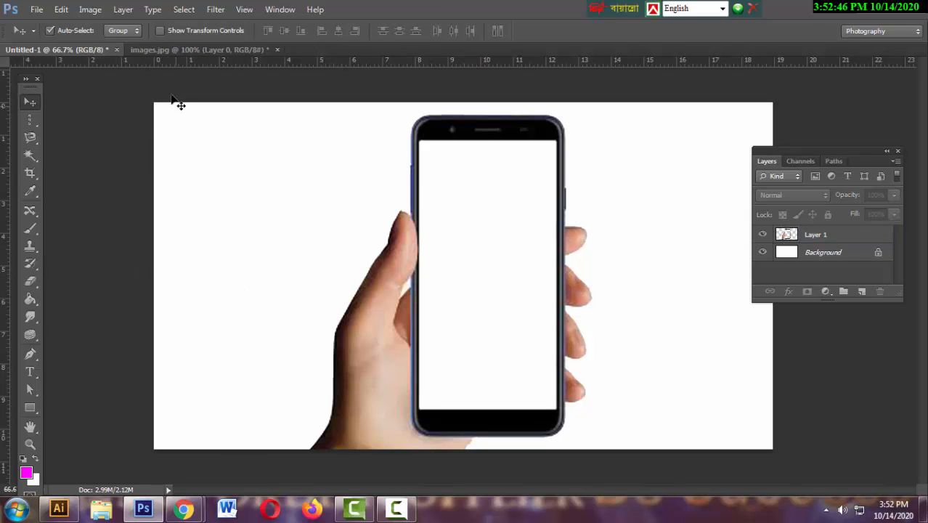
{"action": "left_click", "coordinate": [36, 8]}
{"action": "left_click", "coordinate": [63, 38]}
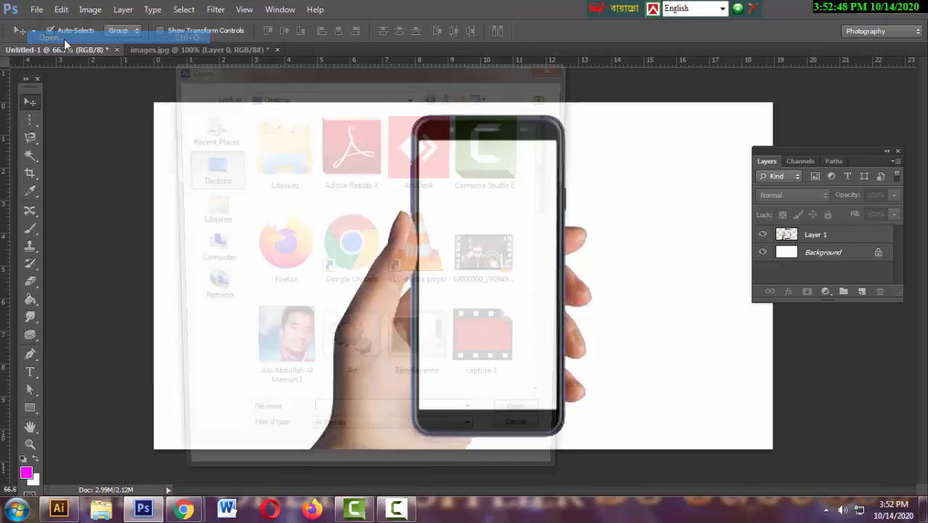
{"action": "left_click_drag", "start_coordinate": [551, 174], "coordinate": [552, 324]}
{"action": "left_click", "coordinate": [431, 294]}
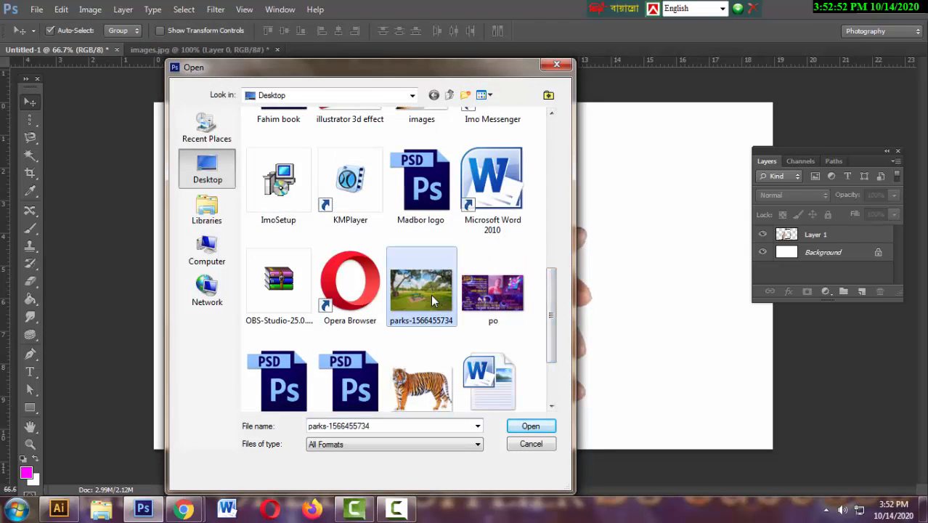
{"action": "double_click", "coordinate": [431, 294]}
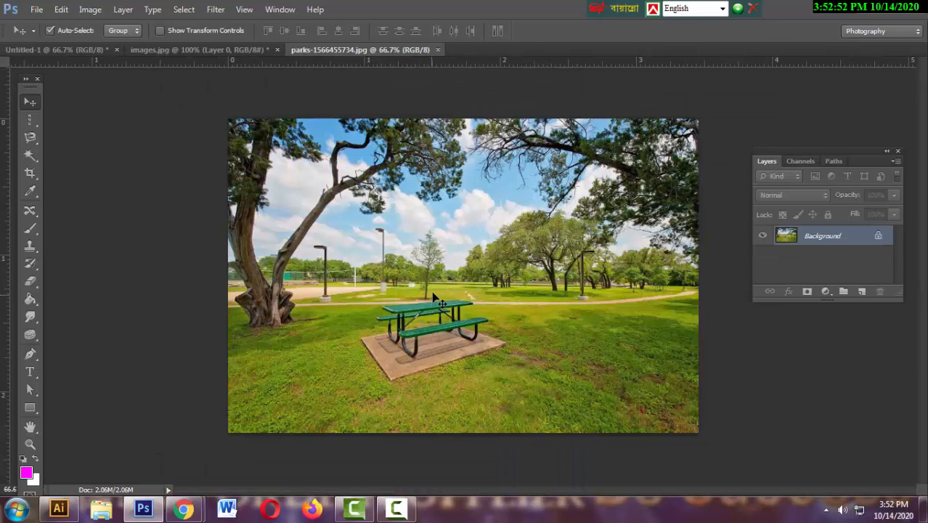
- Convert the park photo's Background into a normal layer and bring it into Untitled-1, stacked beneath the hand and phone layer
{"action": "double_click", "coordinate": [875, 239]}
{"action": "left_click", "coordinate": [573, 160]}
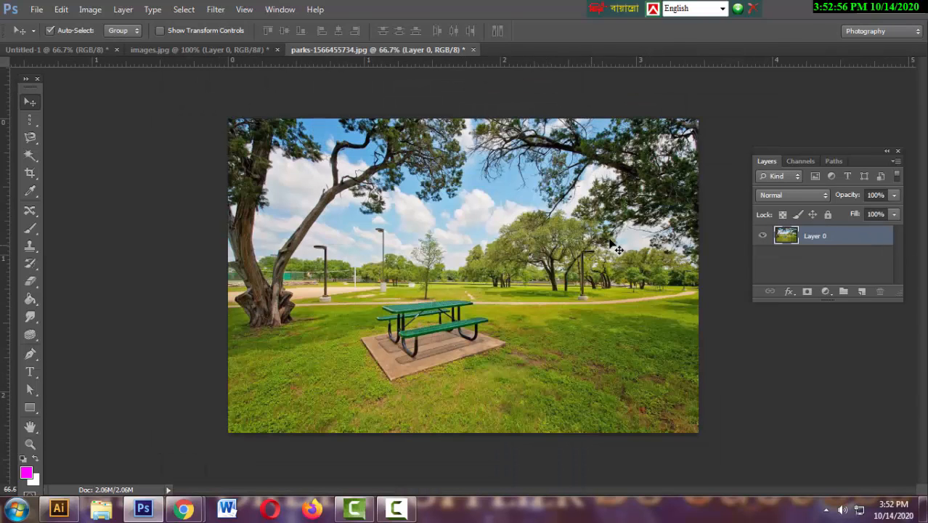
{"action": "mouse_move", "coordinate": [617, 249]}
{"action": "left_mouse_down"}
{"action": "mouse_move", "coordinate": [367, 240]}
{"action": "mouse_move", "coordinate": [206, 56]}
{"action": "mouse_move", "coordinate": [95, 50]}
{"action": "mouse_move", "coordinate": [98, 62]}
{"action": "mouse_move", "coordinate": [224, 156]}
{"action": "mouse_move", "coordinate": [414, 245]}
{"action": "mouse_move", "coordinate": [419, 261]}
{"action": "mouse_move", "coordinate": [616, 237]}
{"action": "mouse_move", "coordinate": [607, 265]}
{"action": "left_mouse_up"}
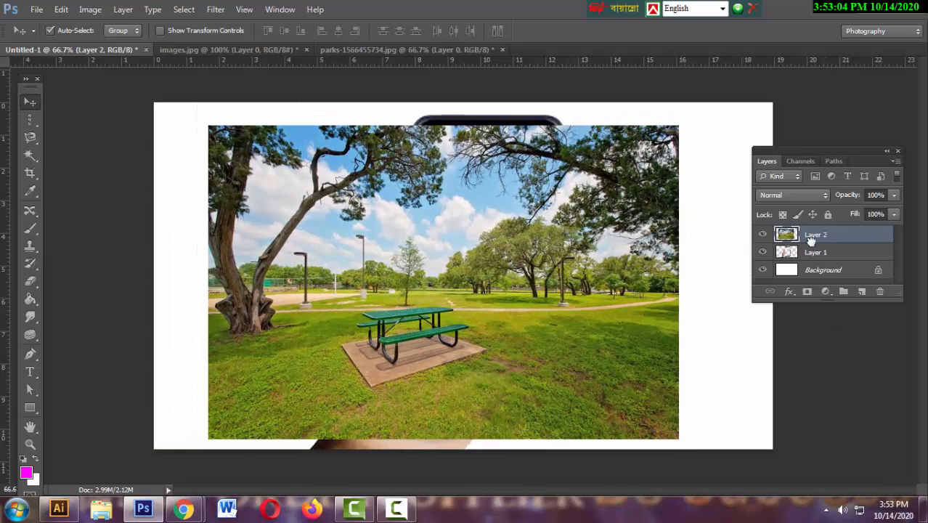
{"action": "left_click_drag", "start_coordinate": [812, 252], "coordinate": [812, 234]}
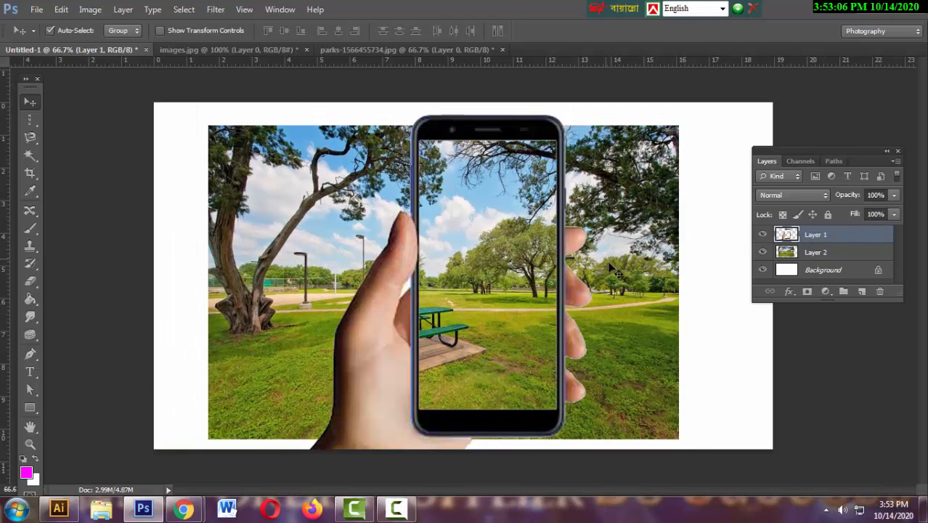
- Shift the park picture slightly right and up so it sits roughly centred on the canvas behind the phone
{"action": "left_click_drag", "start_coordinate": [616, 263], "coordinate": [622, 254]}
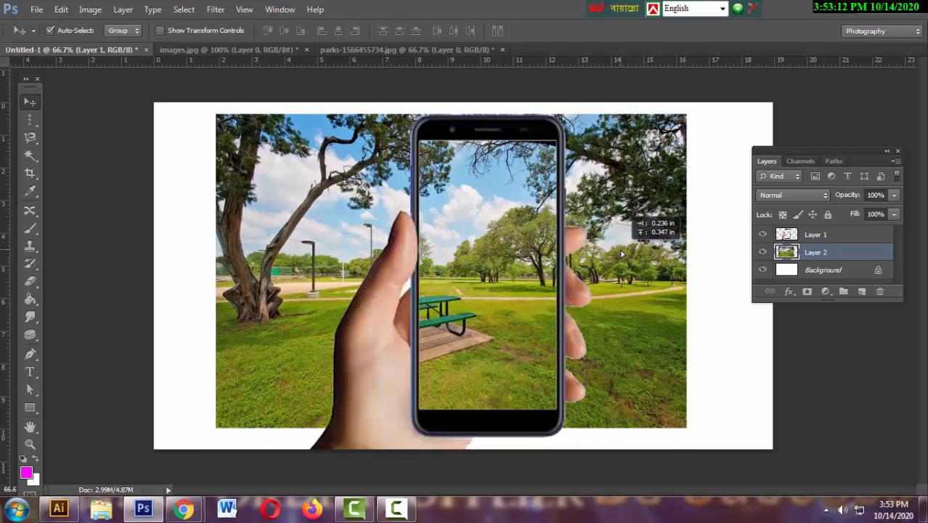
{"action": "mouse_move", "coordinate": [622, 253]}
{"action": "left_mouse_down"}
{"action": "mouse_move", "coordinate": [631, 254]}
{"action": "mouse_move", "coordinate": [627, 238]}
{"action": "left_mouse_up"}
{"action": "key", "text": "Up"}
{"action": "key", "text": "Up"}
{"action": "key", "text": "Up"}
{"action": "key", "text": "Up"}
{"action": "key", "text": "Up"}
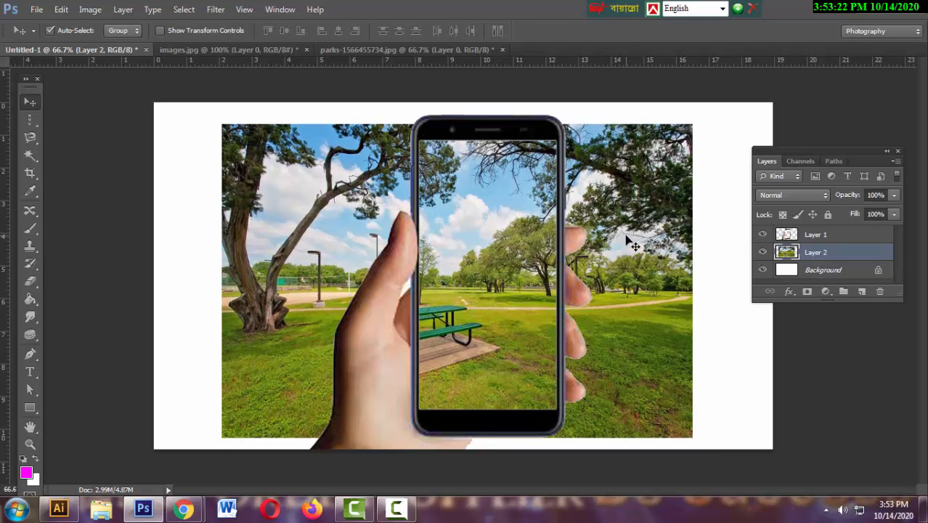
{"action": "key", "text": "Up"}
{"action": "key", "text": "Up"}
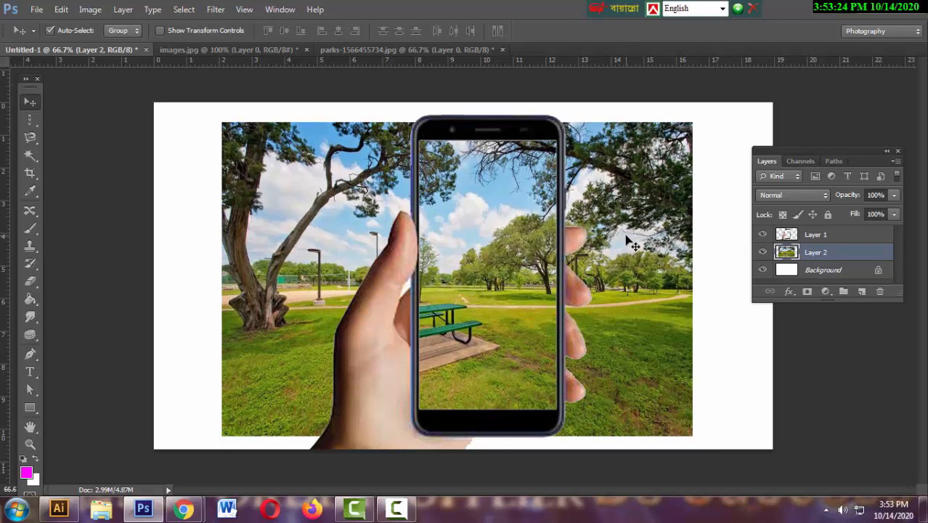
- Fully lock Layer 1, which holds the hand and phone
{"action": "left_click", "coordinate": [818, 240]}
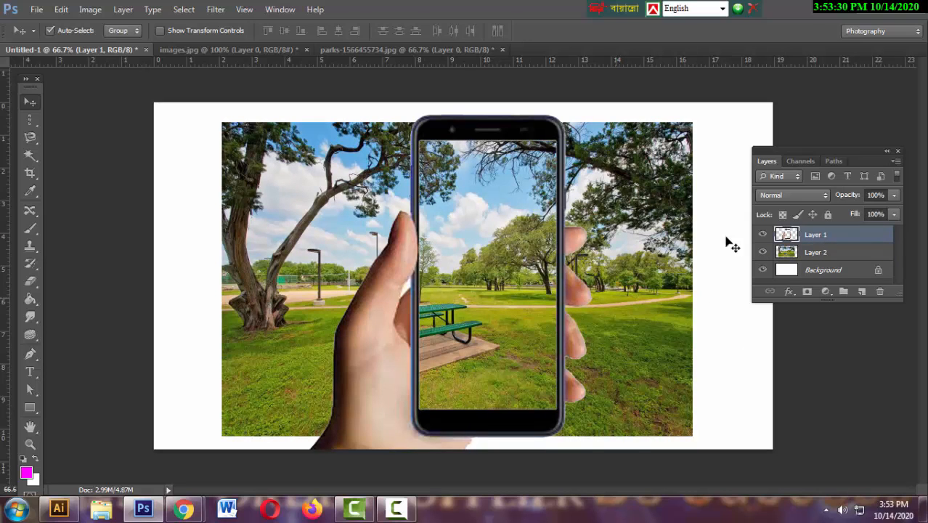
{"action": "left_click", "coordinate": [816, 252]}
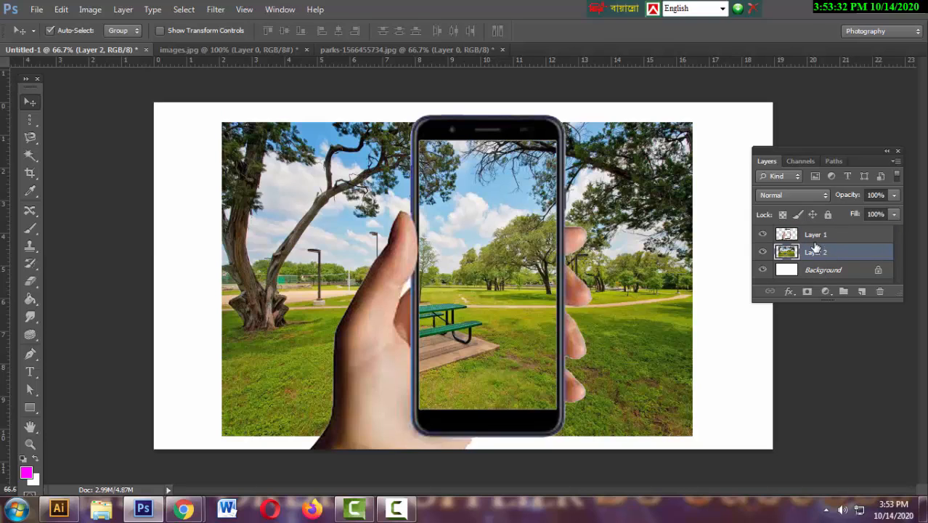
{"action": "left_click", "coordinate": [817, 234]}
{"action": "left_click", "coordinate": [828, 214]}
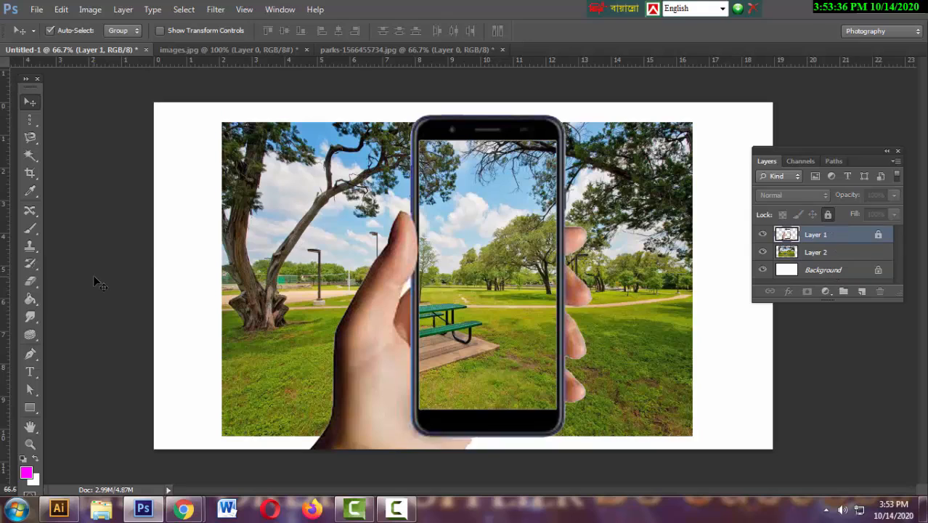
- Trace the hand's outer edge with the Pen tool in Shape mode, from the wrist up to the tip of the thumb
{"action": "left_click", "coordinate": [30, 356]}
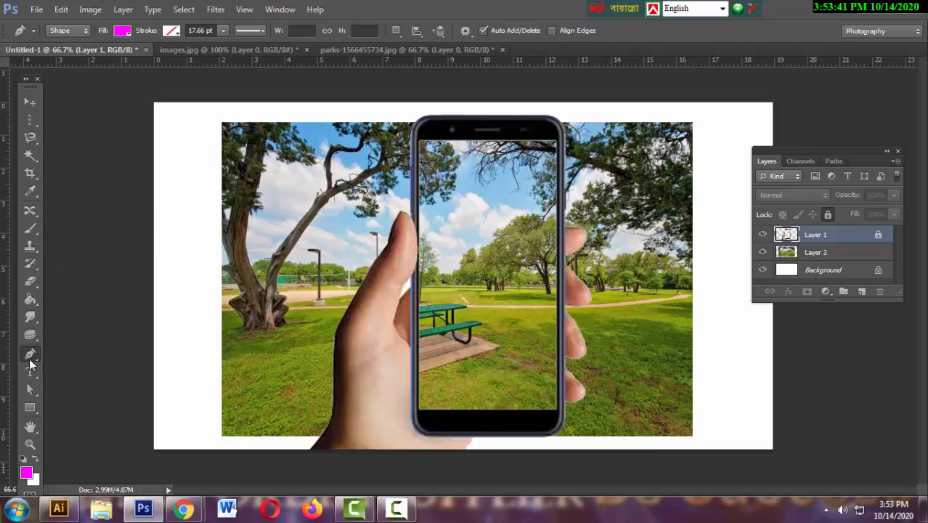
{"action": "left_click", "coordinate": [322, 440]}
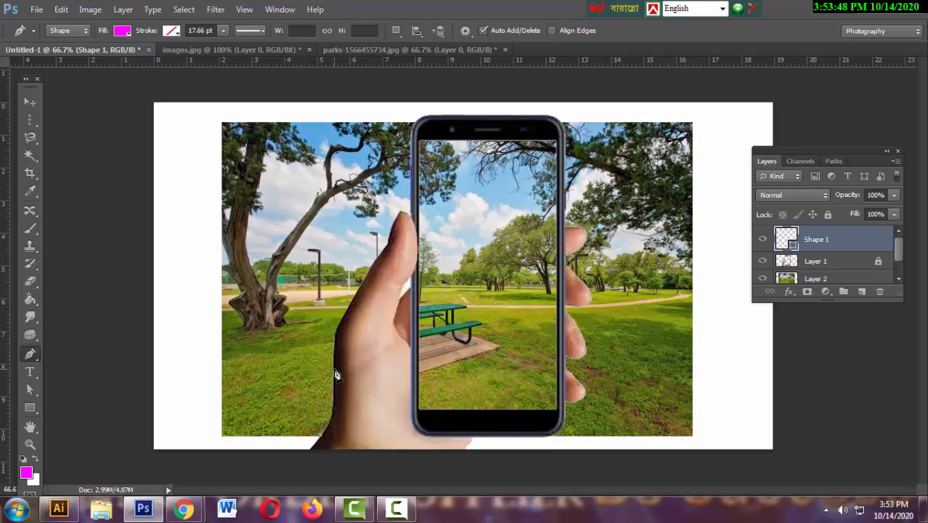
{"action": "left_click_drag", "start_coordinate": [334, 368], "coordinate": [323, 299]}
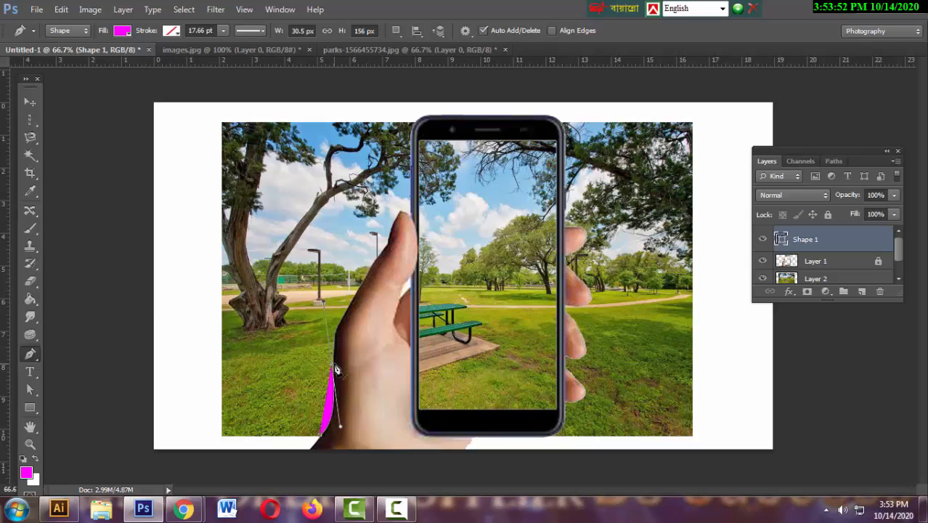
{"action": "key", "text": "alt"}
{"action": "key", "text": "alt"}
{"action": "left_click", "coordinate": [338, 334]}
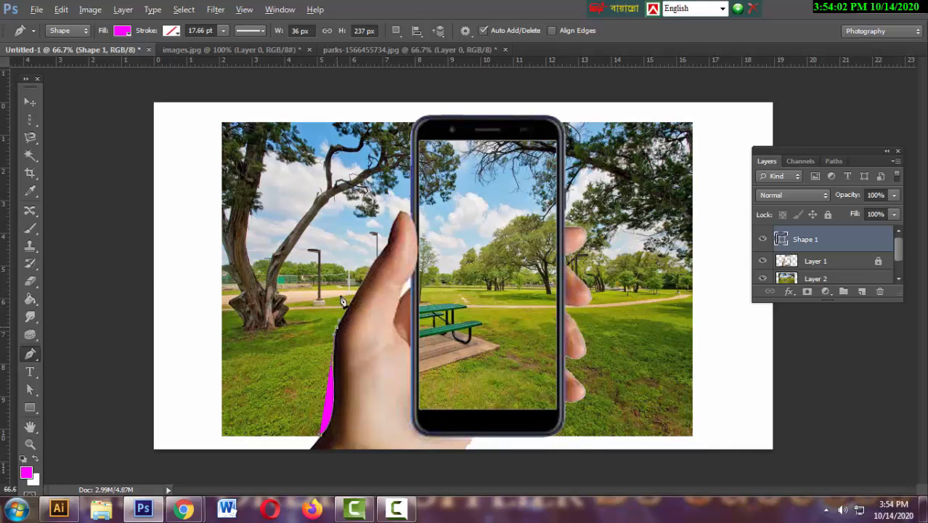
{"action": "key", "text": "alt"}
{"action": "left_click", "coordinate": [378, 245]}
{"action": "left_click", "coordinate": [378, 264]}
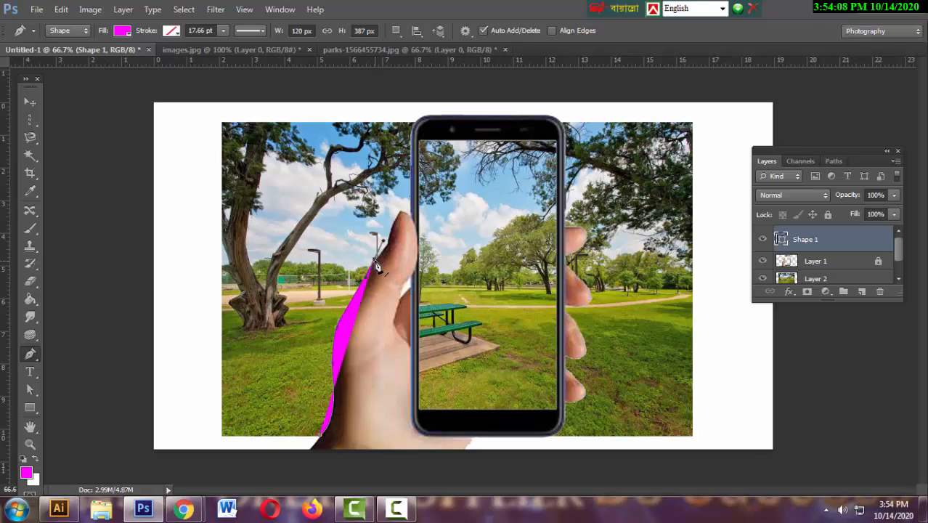
{"action": "left_click", "coordinate": [388, 247]}
{"action": "left_click", "coordinate": [386, 249]}
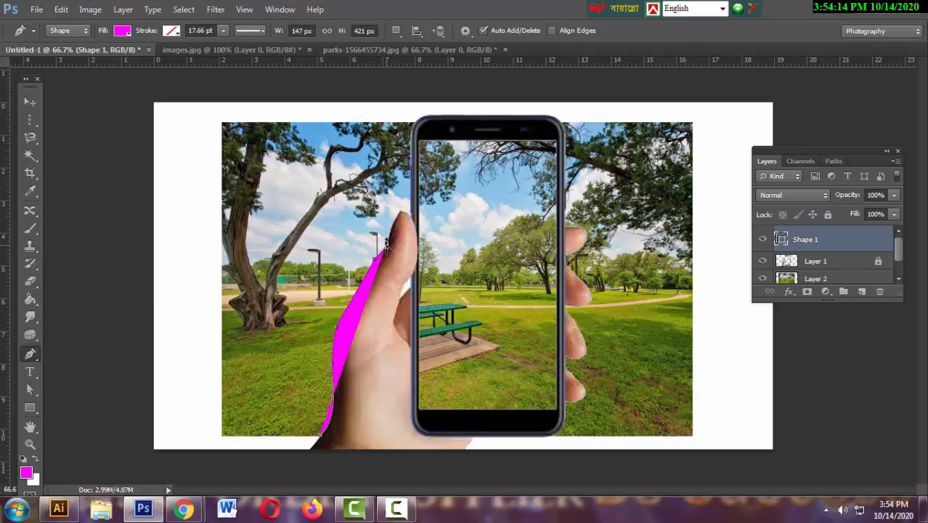
{"action": "mouse_move", "coordinate": [400, 216]}
{"action": "left_mouse_down"}
{"action": "mouse_move", "coordinate": [413, 201]}
{"action": "mouse_move", "coordinate": [404, 216]}
{"action": "left_mouse_up"}
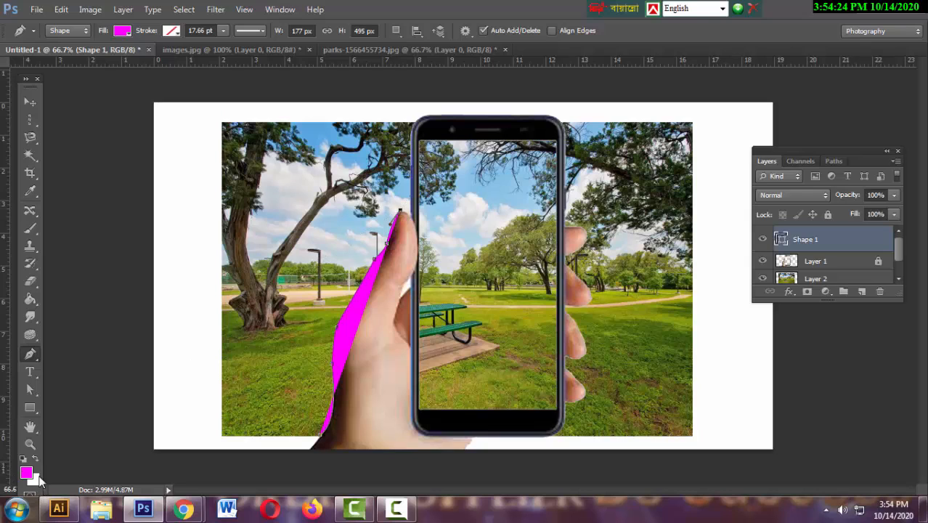
- Remove the hand outline shape's fill and extend the path from the thumb tip up the phone's edge to its upper-left corner
{"action": "left_click", "coordinate": [129, 34]}
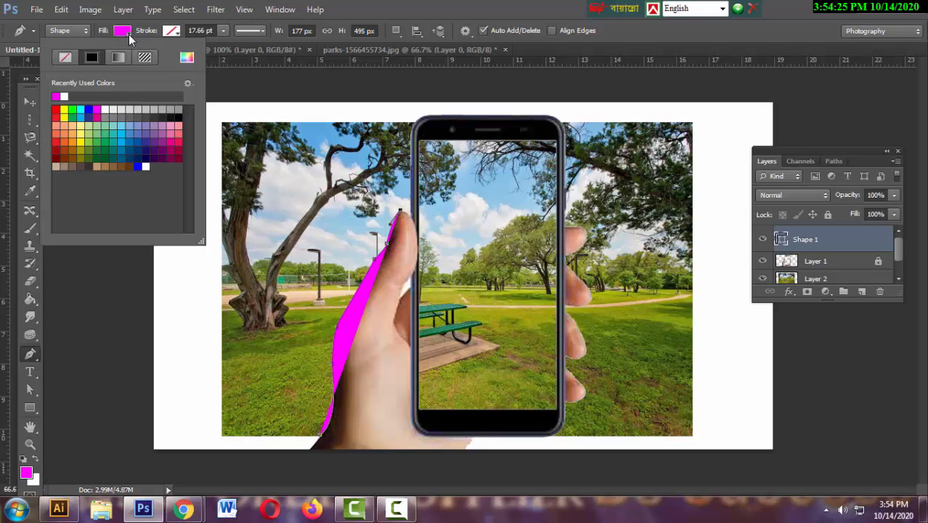
{"action": "left_click", "coordinate": [66, 57]}
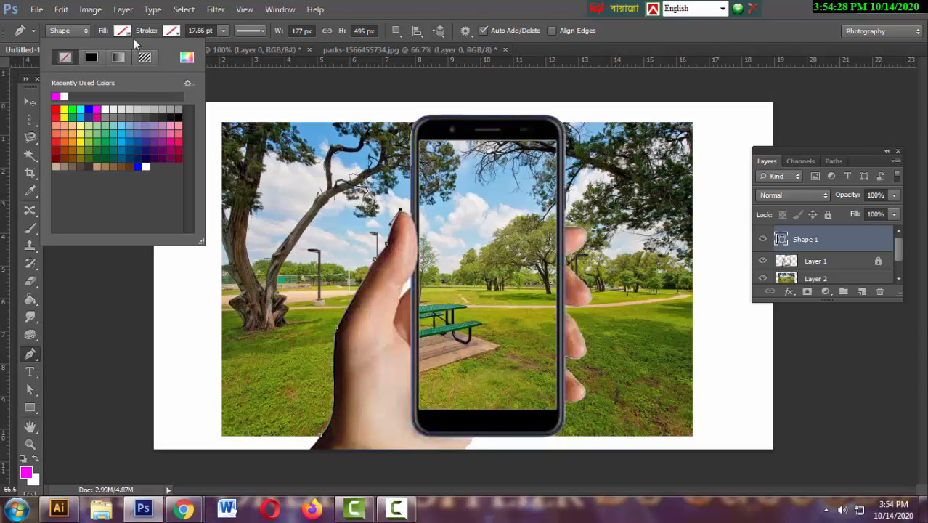
{"action": "left_click", "coordinate": [410, 218]}
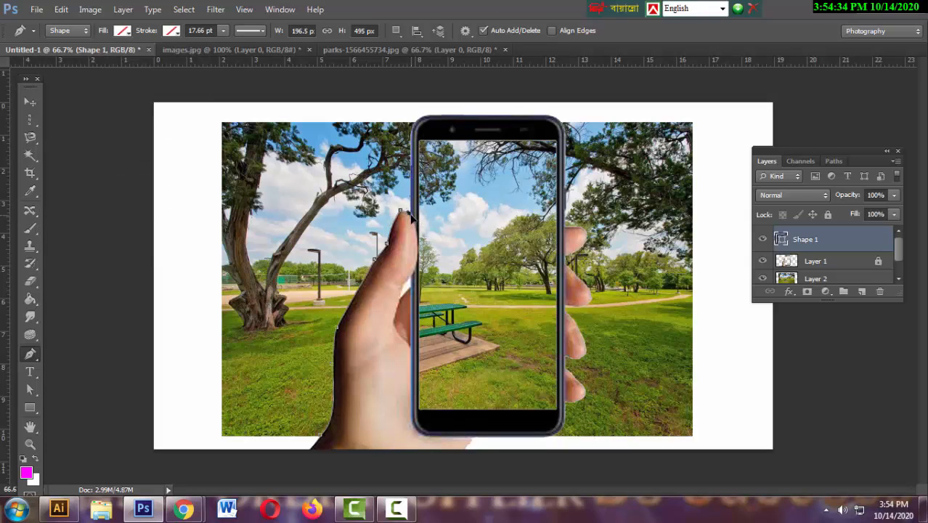
{"action": "left_click_drag", "start_coordinate": [409, 216], "coordinate": [410, 215]}
{"action": "key", "text": "alt"}
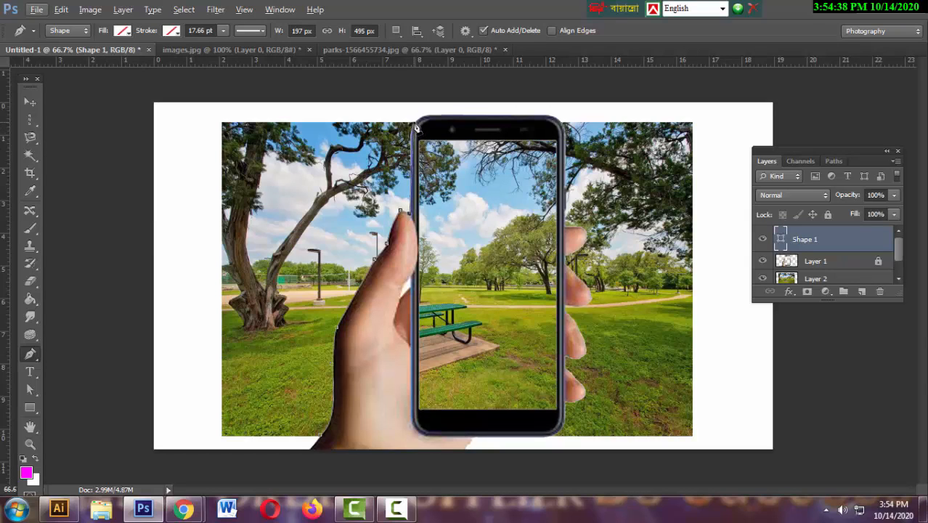
{"action": "left_click_drag", "start_coordinate": [413, 121], "coordinate": [421, 103]}
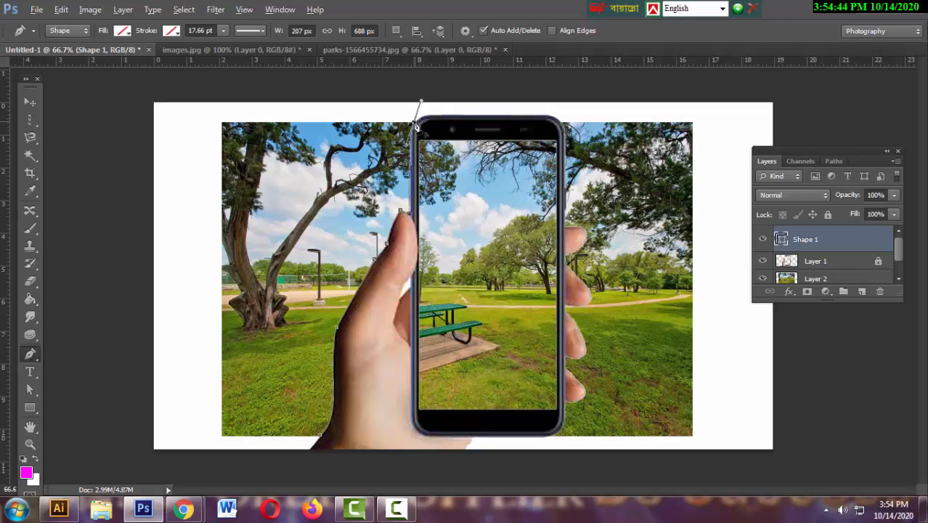
- Carry the path around the outside of the park picture's left part and back to the wrist, enclosing the area beside the hand
{"action": "key", "text": "alt"}
{"action": "key", "text": "alt"}
{"action": "left_click", "coordinate": [205, 116]}
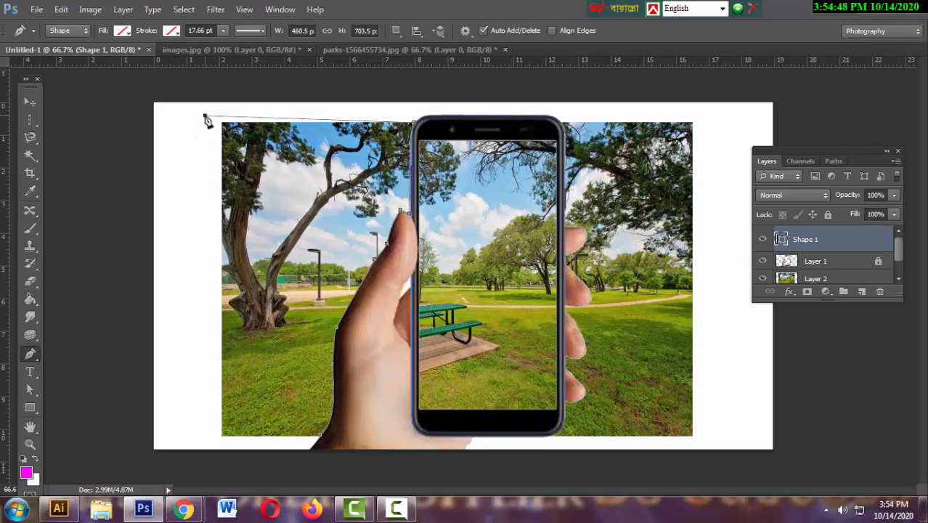
{"action": "left_click", "coordinate": [195, 436]}
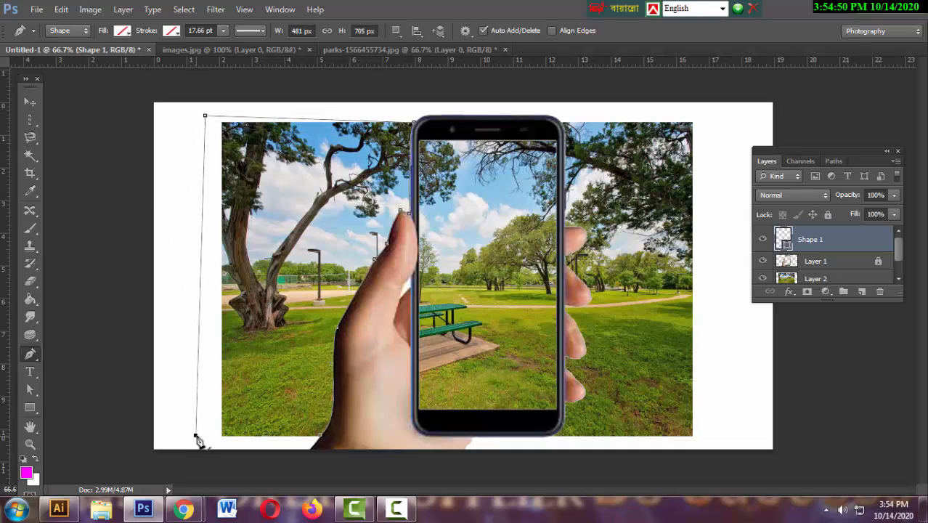
{"action": "left_click", "coordinate": [308, 440]}
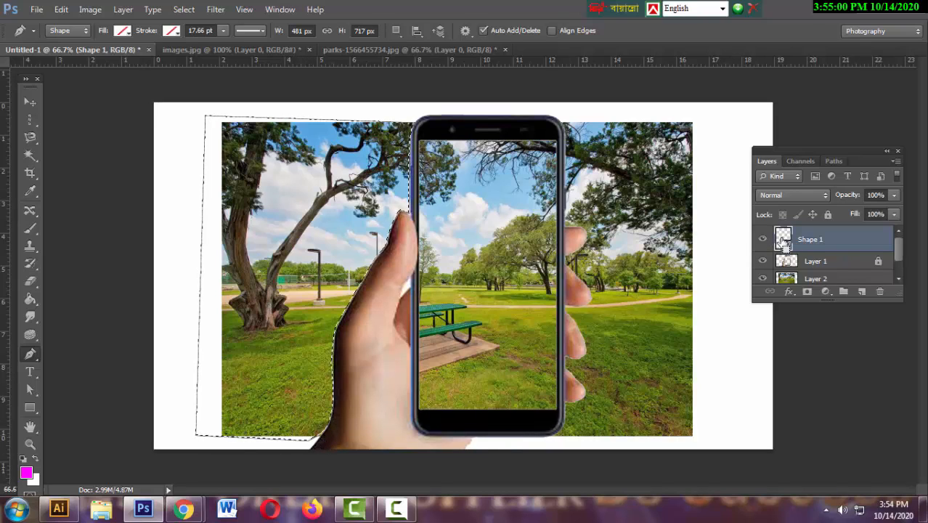
- Using the outline as a selection, delete its shape layer and erase the enclosed park area from Layer 2
{"action": "key", "text": "Delete"}
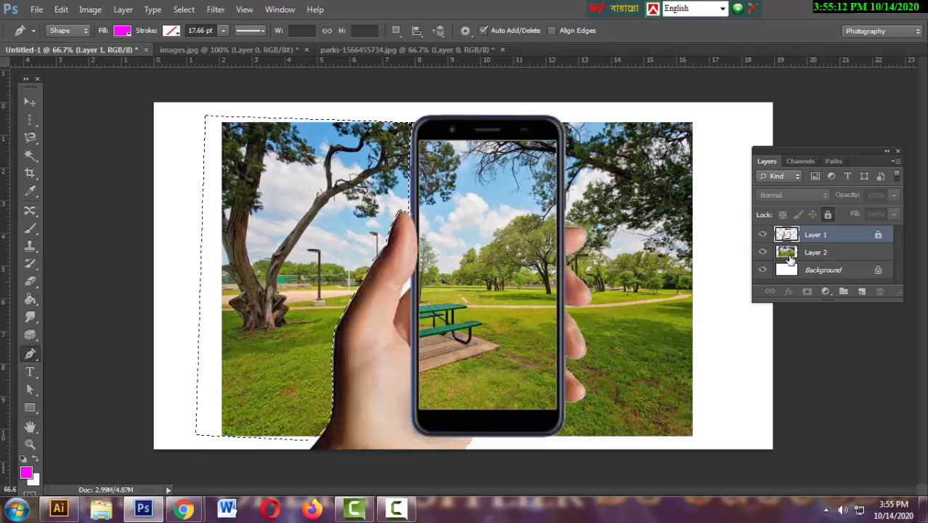
{"action": "left_click", "coordinate": [790, 259]}
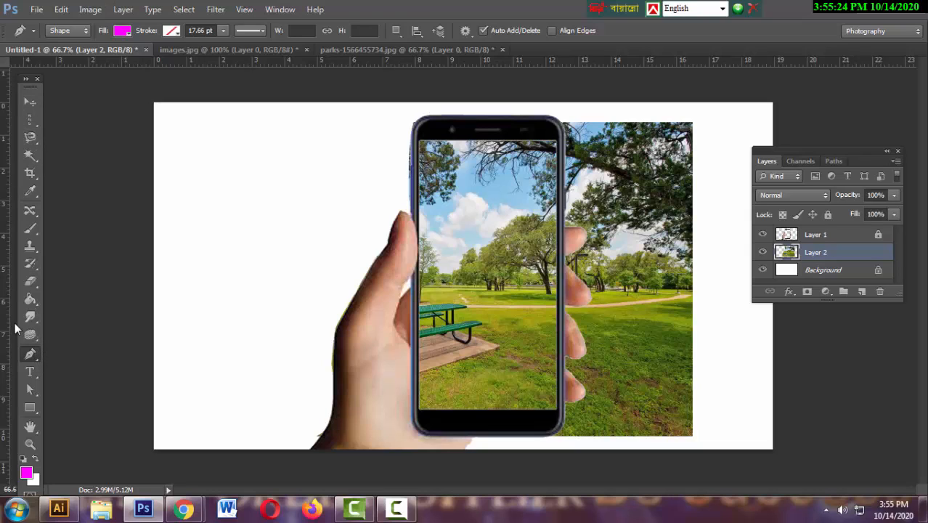
- Try to trace the phone's right edge and the uppermost fingertip with the Pen tool, setting the shape's fill to none
{"action": "left_click", "coordinate": [564, 129]}
{"action": "left_click", "coordinate": [567, 139]}
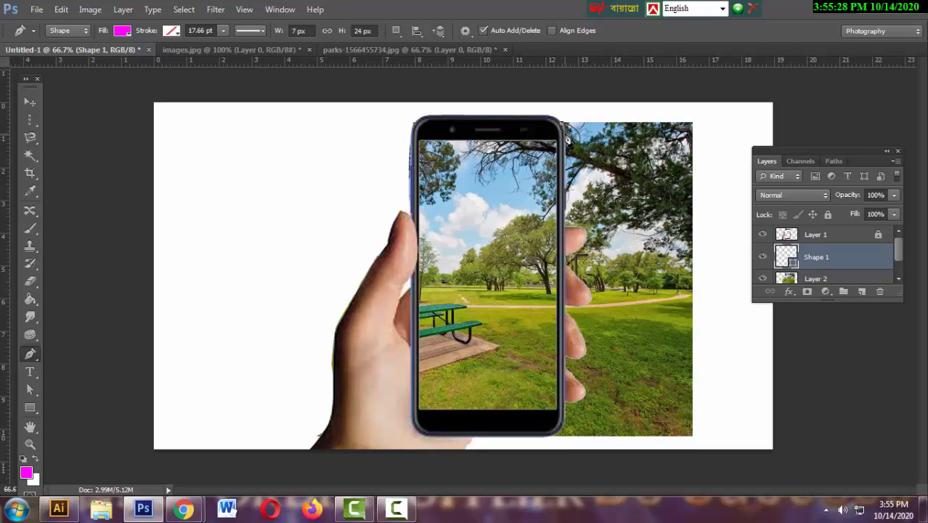
{"action": "left_click", "coordinate": [568, 231]}
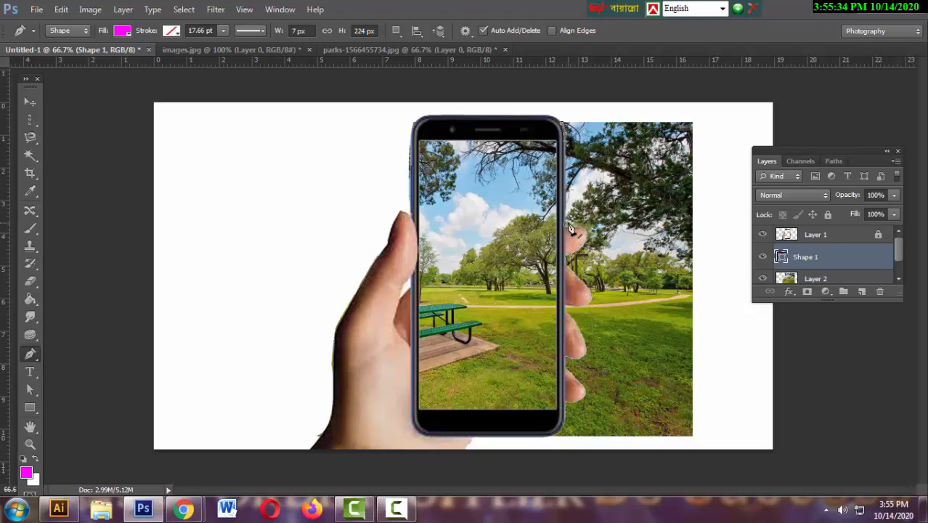
{"action": "left_click", "coordinate": [585, 234]}
{"action": "left_click", "coordinate": [584, 233]}
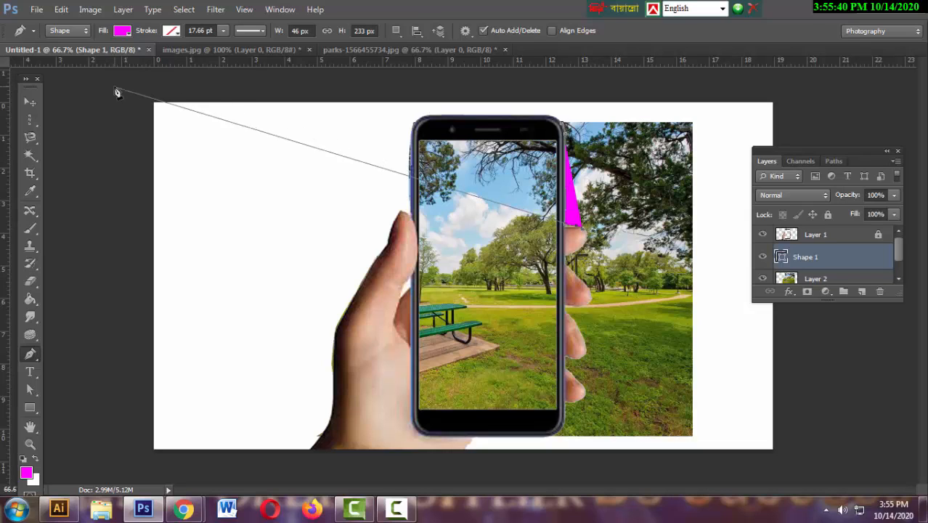
{"action": "left_click", "coordinate": [124, 33]}
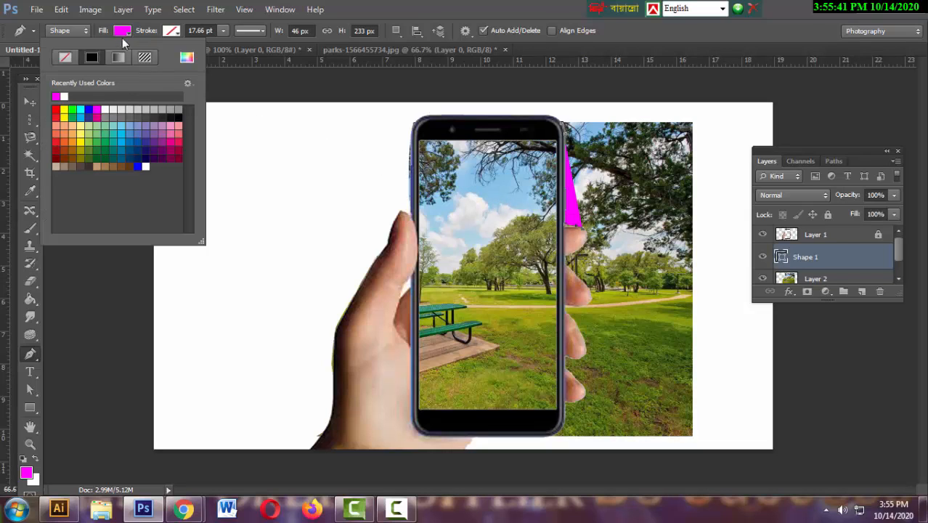
{"action": "left_click", "coordinate": [66, 58]}
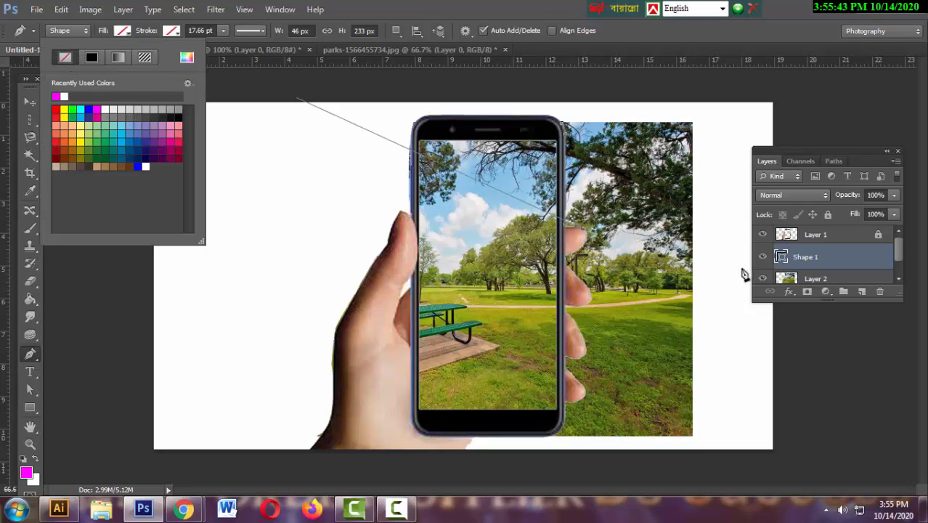
{"action": "left_click", "coordinate": [569, 262]}
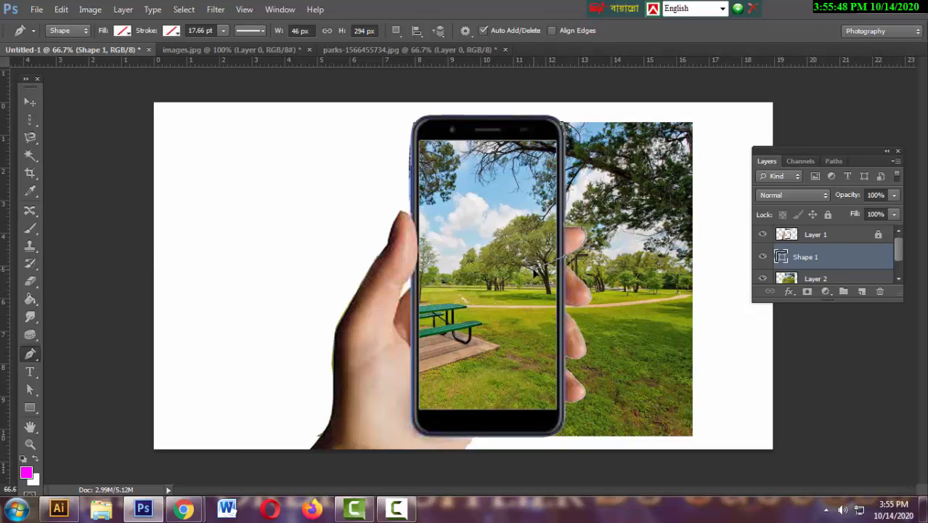
{"action": "left_click_drag", "start_coordinate": [535, 270], "coordinate": [538, 268]}
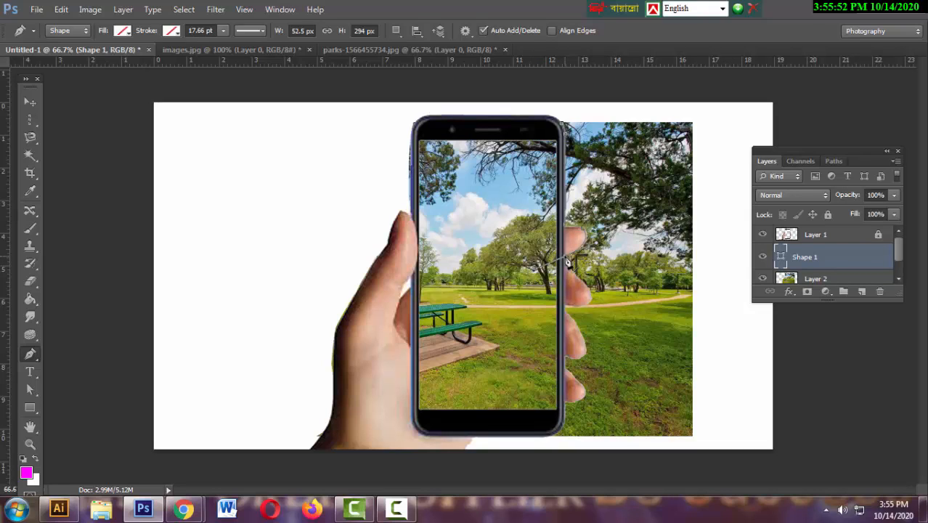
- Undo the last path points placed around the uppermost fingertip
{"action": "key", "text": "ctrl+z"}
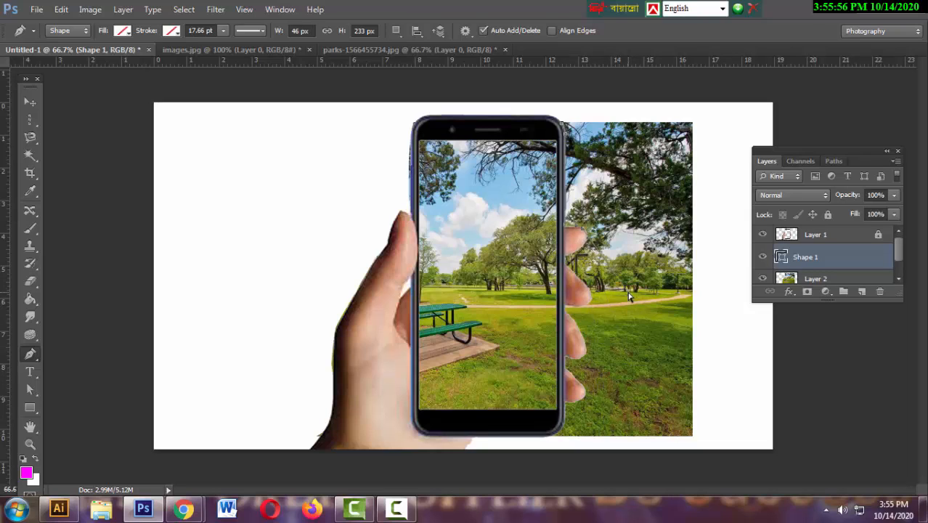
{"action": "key", "text": "alt+BackSpace"}
{"action": "key", "text": "ctrl+alt+z"}
- Draw a closed Pen shape around the park area to the right of the phone, running along the phone's edge, and remove its fill
{"action": "left_click", "coordinate": [568, 409]}
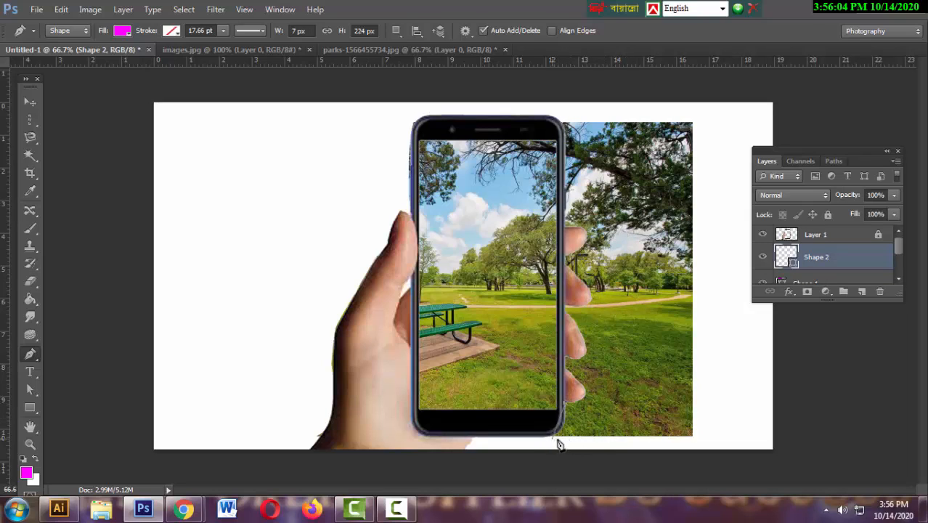
{"action": "left_click_drag", "start_coordinate": [556, 441], "coordinate": [543, 439]}
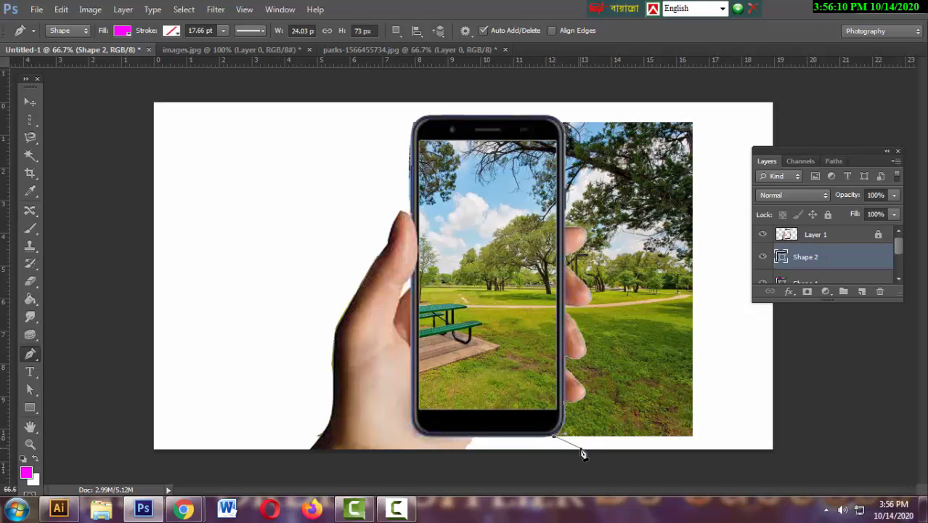
{"action": "left_click", "coordinate": [581, 447]}
{"action": "left_click", "coordinate": [730, 439]}
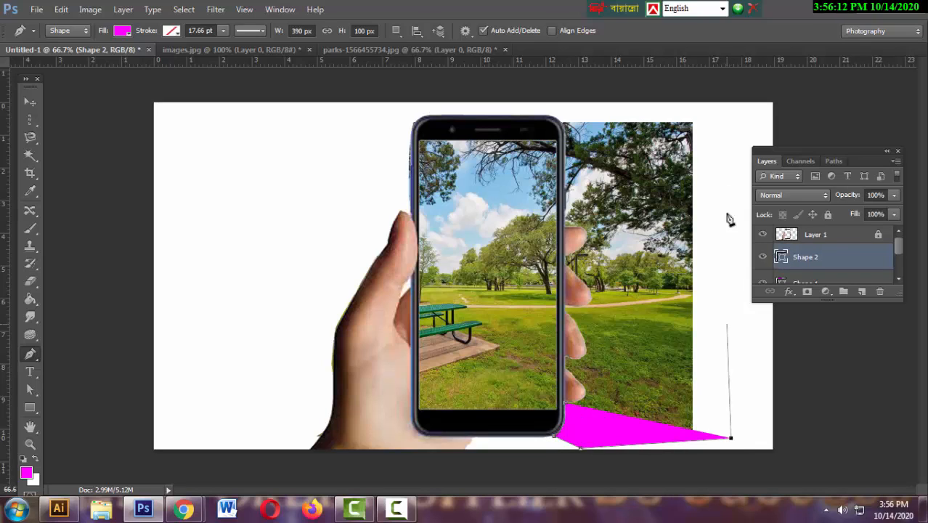
{"action": "left_click", "coordinate": [722, 113]}
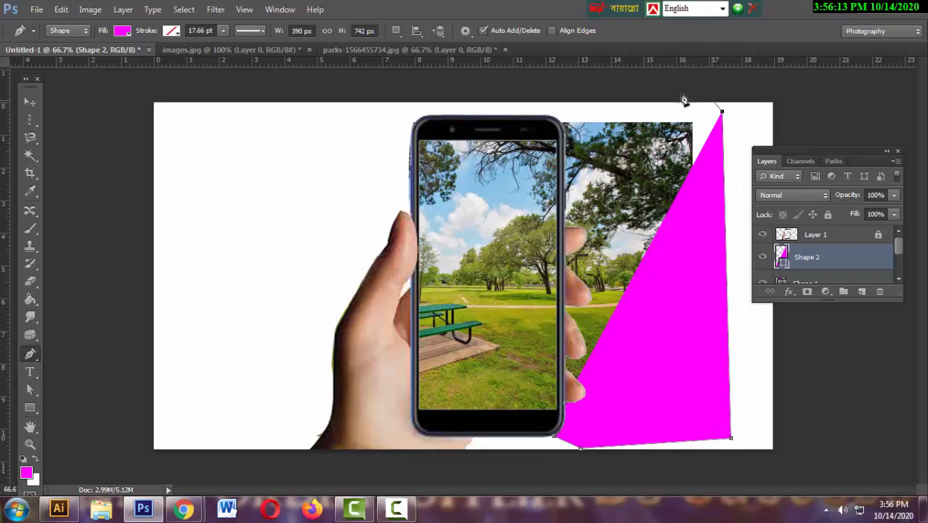
{"action": "left_click", "coordinate": [555, 114]}
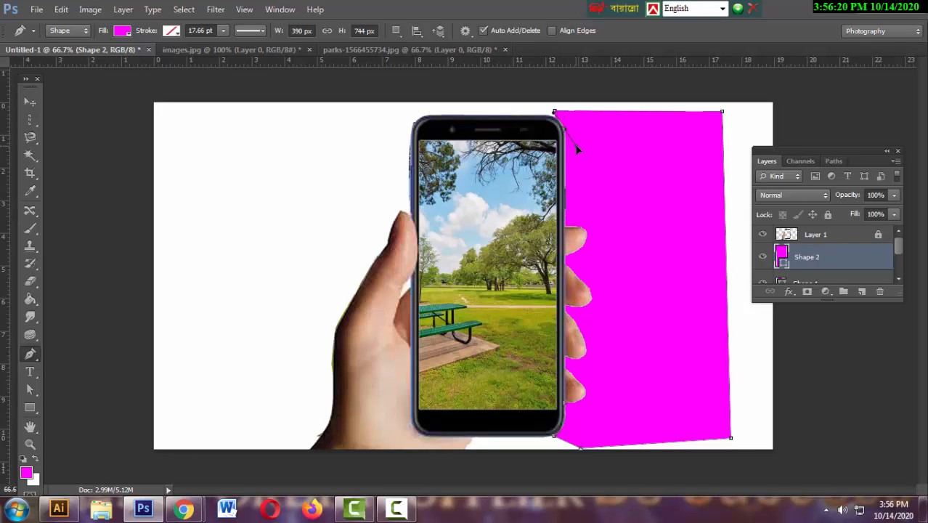
{"action": "left_click", "coordinate": [122, 31]}
{"action": "left_click", "coordinate": [72, 61]}
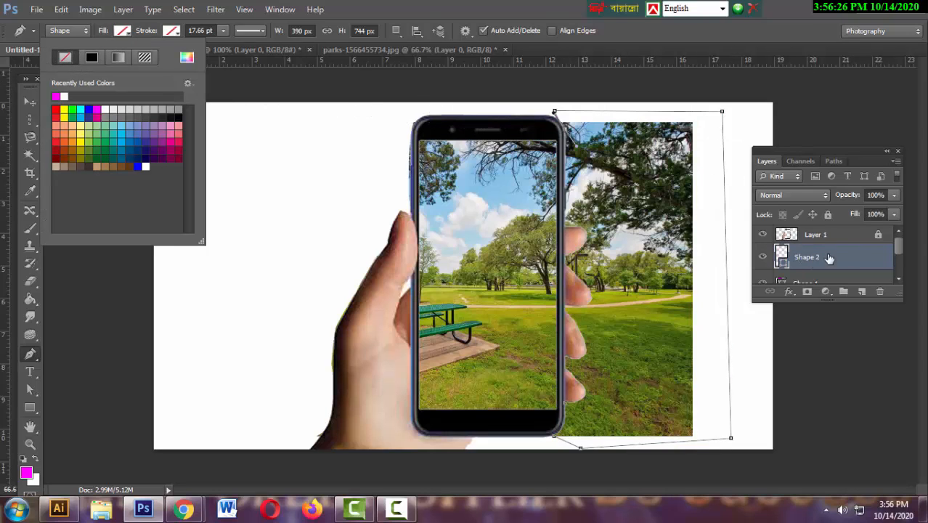
- Load the Shape 2 outline as a selection, delete the enclosed park area from Layer 2, and deselect
{"action": "left_click_drag", "start_coordinate": [898, 248], "coordinate": [903, 270]}
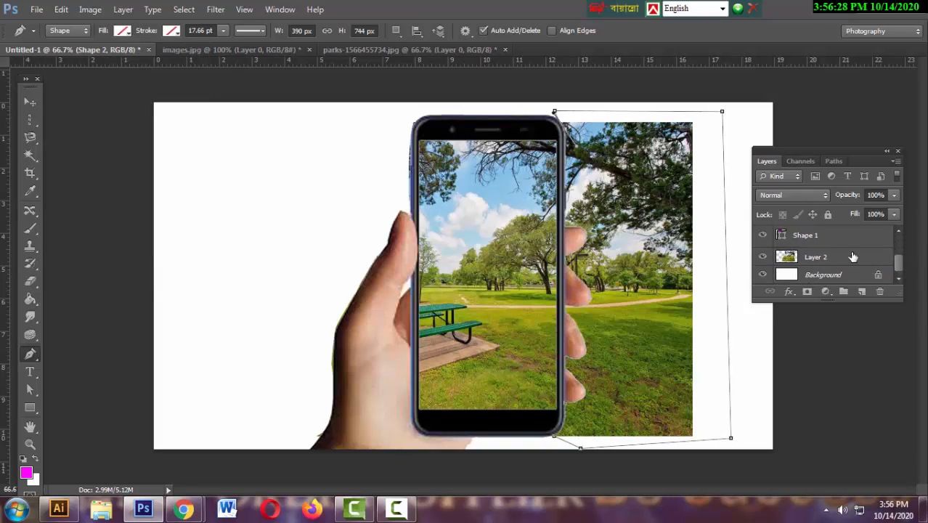
{"action": "scroll", "coordinate": [820, 239], "scroll_direction": "up", "scroll_amount": 1}
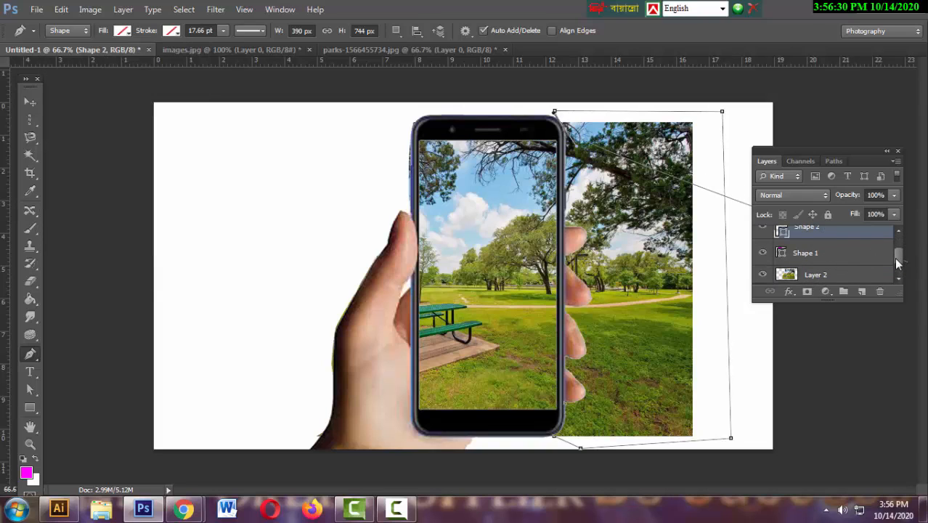
{"action": "scroll", "coordinate": [826, 257], "scroll_direction": "up", "scroll_amount": 2}
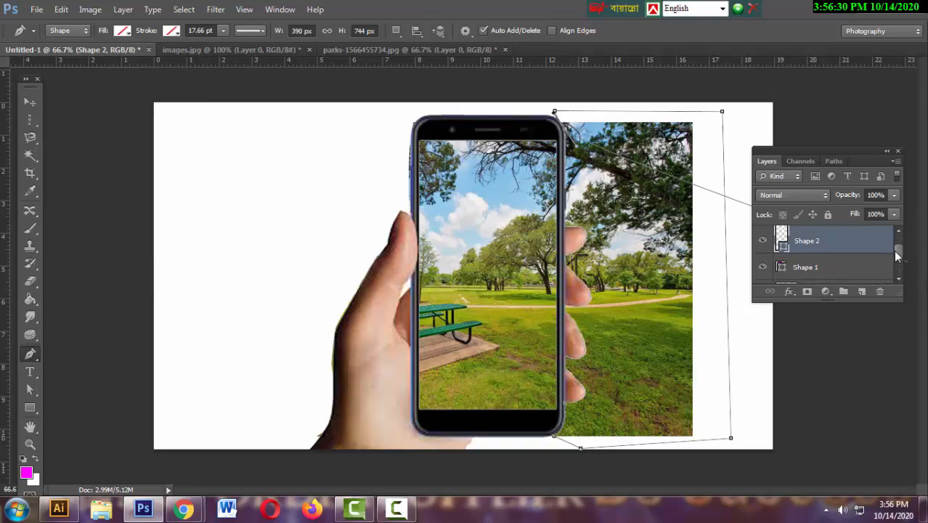
{"action": "double_click", "coordinate": [782, 250]}
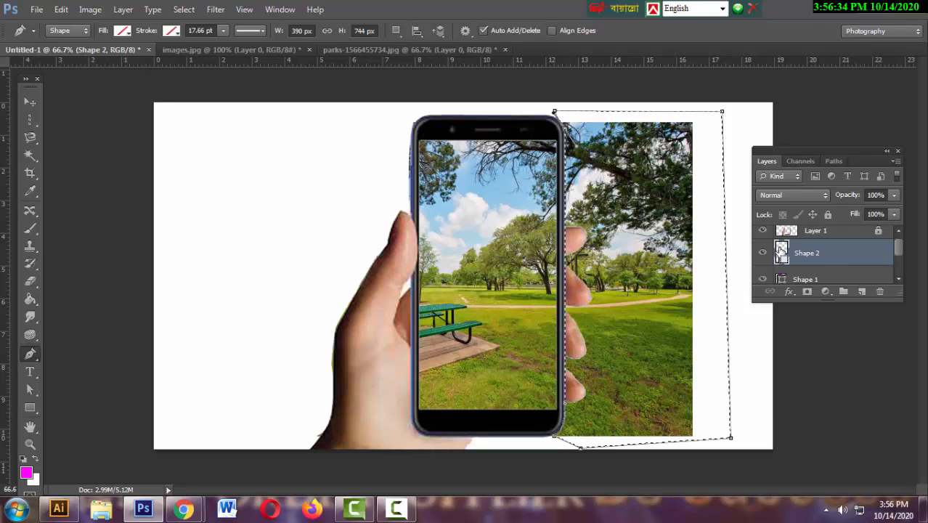
{"action": "left_click", "coordinate": [808, 191]}
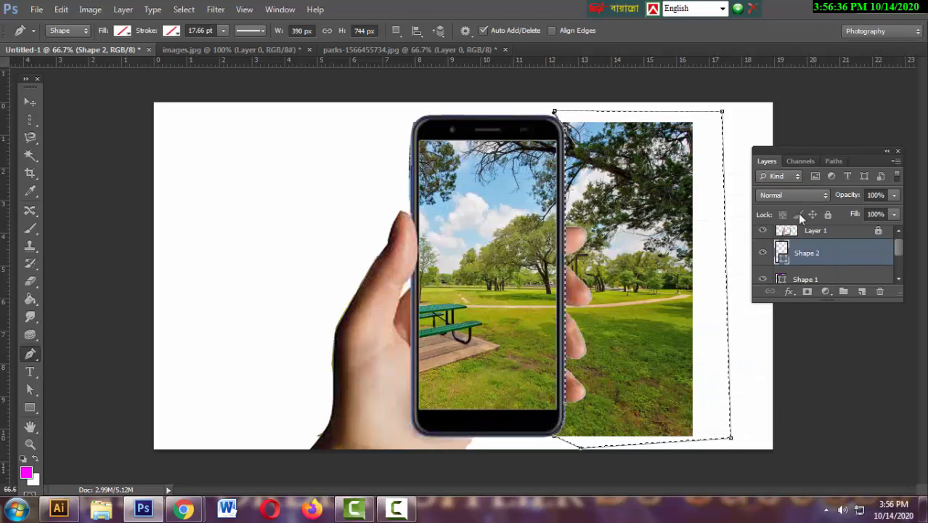
{"action": "scroll", "coordinate": [901, 260], "scroll_direction": "down", "scroll_amount": 1}
{"action": "scroll", "coordinate": [901, 261], "scroll_direction": "down", "scroll_amount": 1}
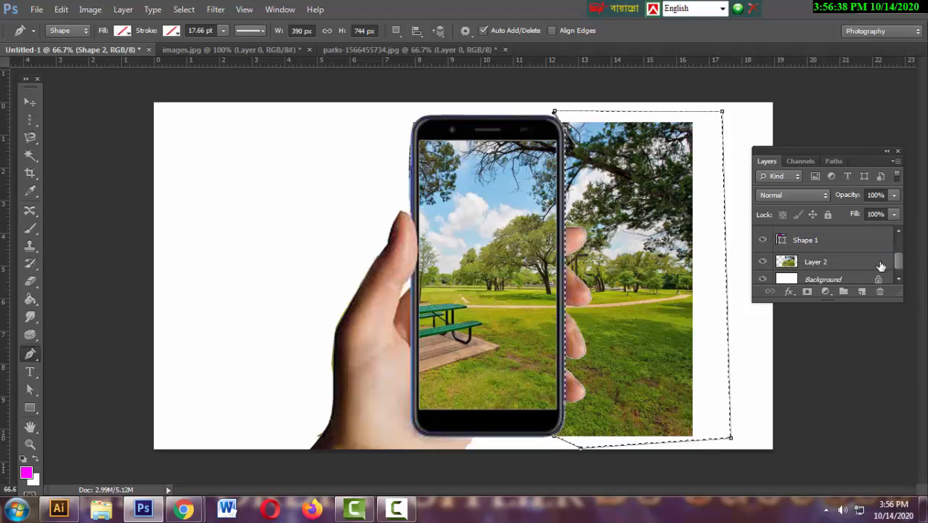
{"action": "left_click", "coordinate": [858, 264]}
{"action": "key", "text": "Delete"}
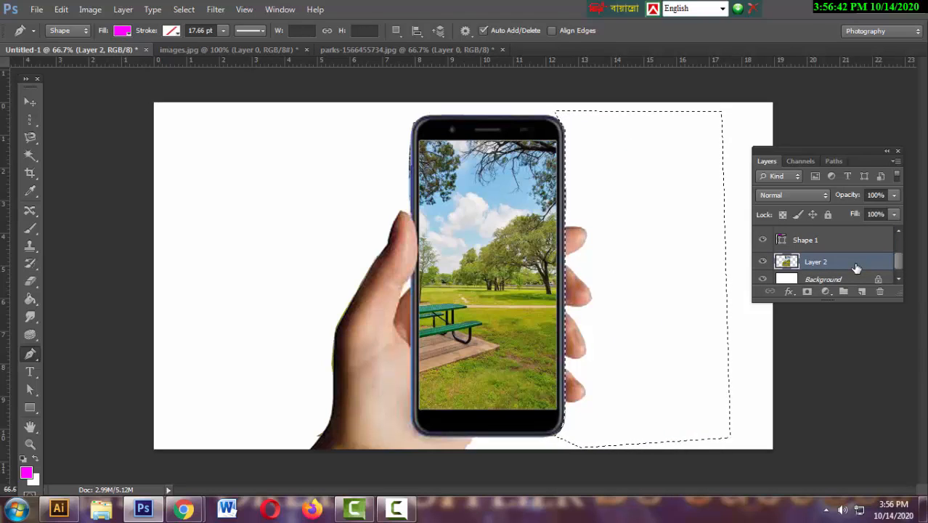
{"action": "key", "text": "ctrl+d"}
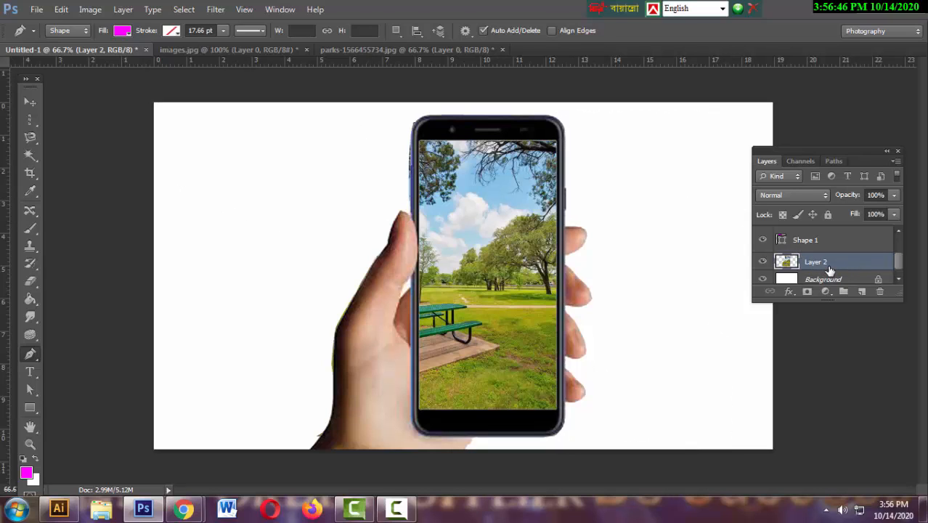
- Narrow the park picture on Layer 2 to about 91% width and shift it to fill the phone screen, then deselect the layer
{"action": "left_click", "coordinate": [30, 102]}
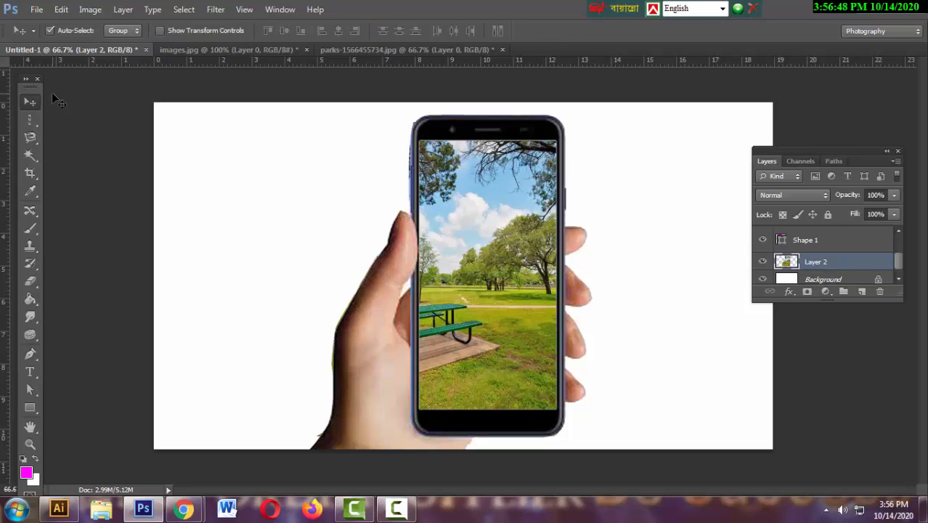
{"action": "left_click", "coordinate": [372, 106]}
{"action": "left_click", "coordinate": [837, 268]}
{"action": "key", "text": "ctrl+t"}
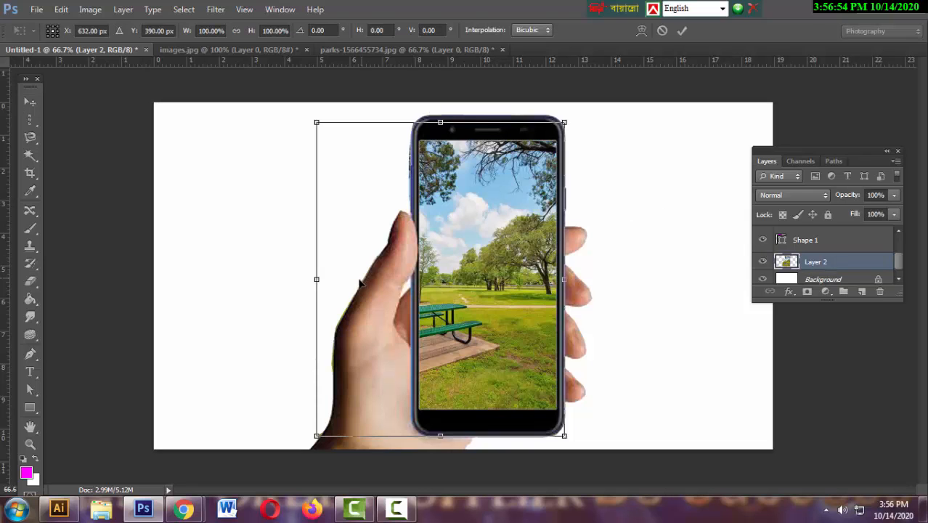
{"action": "left_click_drag", "start_coordinate": [318, 281], "coordinate": [338, 281]}
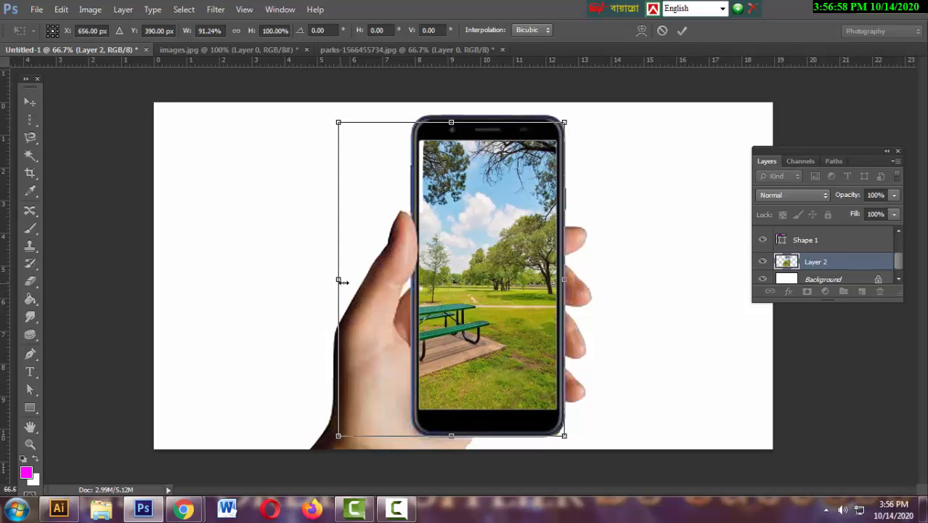
{"action": "mouse_move", "coordinate": [473, 309]}
{"action": "left_mouse_down"}
{"action": "mouse_move", "coordinate": [497, 309]}
{"action": "mouse_move", "coordinate": [453, 313]}
{"action": "mouse_move", "coordinate": [465, 311]}
{"action": "left_mouse_up"}
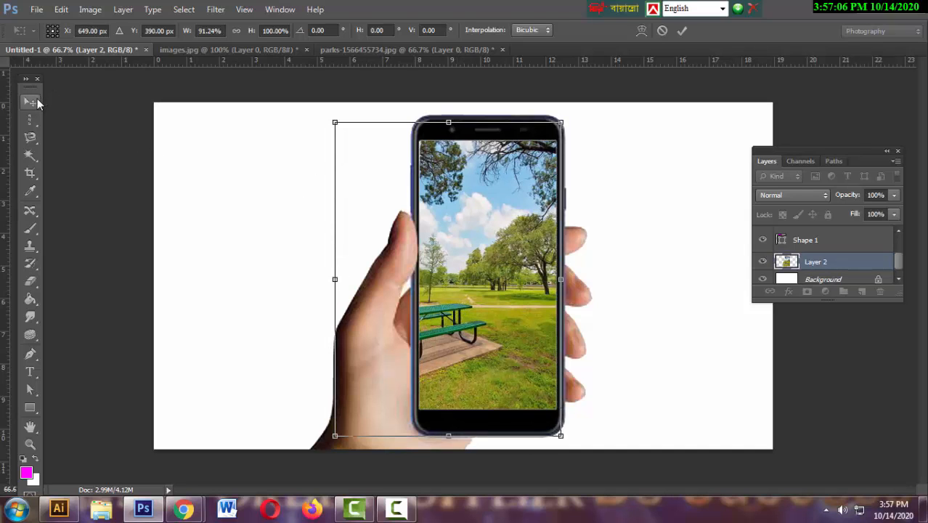
{"action": "left_click", "coordinate": [32, 102]}
{"action": "left_click", "coordinate": [394, 201]}
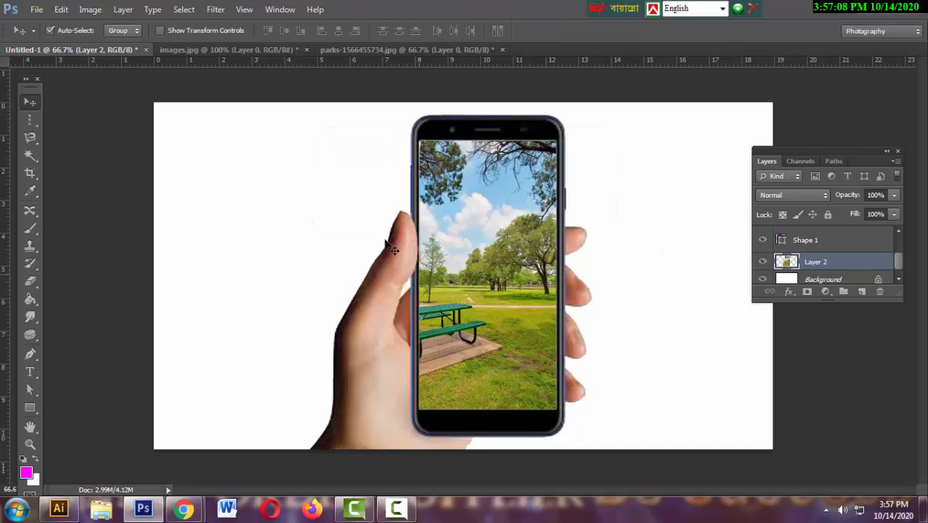
{"action": "left_click", "coordinate": [233, 163]}
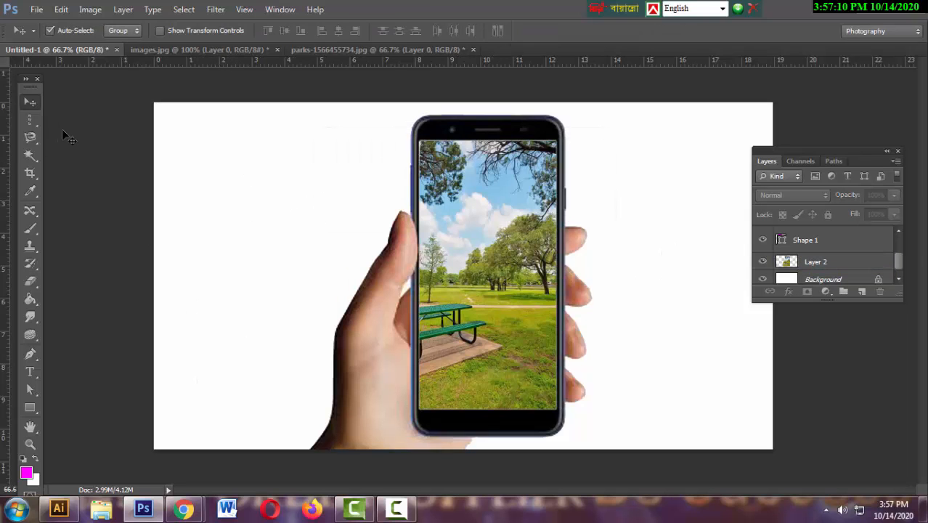
- Open the tiger_PNG23230 image from the desktop
{"action": "left_click", "coordinate": [36, 8]}
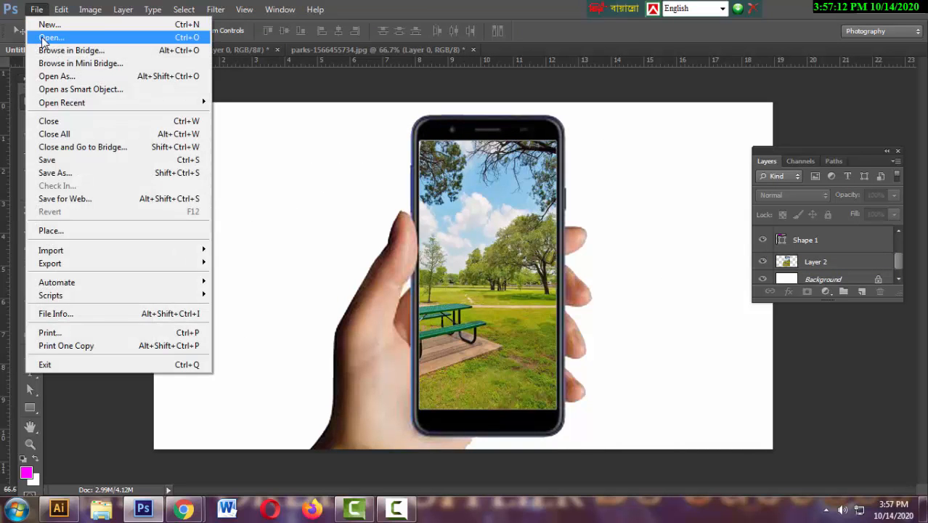
{"action": "left_click", "coordinate": [44, 35]}
{"action": "left_click_drag", "start_coordinate": [550, 207], "coordinate": [553, 361]}
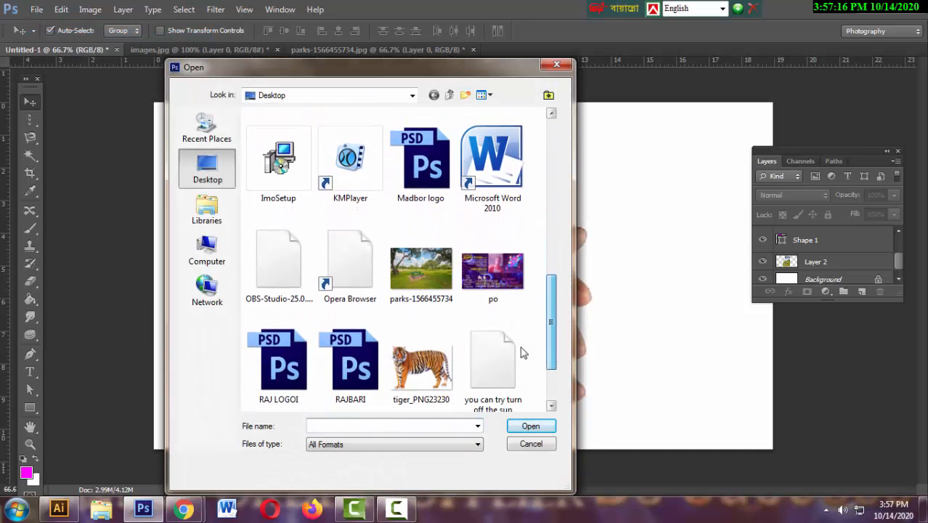
{"action": "double_click", "coordinate": [421, 367]}
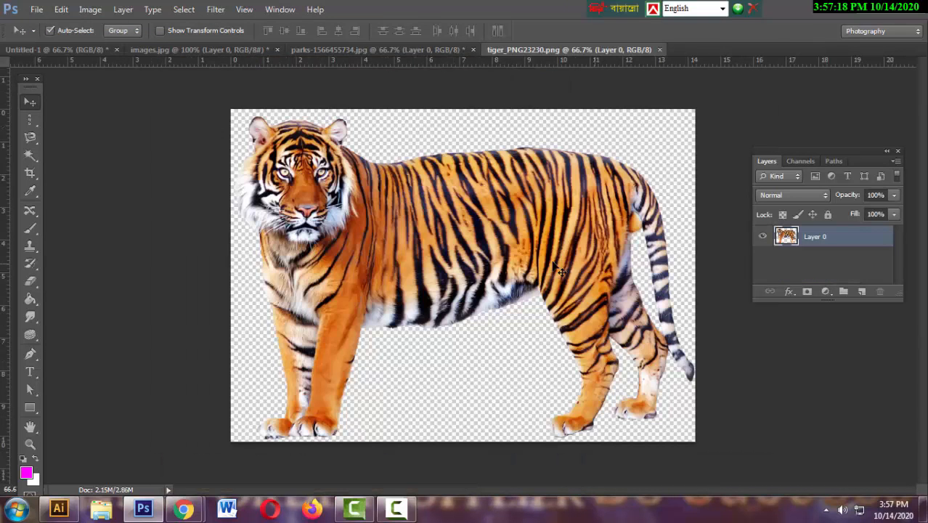
- Copy the tiger into the Untitled-1 composition and scale it to about 31%, placing it on the grass inside the phone screen
{"action": "left_click_drag", "start_coordinate": [538, 273], "coordinate": [571, 248]}
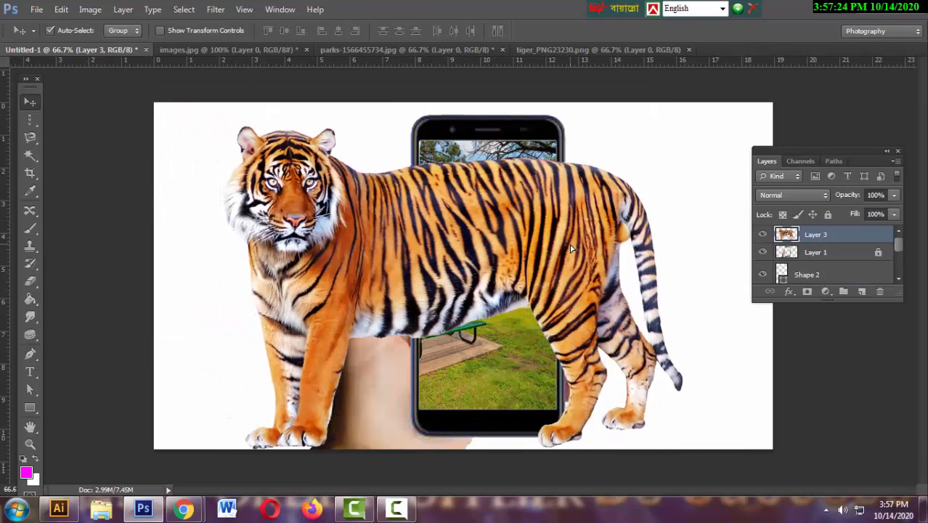
{"action": "key", "text": "ctrl+t"}
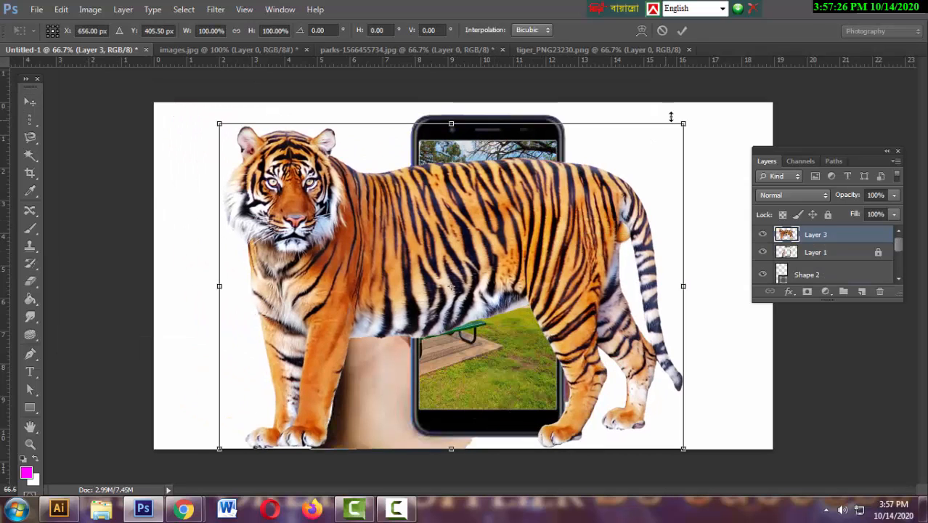
{"action": "left_click_drag", "start_coordinate": [661, 143], "coordinate": [529, 340]}
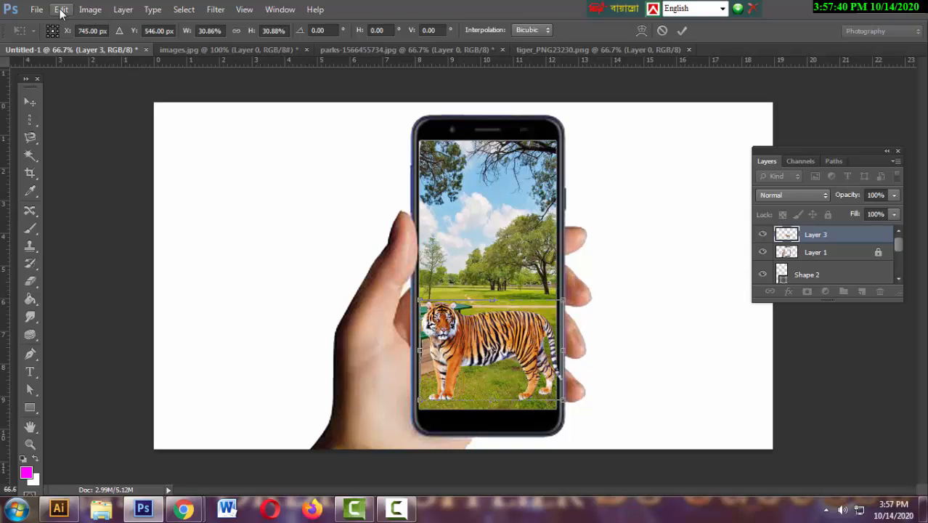
{"action": "left_click", "coordinate": [29, 102]}
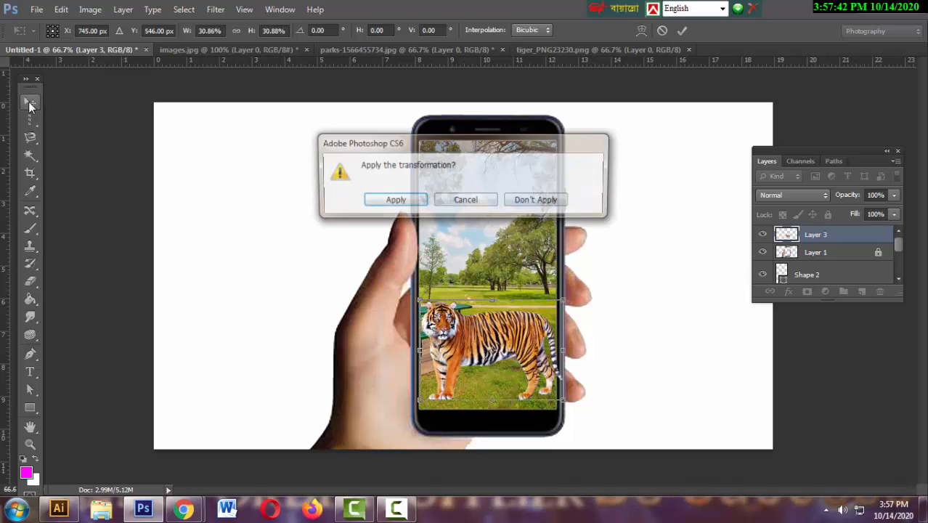
{"action": "left_click", "coordinate": [392, 208]}
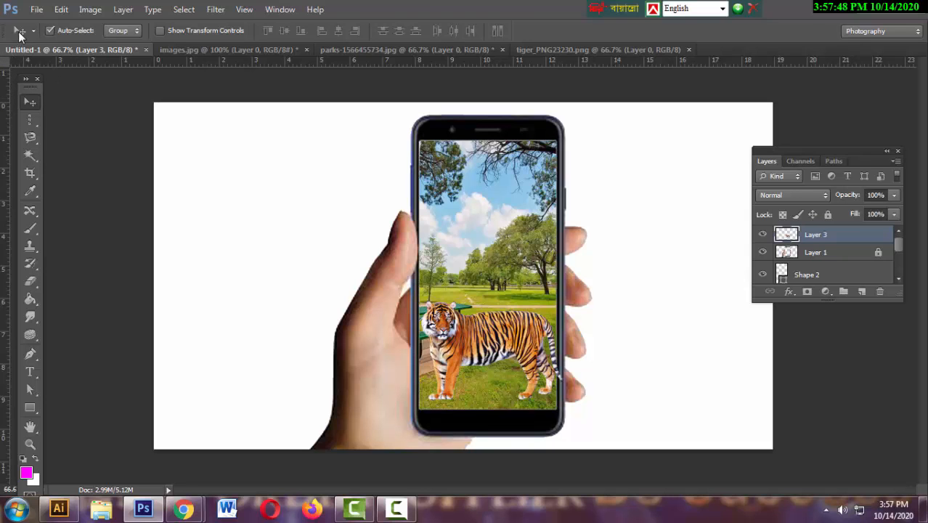
- Try to warp the tiger so its head and front paws reach out past the phone's left edge
{"action": "left_click", "coordinate": [35, 10]}
{"action": "left_click", "coordinate": [61, 9]}
{"action": "left_click", "coordinate": [61, 10]}
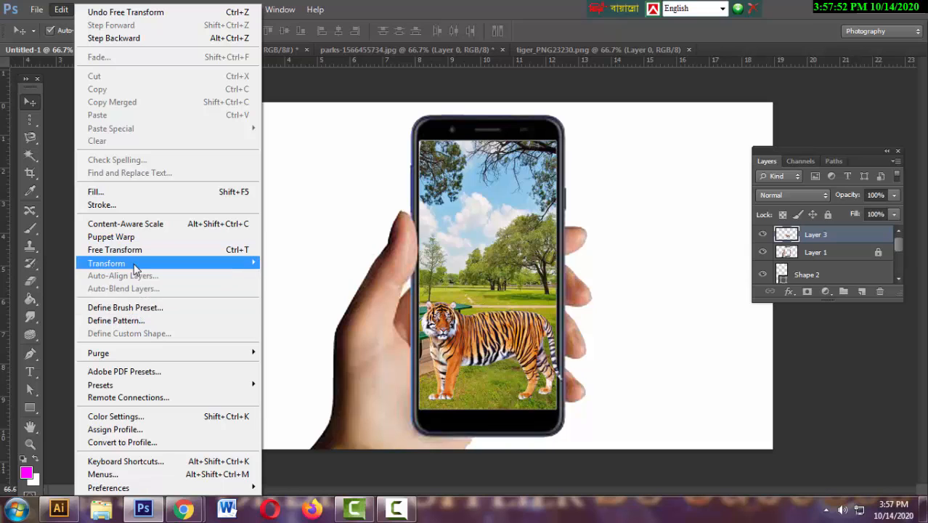
{"action": "mouse_move", "coordinate": [134, 263]}
{"action": "left_click", "coordinate": [291, 346]}
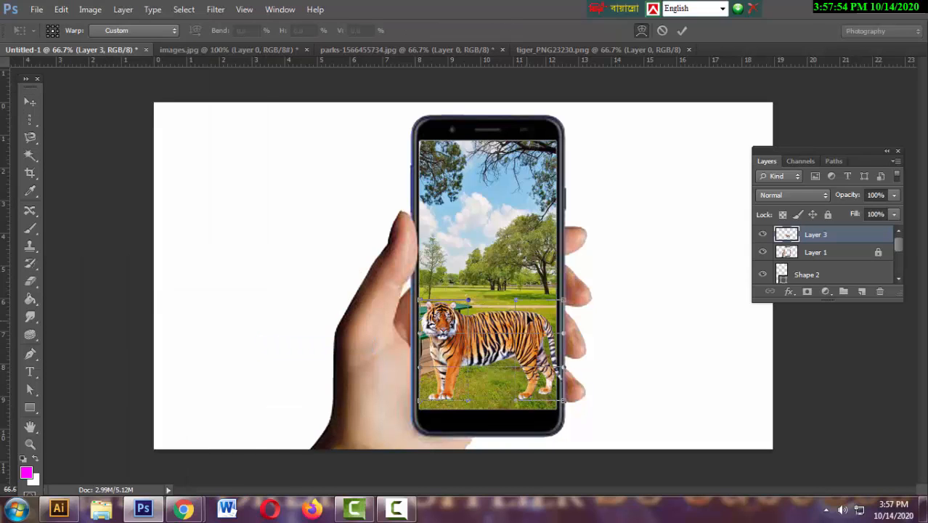
{"action": "left_click_drag", "start_coordinate": [566, 306], "coordinate": [561, 366]}
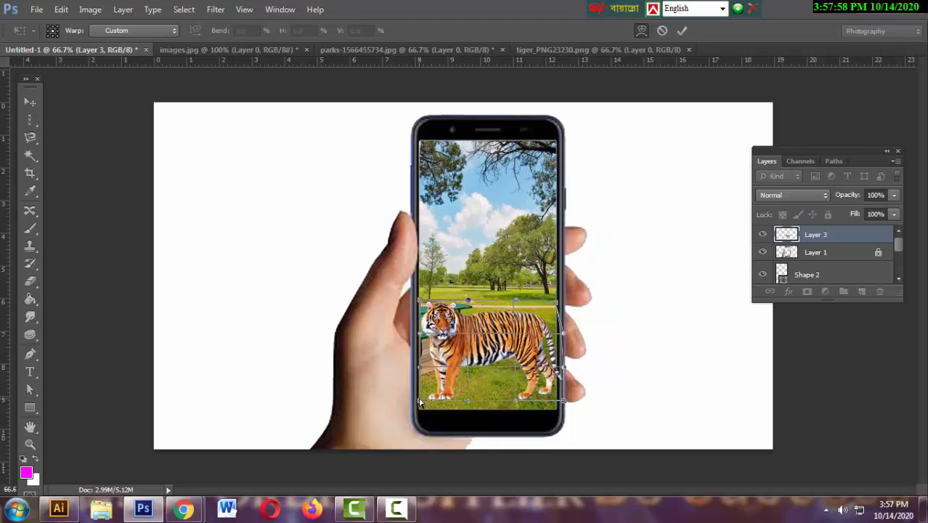
{"action": "left_click_drag", "start_coordinate": [419, 401], "coordinate": [412, 427]}
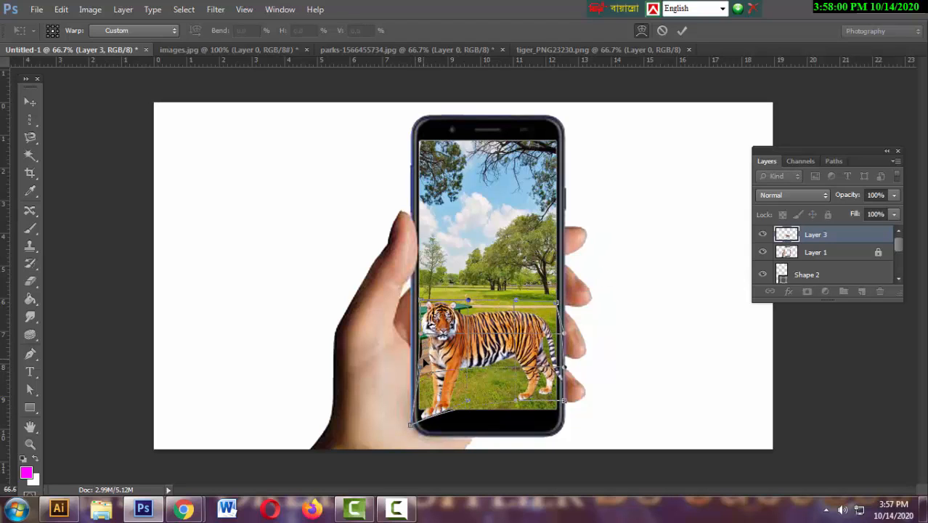
{"action": "key", "text": "ctrl+z"}
{"action": "left_click_drag", "start_coordinate": [421, 342], "coordinate": [401, 275]}
{"action": "left_click_drag", "start_coordinate": [471, 302], "coordinate": [451, 260]}
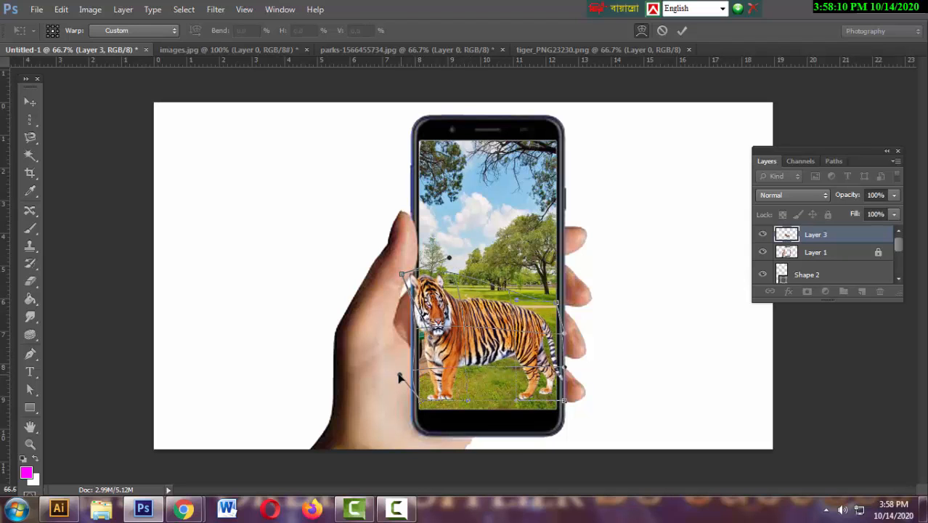
{"action": "left_click_drag", "start_coordinate": [400, 375], "coordinate": [388, 357]}
{"action": "left_click_drag", "start_coordinate": [418, 407], "coordinate": [377, 432]}
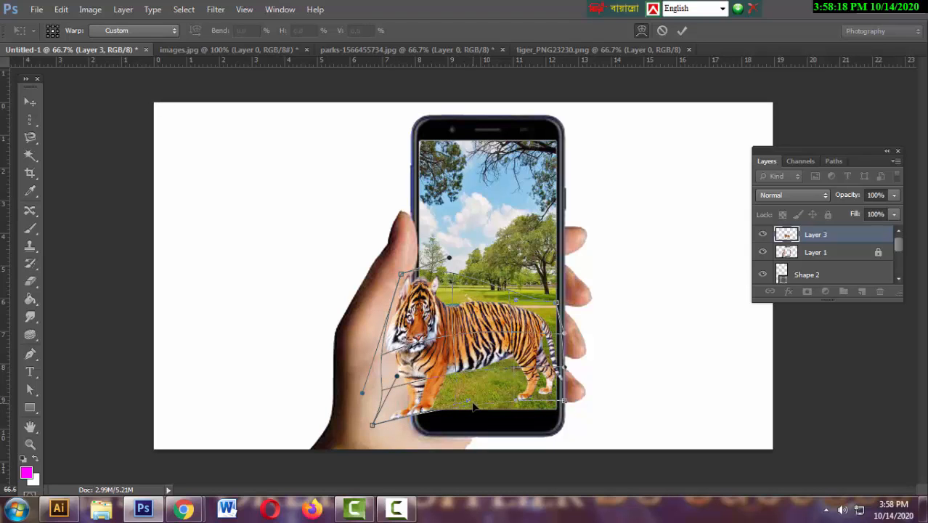
- Undo the last warp adjustment on the tiger's front paws and delete the warped tiger layer
{"action": "key", "text": "ctrl+z"}
{"action": "key", "text": "ctrl+z"}
{"action": "key", "text": "ctrl+z"}
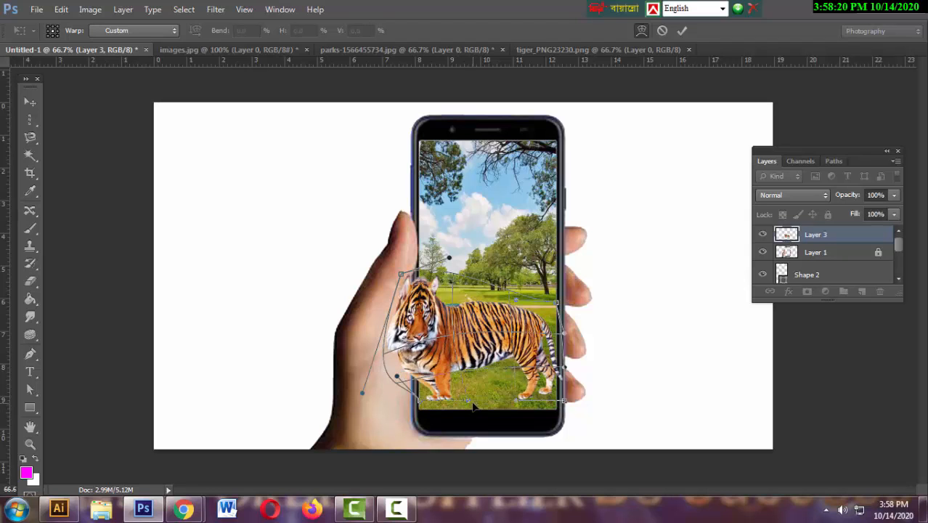
{"action": "left_click", "coordinate": [27, 99]}
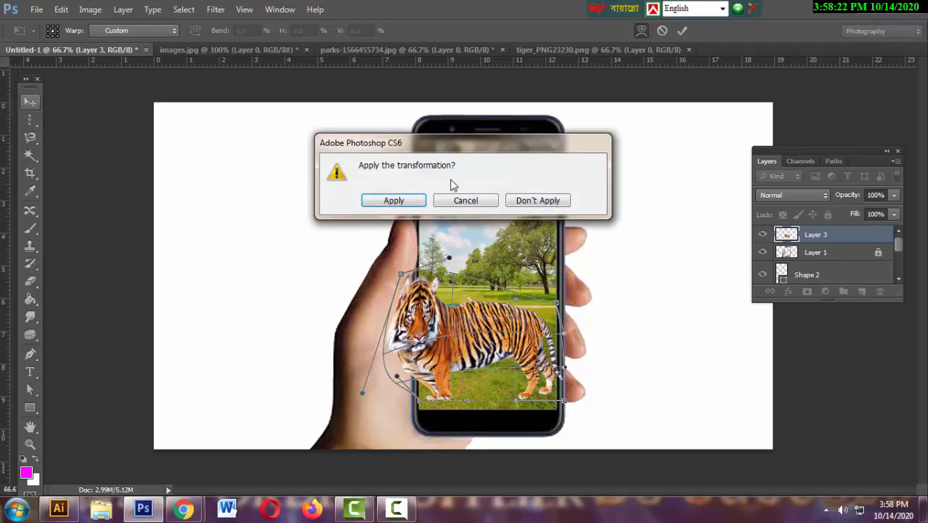
{"action": "left_click", "coordinate": [412, 202]}
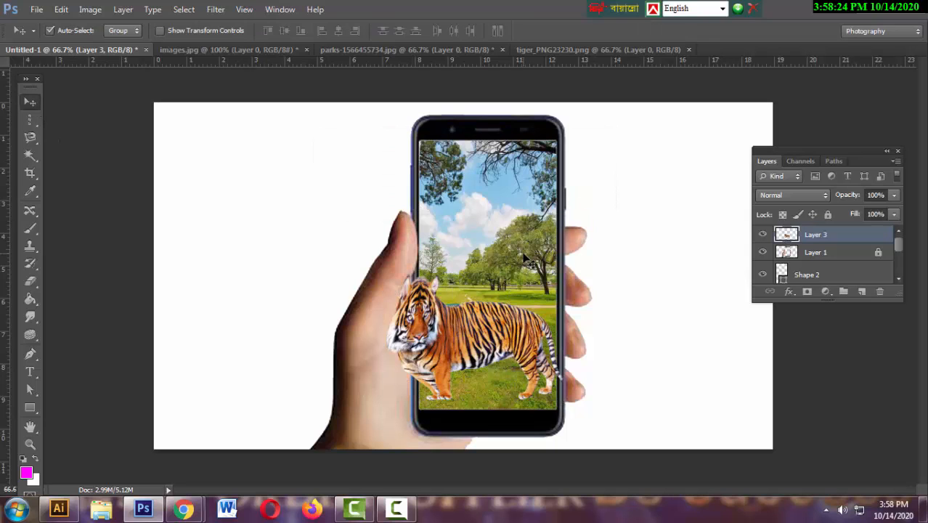
{"action": "key", "text": "Delete"}
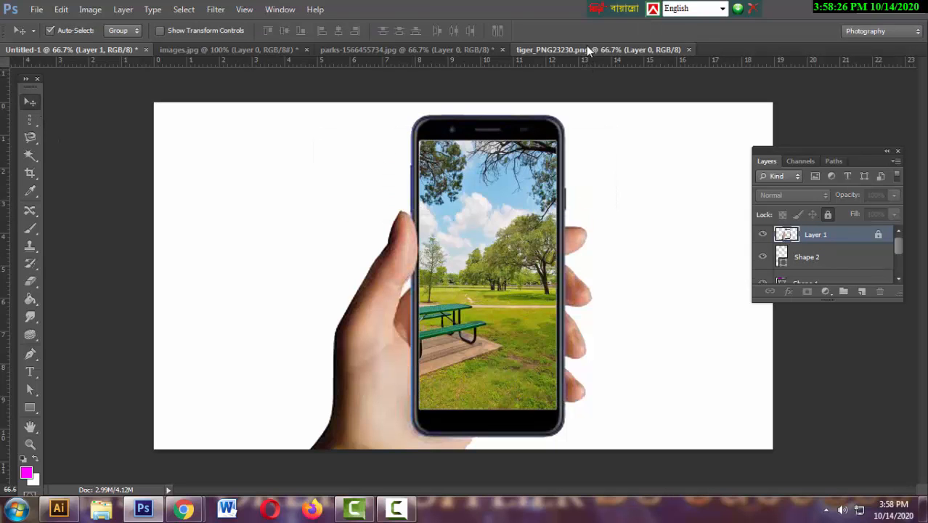
- Copy the tiger into Untitled-1 again and scale it to about 50%, with its hindquarters on the phone screen and its head over the hand
{"action": "left_click", "coordinate": [586, 48]}
{"action": "left_click_drag", "start_coordinate": [497, 227], "coordinate": [485, 271]}
{"action": "key", "text": "ctrl+t"}
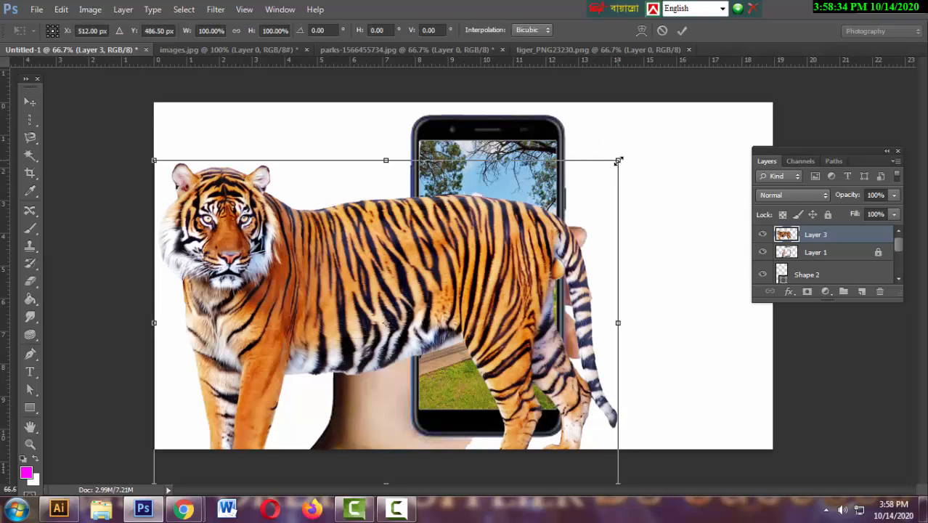
{"action": "left_click_drag", "start_coordinate": [588, 186], "coordinate": [494, 251]}
{"action": "left_click_drag", "start_coordinate": [444, 354], "coordinate": [478, 331]}
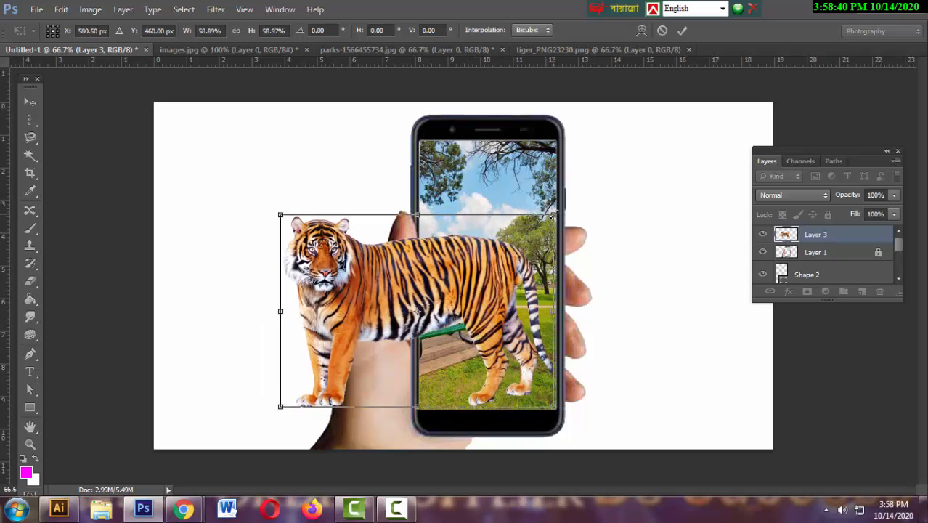
{"action": "left_click_drag", "start_coordinate": [551, 216], "coordinate": [532, 229]}
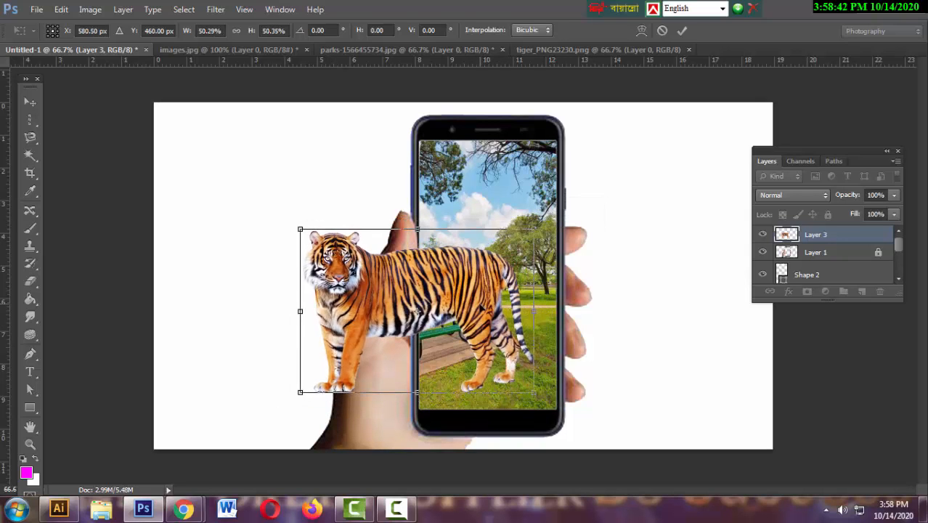
{"action": "left_click_drag", "start_coordinate": [486, 309], "coordinate": [497, 325]}
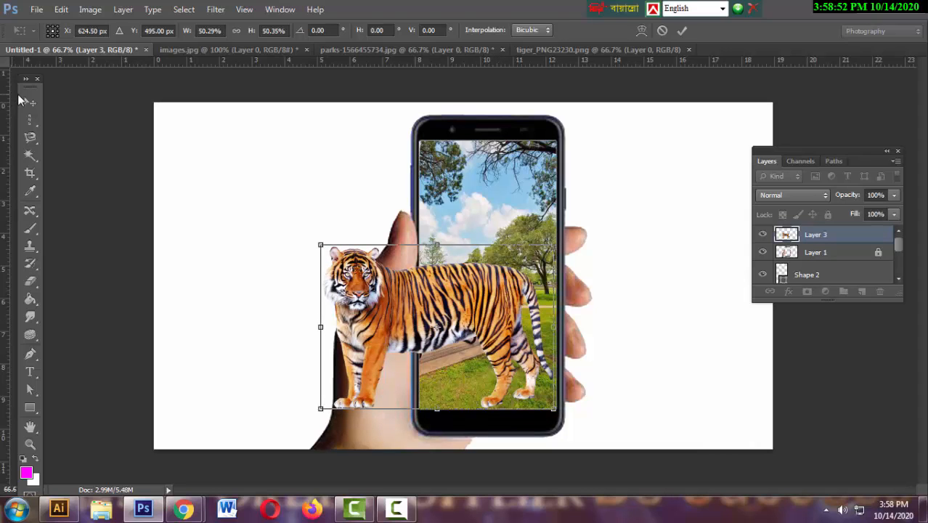
{"action": "left_click", "coordinate": [30, 102]}
{"action": "left_click", "coordinate": [383, 200]}
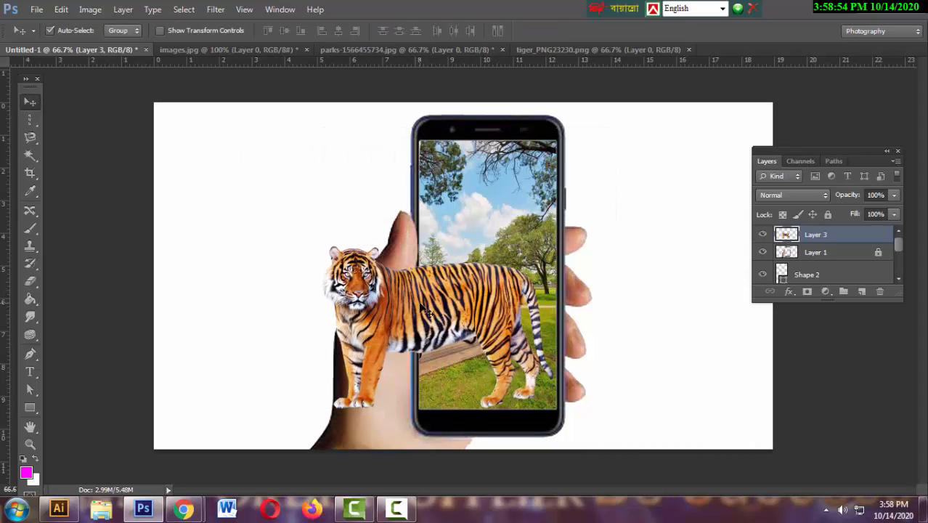
- Distort the tiger to about 104% width and 109% height, lowering its rump and stretching its front paws down over the hand
{"action": "left_click", "coordinate": [59, 10]}
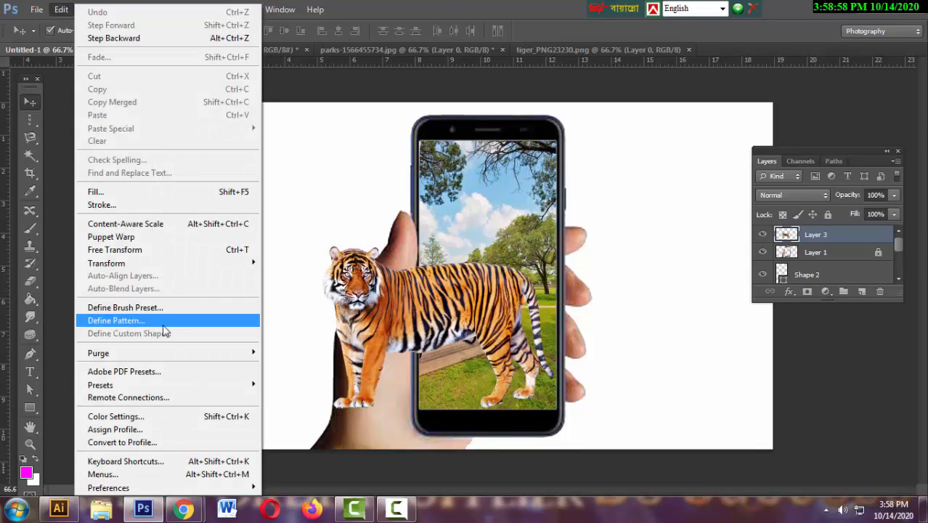
{"action": "mouse_move", "coordinate": [149, 264]}
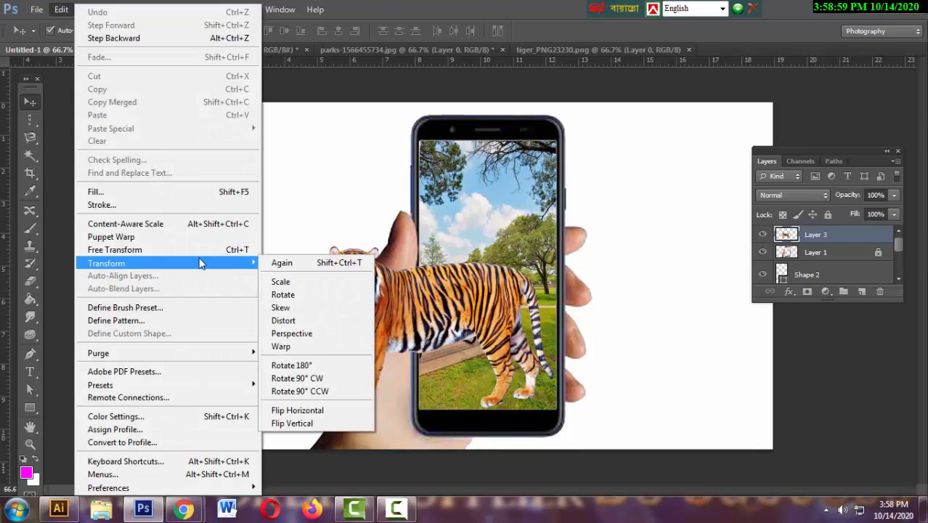
{"action": "left_click", "coordinate": [293, 320]}
{"action": "left_click_drag", "start_coordinate": [553, 249], "coordinate": [550, 288]}
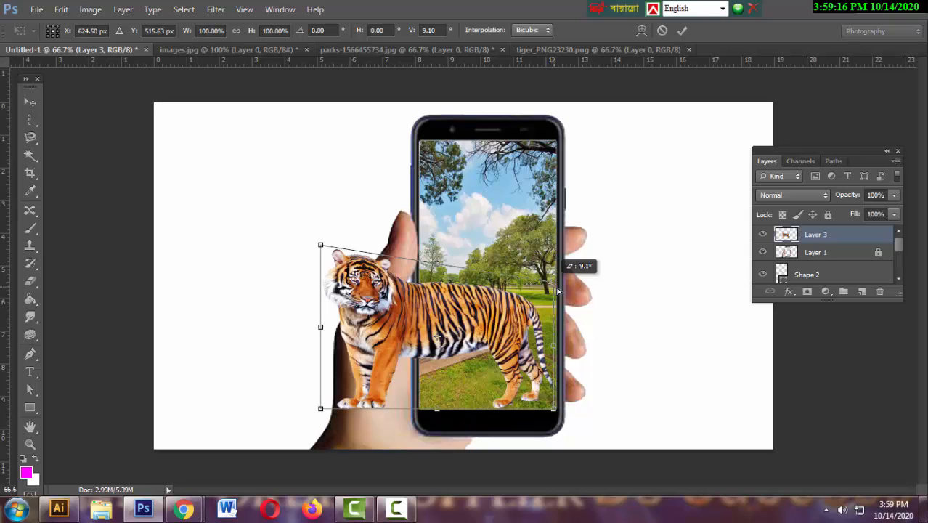
{"action": "left_click_drag", "start_coordinate": [558, 291], "coordinate": [560, 283]}
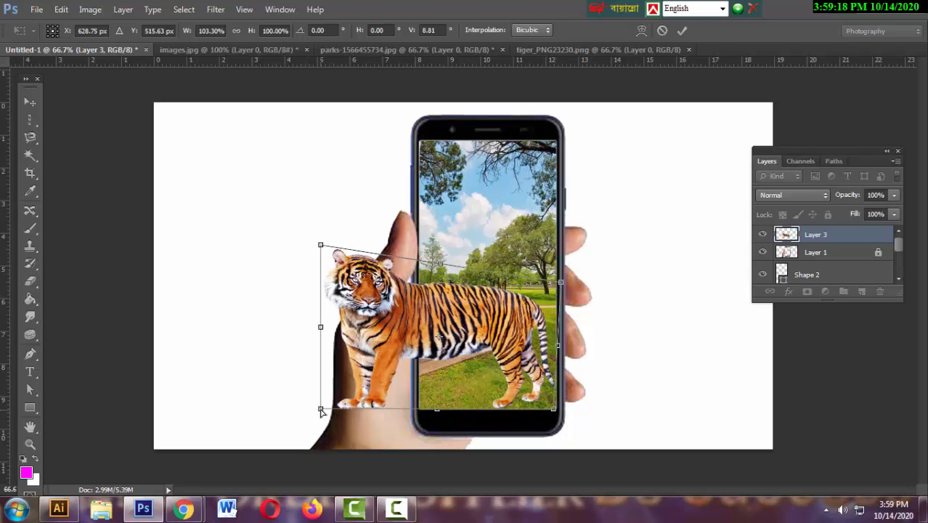
{"action": "mouse_move", "coordinate": [321, 411]}
{"action": "left_mouse_down"}
{"action": "mouse_move", "coordinate": [323, 435]}
{"action": "mouse_move", "coordinate": [339, 448]}
{"action": "mouse_move", "coordinate": [323, 426]}
{"action": "left_mouse_up"}
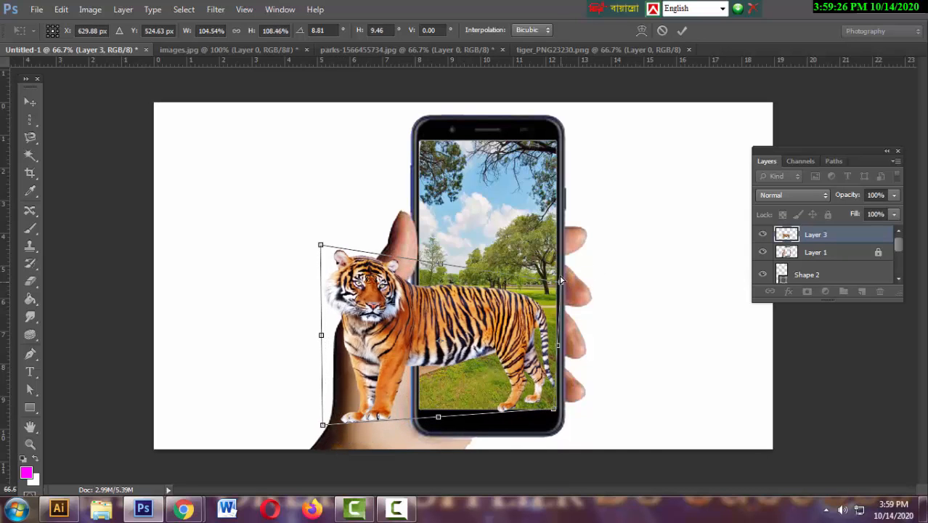
{"action": "left_click_drag", "start_coordinate": [560, 279], "coordinate": [560, 268]}
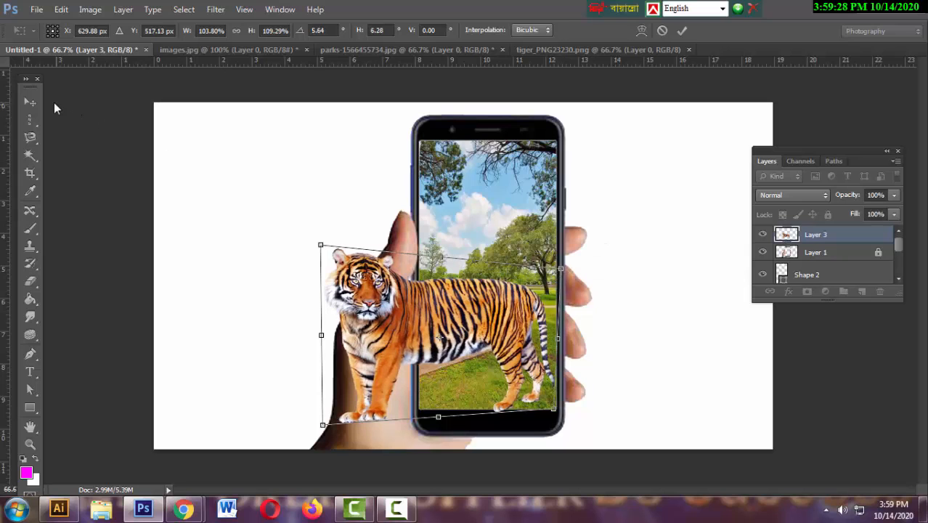
{"action": "left_click", "coordinate": [38, 100]}
{"action": "left_click", "coordinate": [394, 199]}
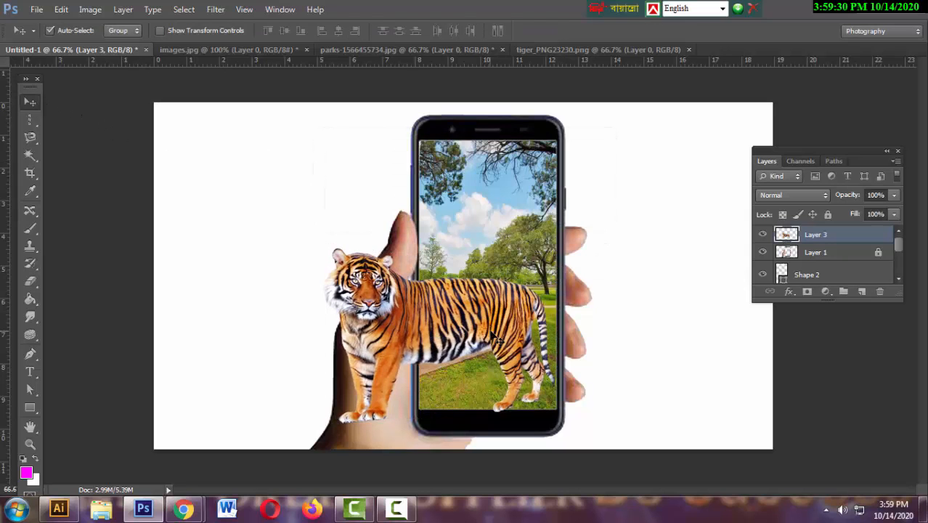
- Move the tiger slightly up and right so its hind paws sit higher on the grass, and check their placement up close
{"action": "mouse_move", "coordinate": [494, 326]}
{"action": "left_mouse_down"}
{"action": "mouse_move", "coordinate": [481, 326]}
{"action": "mouse_move", "coordinate": [497, 321]}
{"action": "left_mouse_up"}
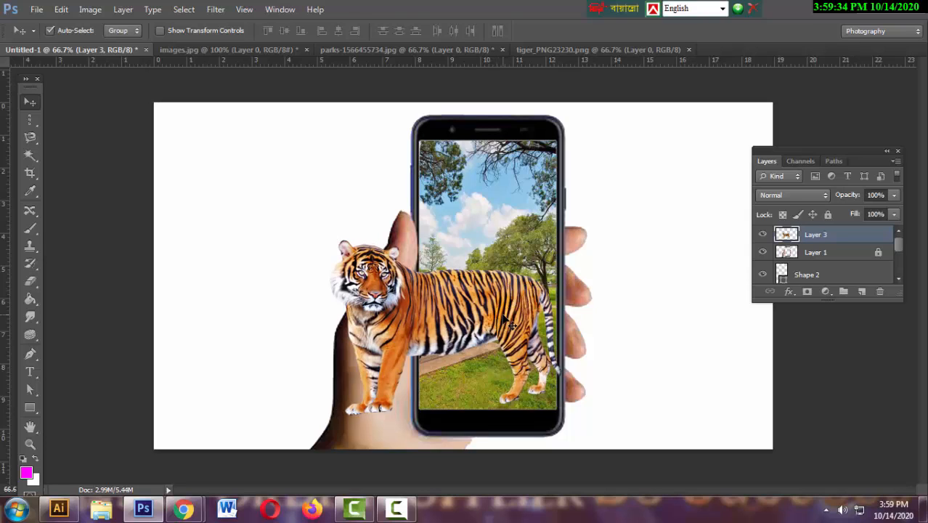
{"action": "scroll", "coordinate": [508, 324], "scroll_direction": "up", "scroll_amount": 2}
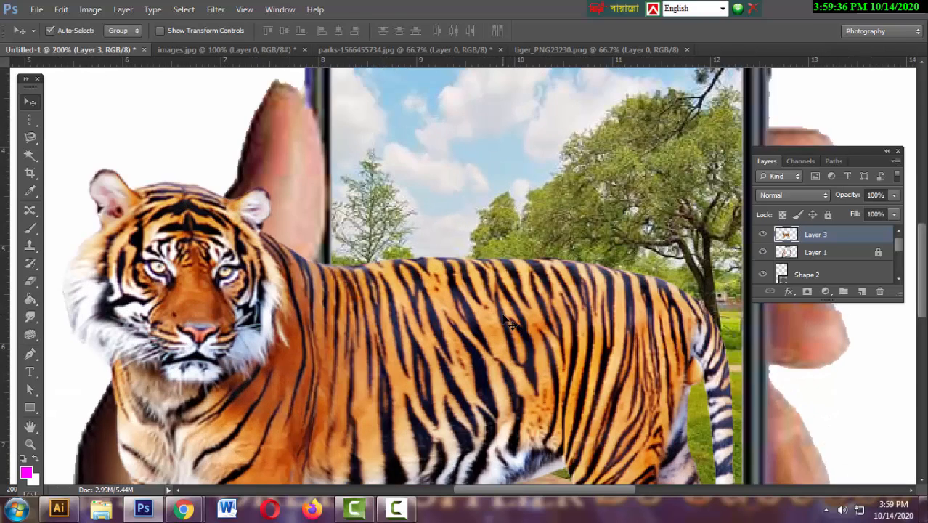
{"action": "scroll", "coordinate": [537, 326], "scroll_direction": "down", "scroll_amount": 4}
{"action": "scroll", "coordinate": [557, 328], "scroll_direction": "down", "scroll_amount": 4}
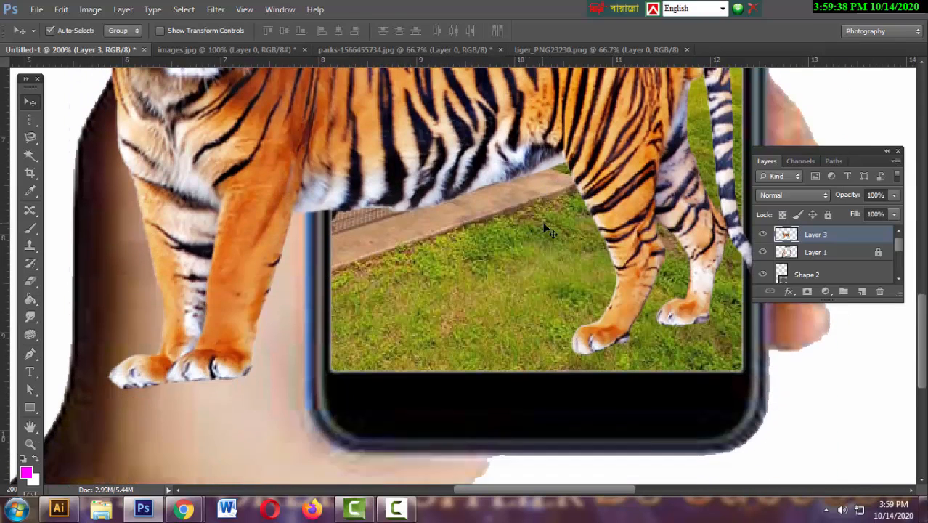
{"action": "scroll", "coordinate": [229, 151], "scroll_direction": "down", "scroll_amount": 2}
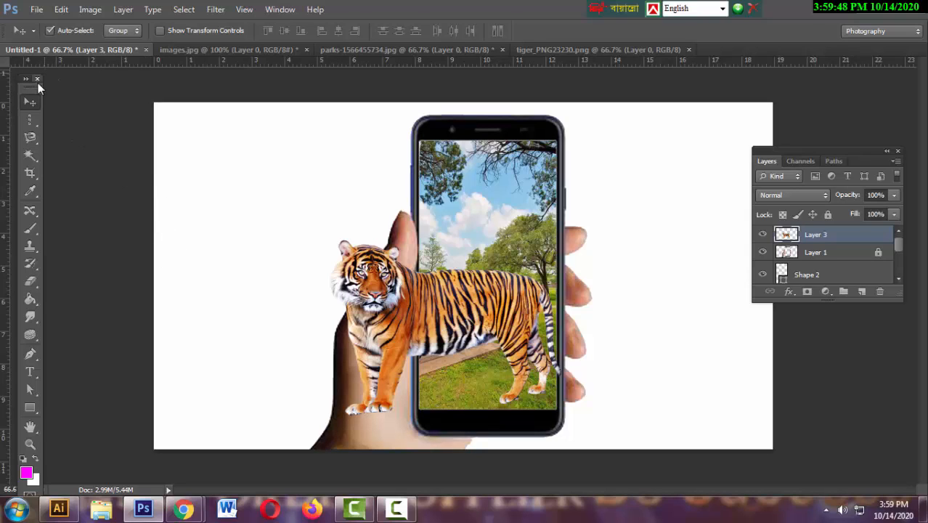
- Distort the tiger to about 122% width and 143% height, enlarging its head and front legs, and raise its hind paws onto the grass
{"action": "left_click", "coordinate": [61, 10]}
{"action": "mouse_move", "coordinate": [133, 271]}
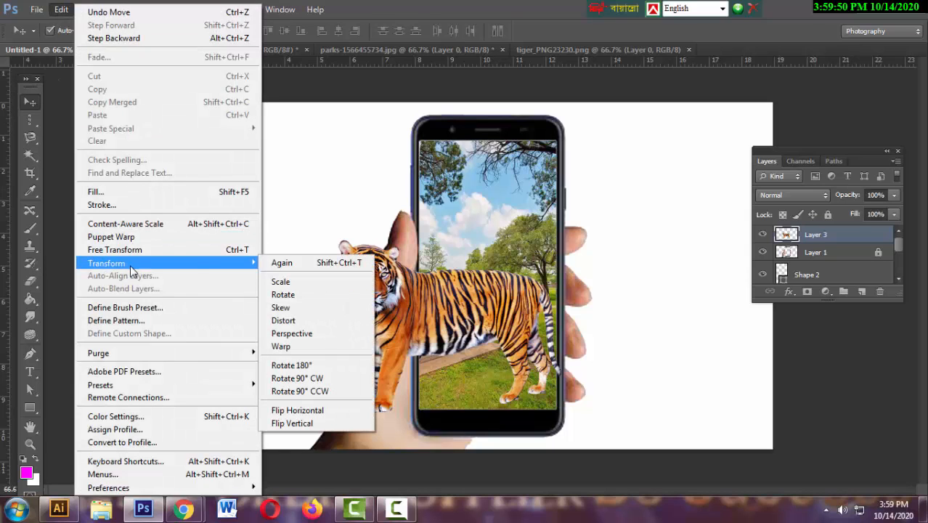
{"action": "left_click", "coordinate": [312, 321]}
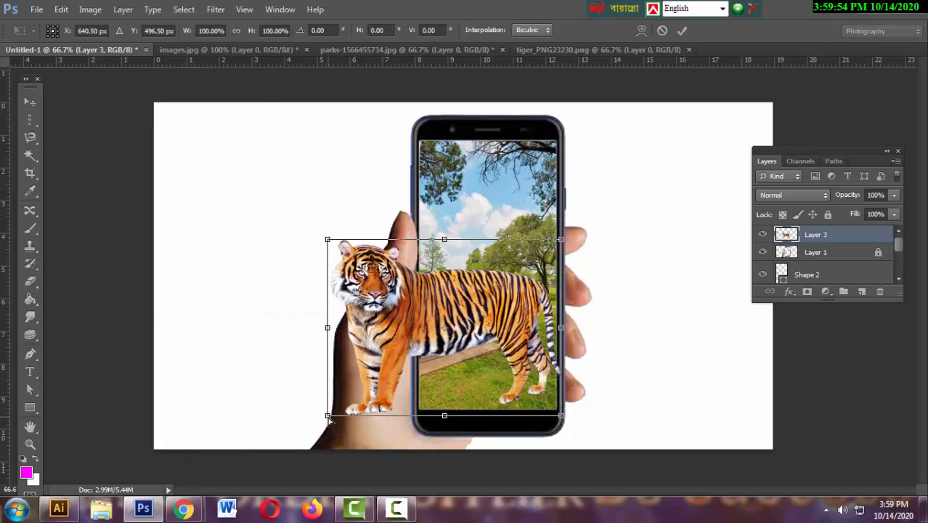
{"action": "left_click_drag", "start_coordinate": [329, 420], "coordinate": [313, 481]}
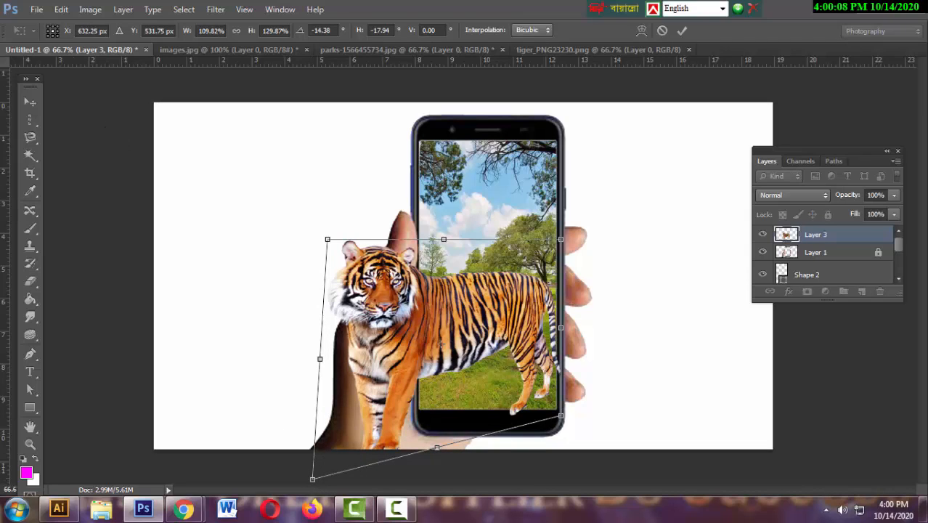
{"action": "left_click_drag", "start_coordinate": [433, 466], "coordinate": [435, 466]}
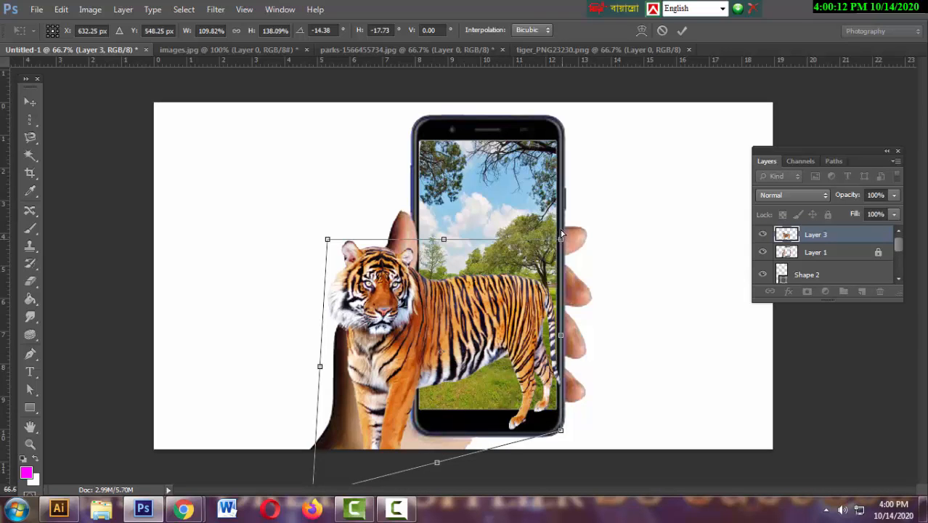
{"action": "left_click_drag", "start_coordinate": [562, 234], "coordinate": [561, 227]}
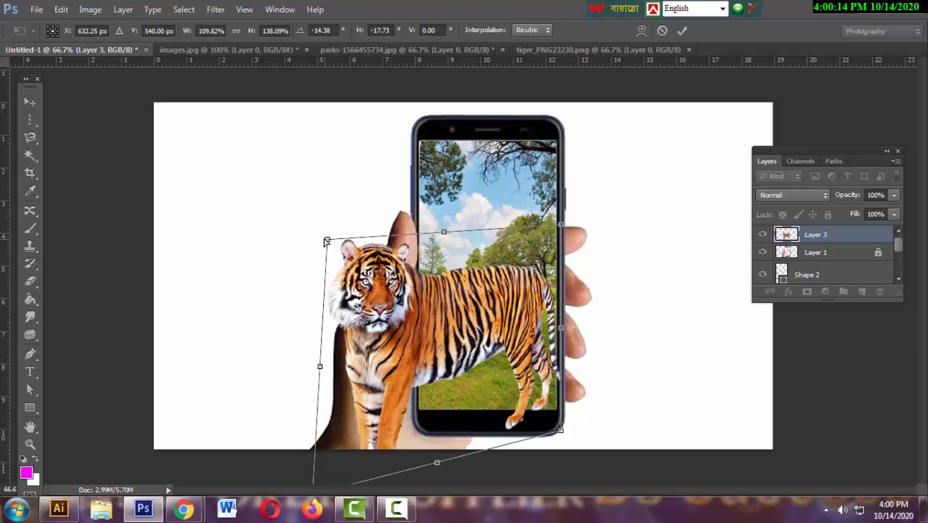
{"action": "left_click_drag", "start_coordinate": [326, 240], "coordinate": [276, 244]}
{"action": "left_click", "coordinate": [29, 102]}
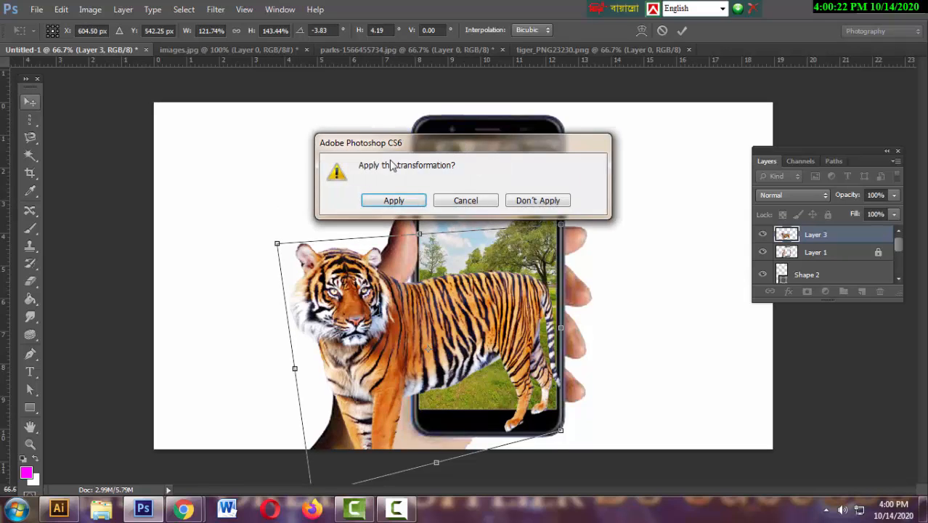
{"action": "left_click", "coordinate": [393, 202]}
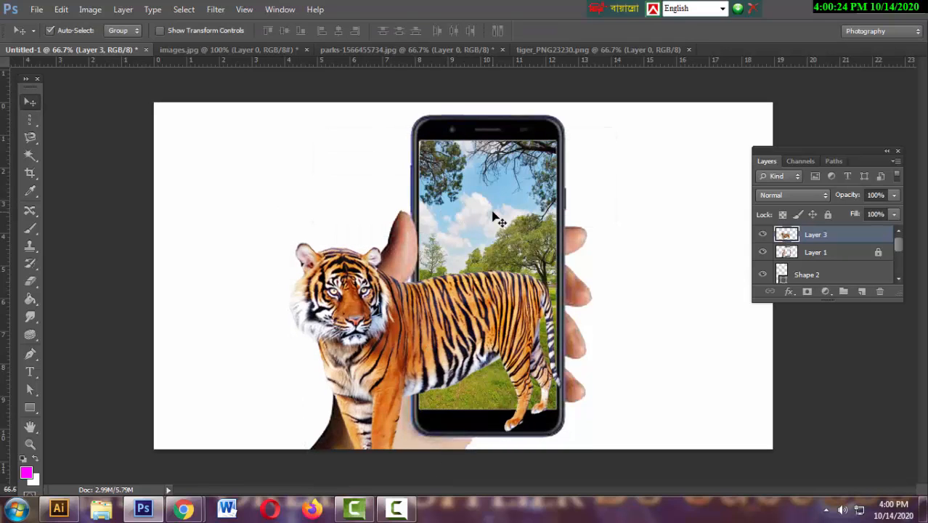
{"action": "left_click_drag", "start_coordinate": [528, 337], "coordinate": [518, 305]}
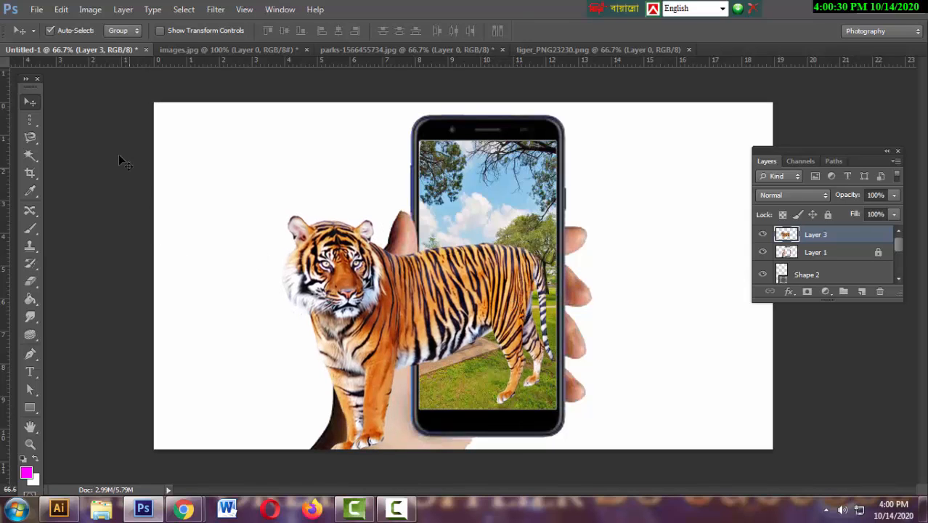
- Distort the tiger again to about 108% width and 110% height, pulling its front half farther out of the phone, and deselect the layer
{"action": "left_click", "coordinate": [64, 10]}
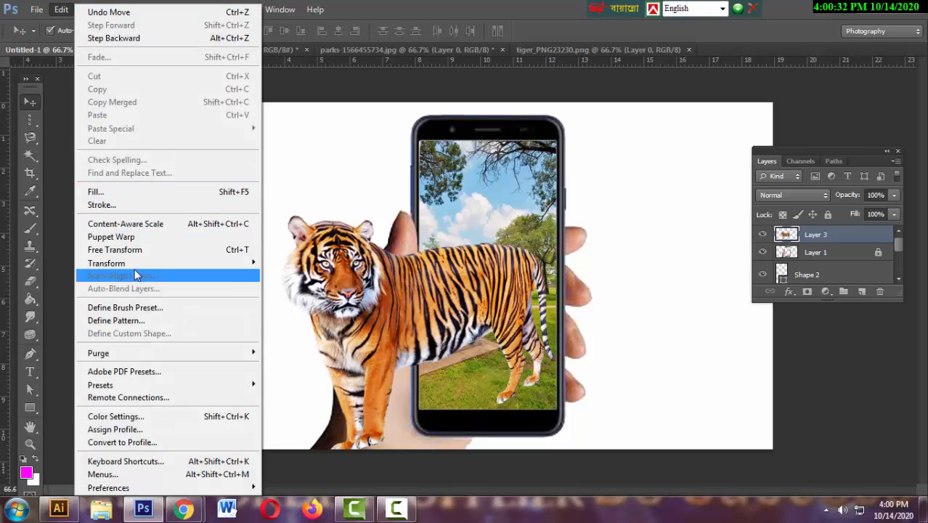
{"action": "mouse_move", "coordinate": [135, 266]}
{"action": "left_click", "coordinate": [298, 321]}
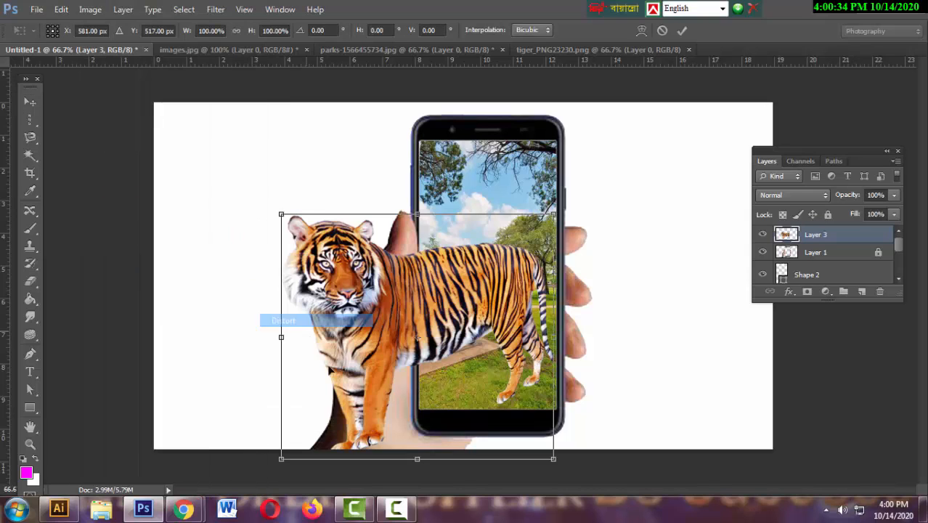
{"action": "left_click_drag", "start_coordinate": [419, 462], "coordinate": [419, 471]}
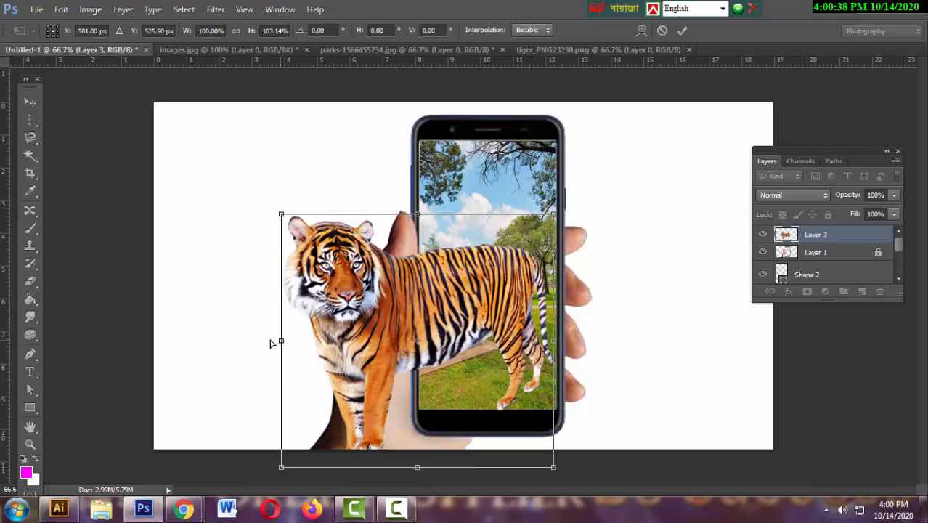
{"action": "mouse_move", "coordinate": [282, 341]}
{"action": "left_mouse_down"}
{"action": "mouse_move", "coordinate": [267, 342]}
{"action": "mouse_move", "coordinate": [269, 351]}
{"action": "left_mouse_up"}
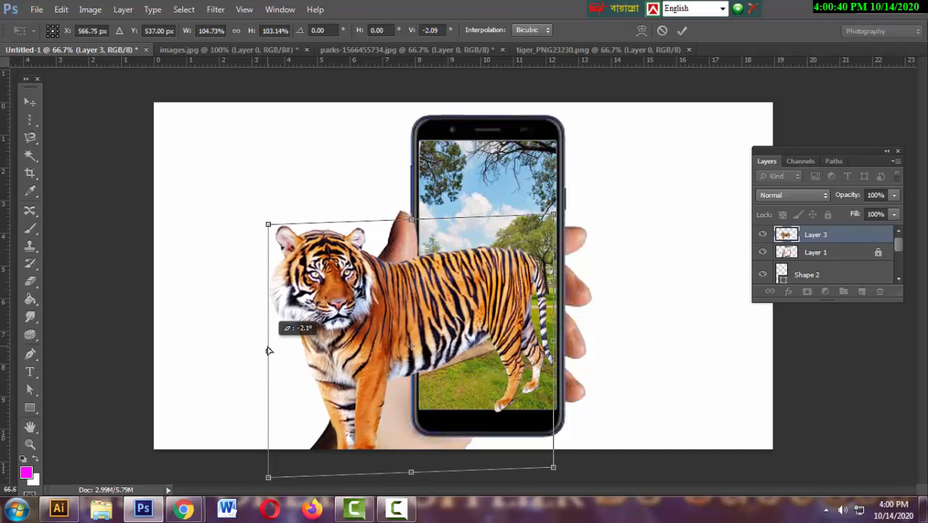
{"action": "left_click_drag", "start_coordinate": [491, 300], "coordinate": [491, 290]}
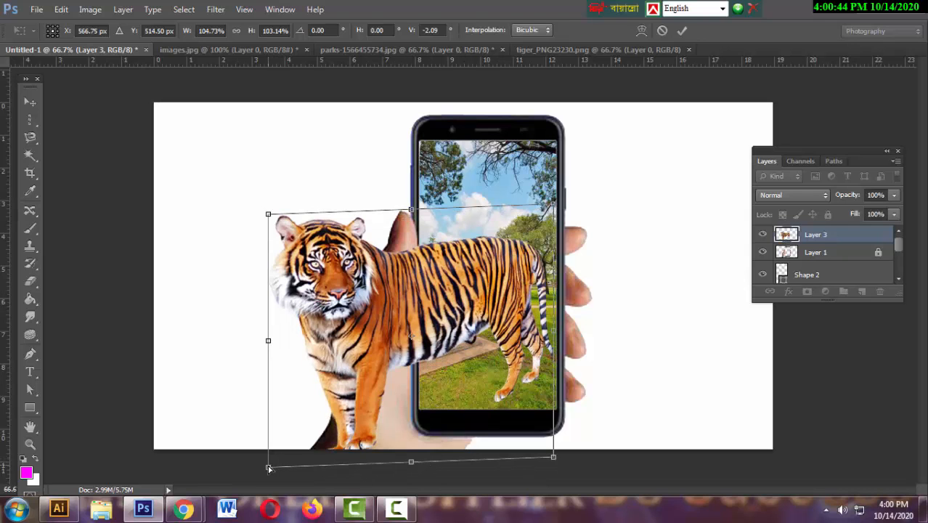
{"action": "left_click_drag", "start_coordinate": [268, 468], "coordinate": [260, 488]}
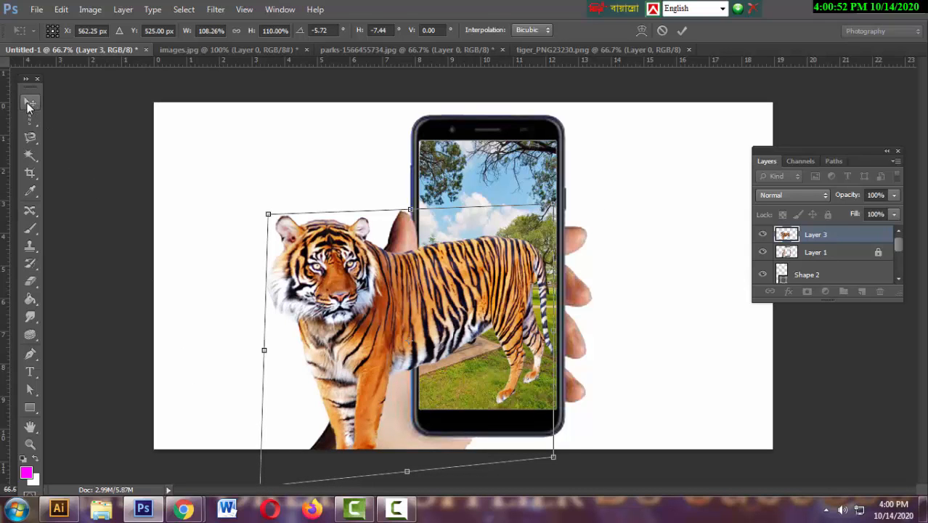
{"action": "left_click", "coordinate": [30, 102]}
{"action": "left_click", "coordinate": [381, 201]}
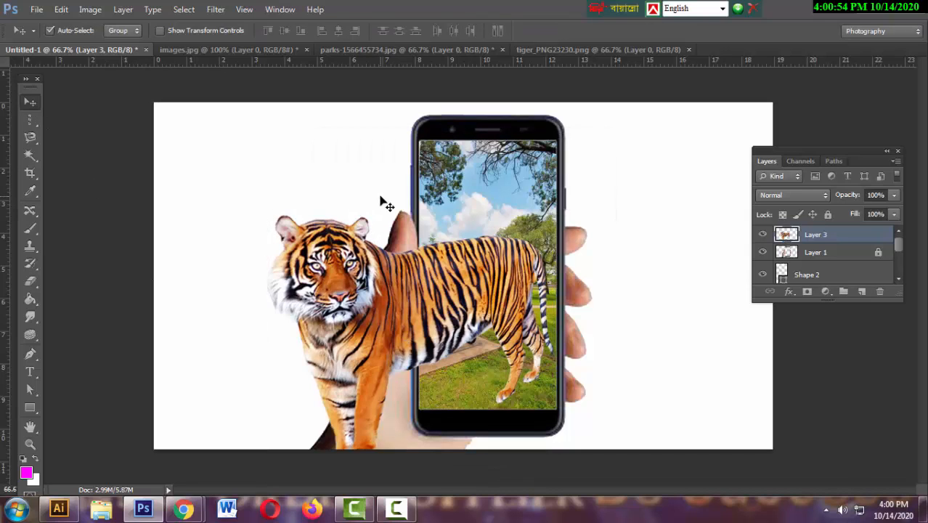
{"action": "left_click", "coordinate": [216, 292]}
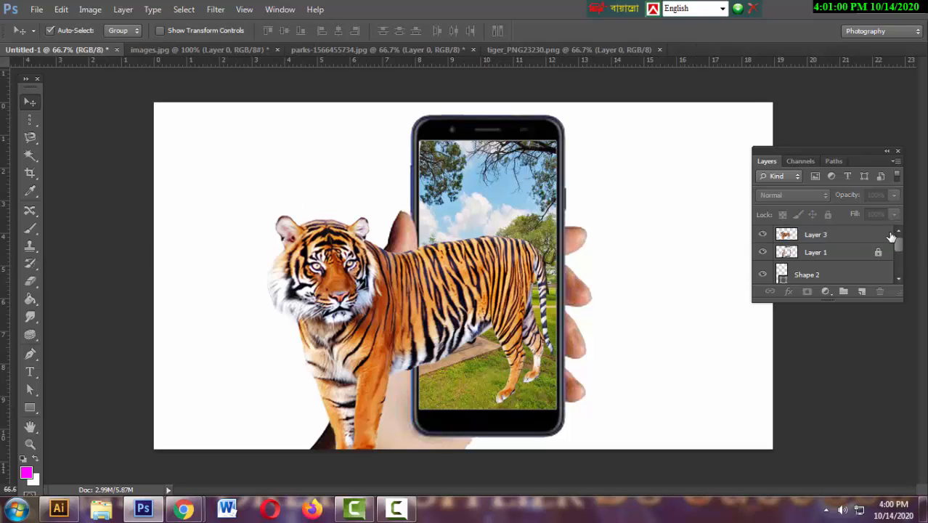
{"action": "scroll", "coordinate": [897, 245], "scroll_direction": "down", "scroll_amount": 3}
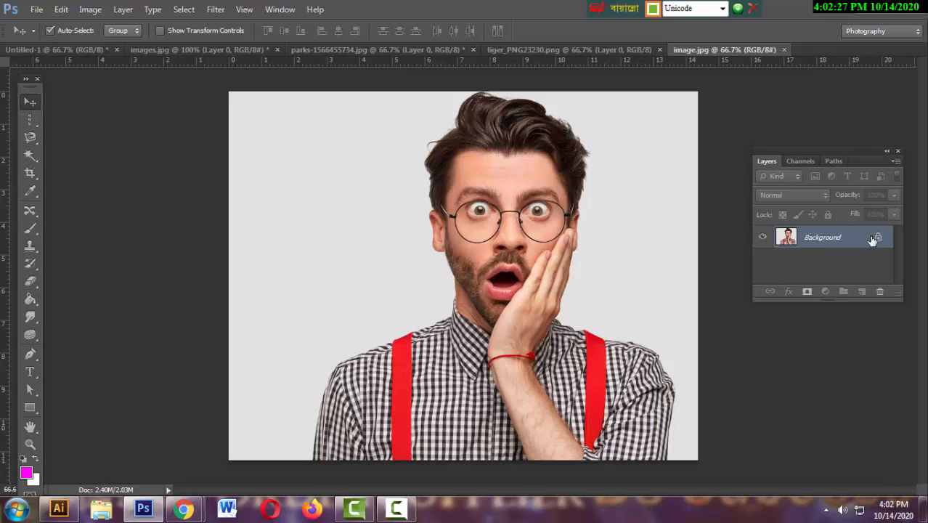
- Convert the Background of image.jpg to a regular layer and delete the grey backdrop on both sides of the man using the Magic Wand
{"action": "double_click", "coordinate": [864, 242]}
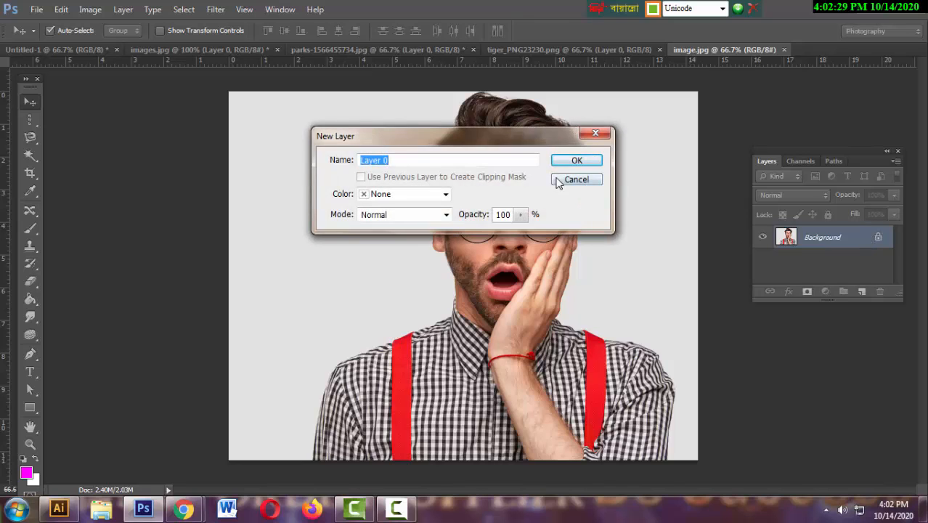
{"action": "left_click", "coordinate": [577, 162]}
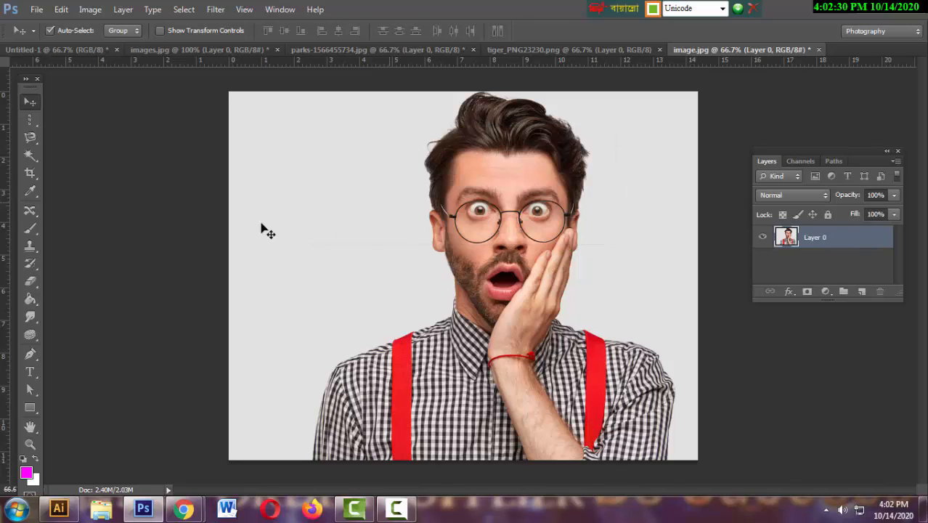
{"action": "left_click", "coordinate": [28, 156]}
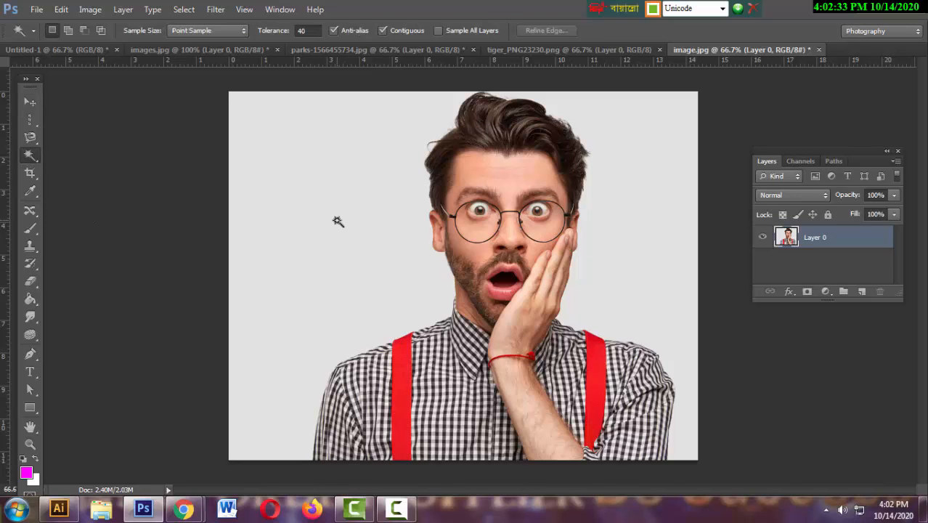
{"action": "left_click", "coordinate": [361, 224]}
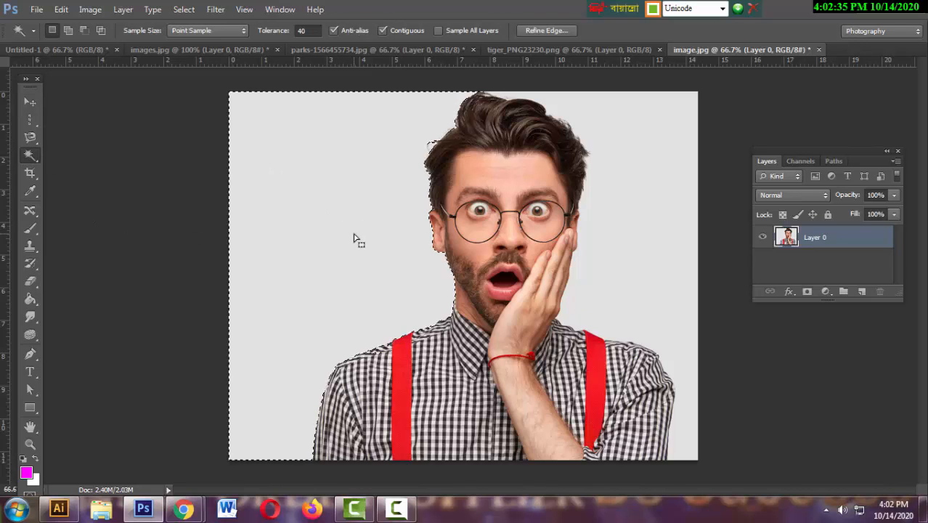
{"action": "key", "text": "Delete"}
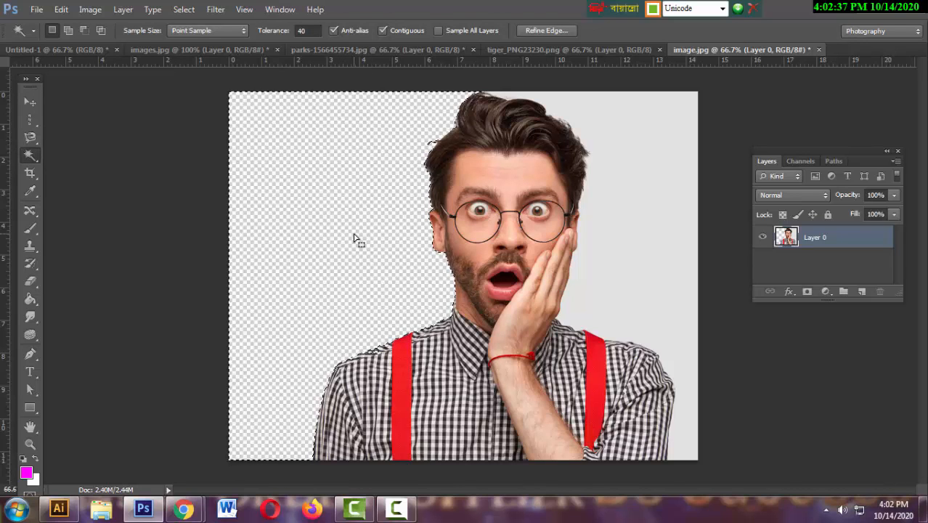
{"action": "key", "text": "ctrl+d"}
{"action": "left_click", "coordinate": [653, 235]}
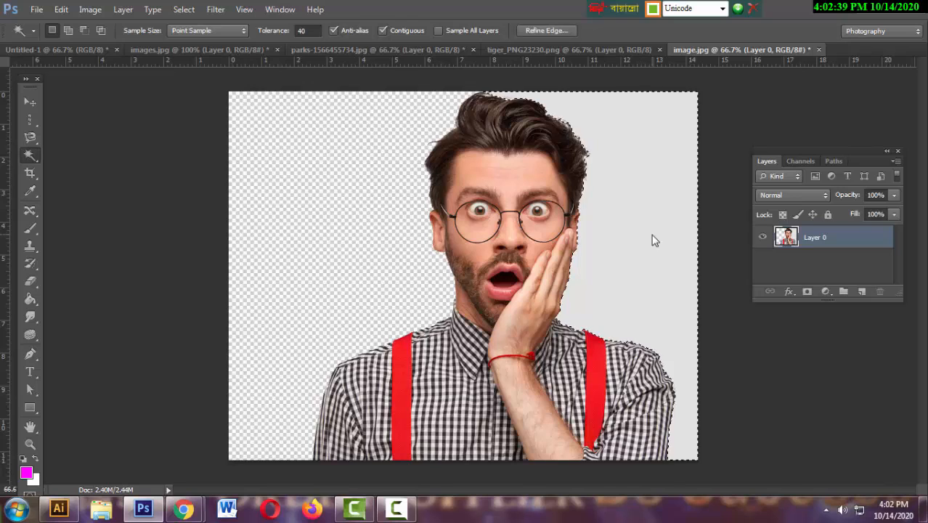
{"action": "key", "text": "Delete"}
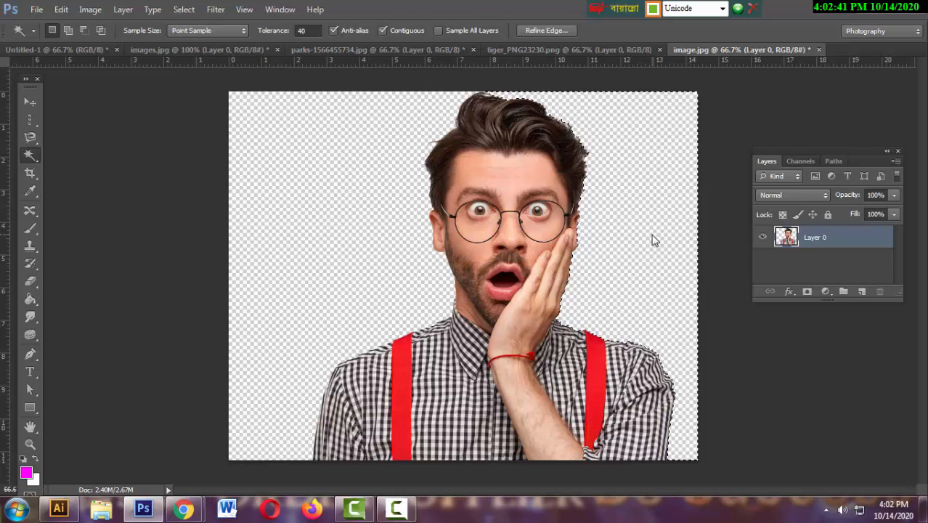
- Deselect and move the cut-out man into the Untitled-1 composition, placing him on the phone's right side
{"action": "key", "text": "ctrl+d"}
{"action": "left_click", "coordinate": [29, 102]}
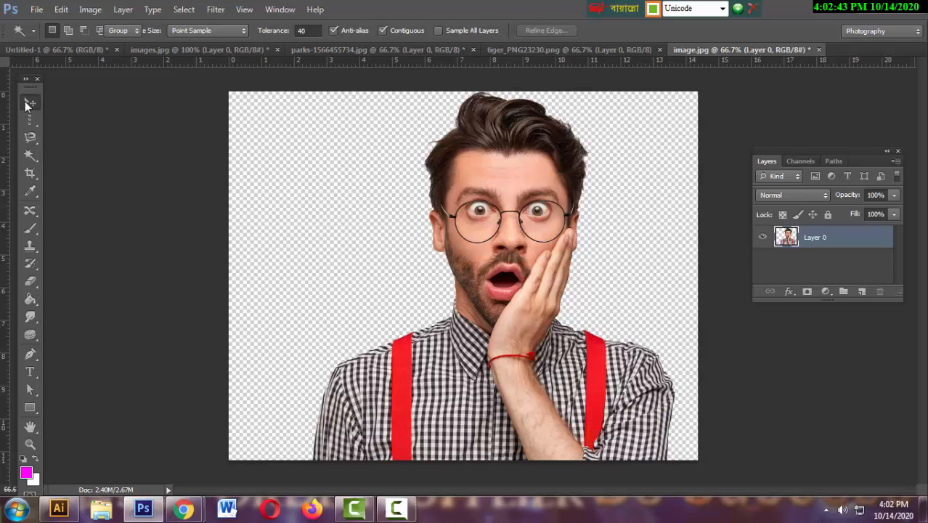
{"action": "left_click_drag", "start_coordinate": [517, 219], "coordinate": [658, 247]}
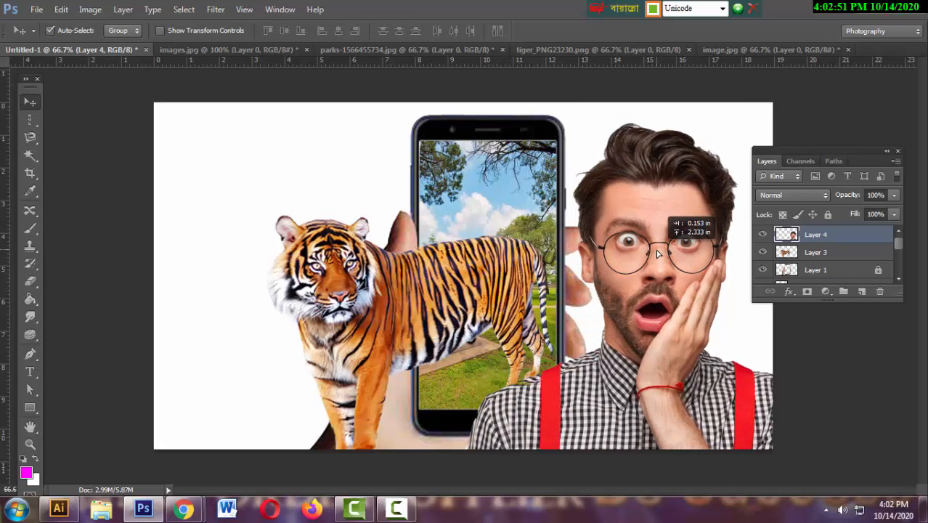
{"action": "left_click_drag", "start_coordinate": [818, 146], "coordinate": [840, 147]}
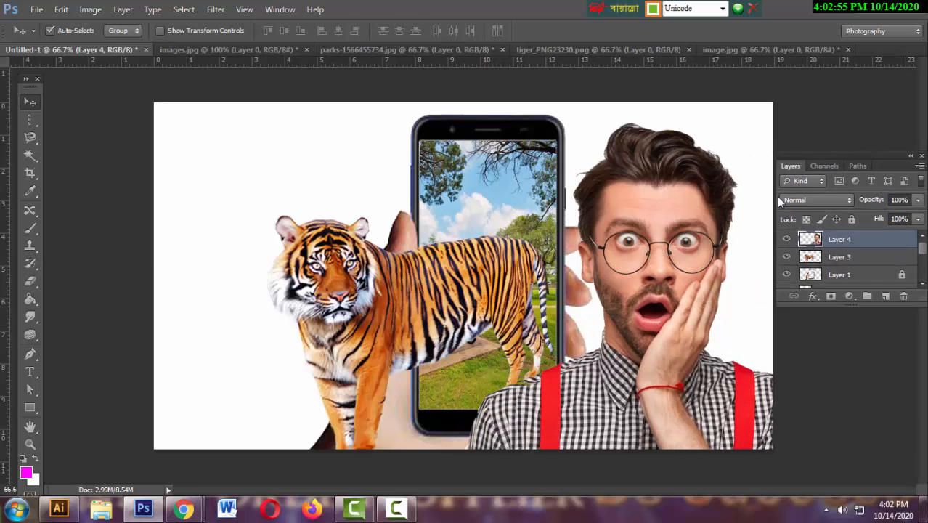
- Scale the man to about 71.79% width and 77.83% height, set him against the canvas's bottom-right corner, and apply the transformation
{"action": "key", "text": "ctrl+t"}
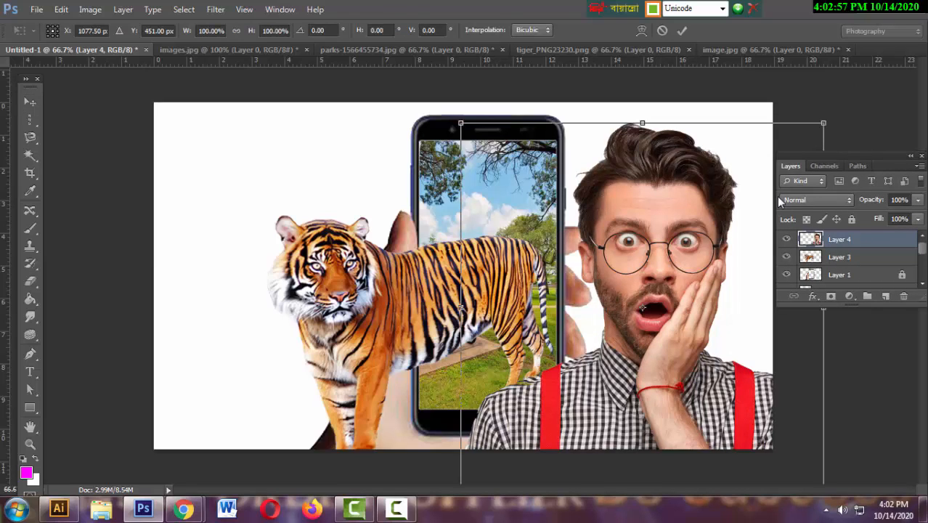
{"action": "left_click_drag", "start_coordinate": [688, 240], "coordinate": [685, 202]}
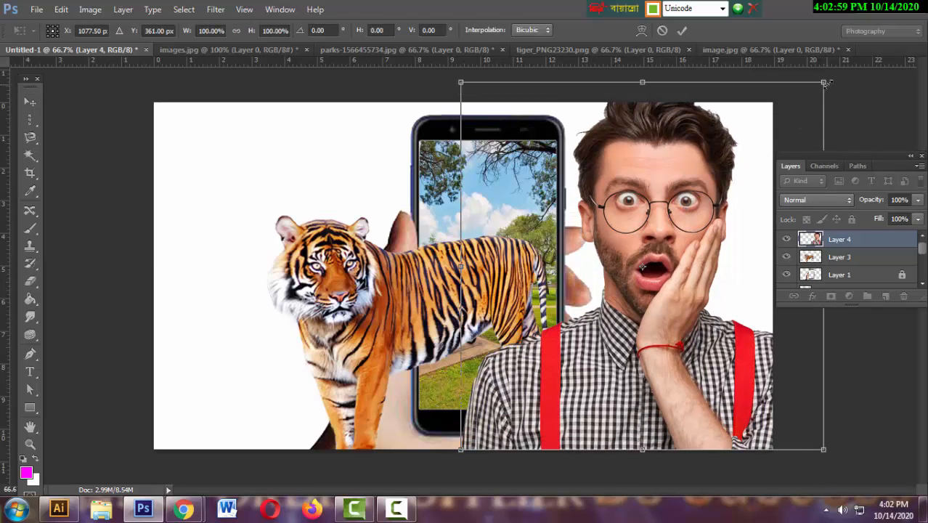
{"action": "left_click_drag", "start_coordinate": [821, 84], "coordinate": [772, 122]}
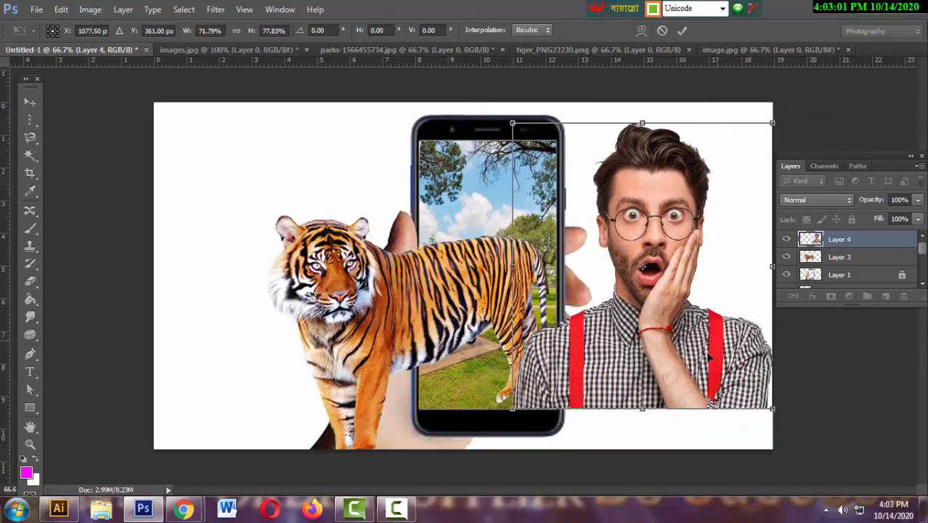
{"action": "left_click_drag", "start_coordinate": [700, 355], "coordinate": [701, 400]}
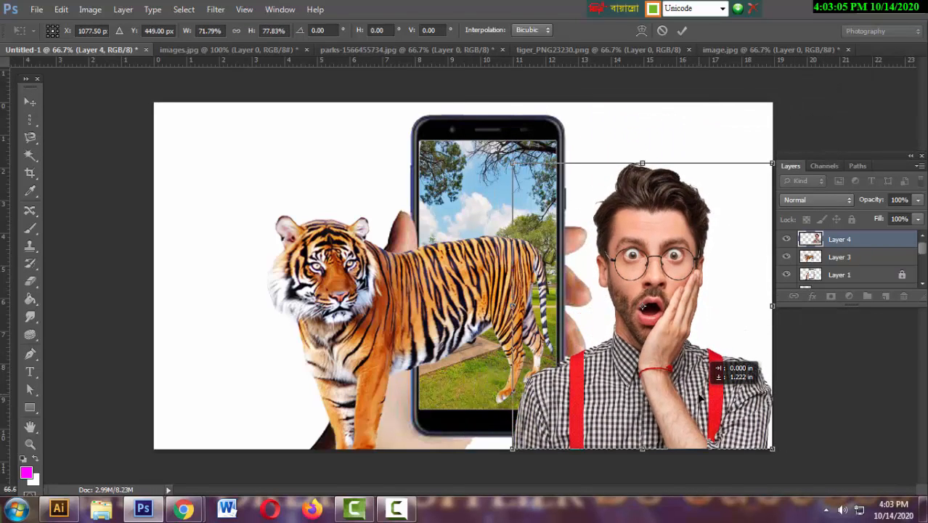
{"action": "left_click", "coordinate": [32, 103]}
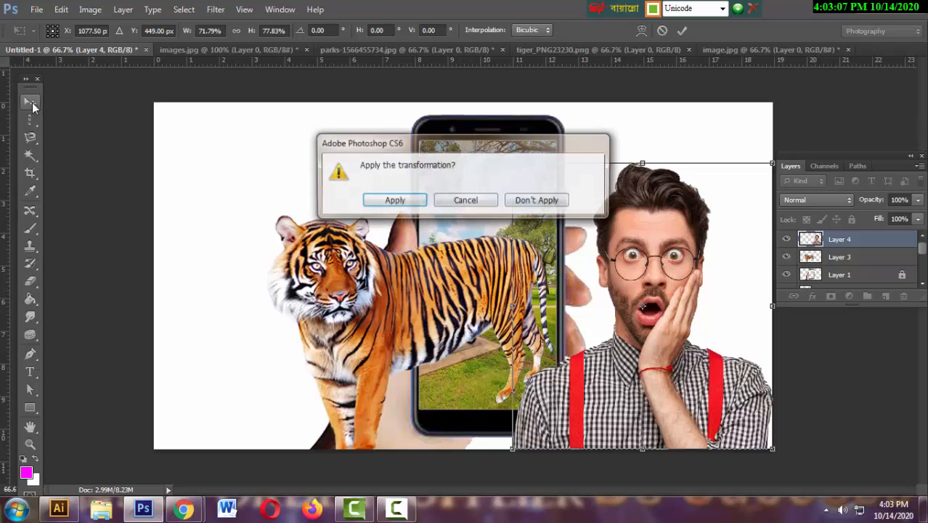
{"action": "left_click", "coordinate": [393, 201]}
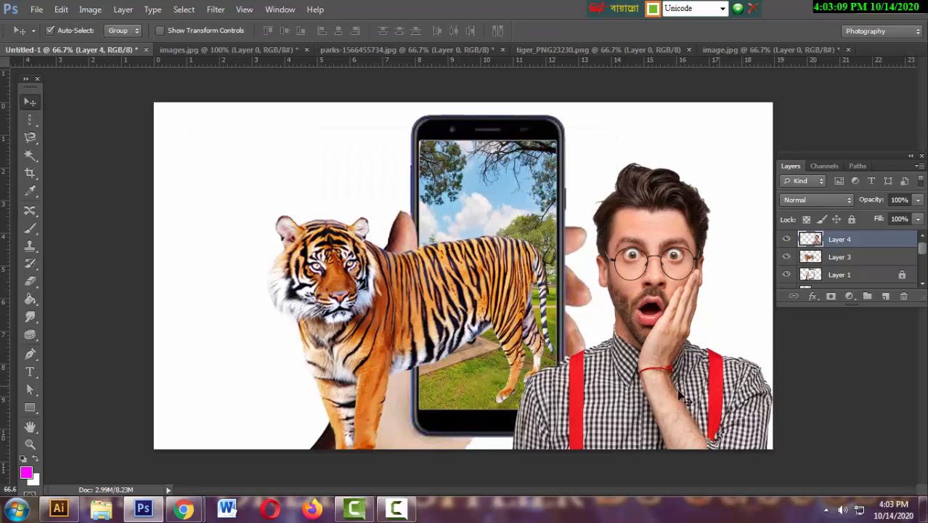
- Try distorting the man to about 99.73% width and 103.75% height with his body narrowed and tilted, and undo the distortion
{"action": "left_click", "coordinate": [61, 10]}
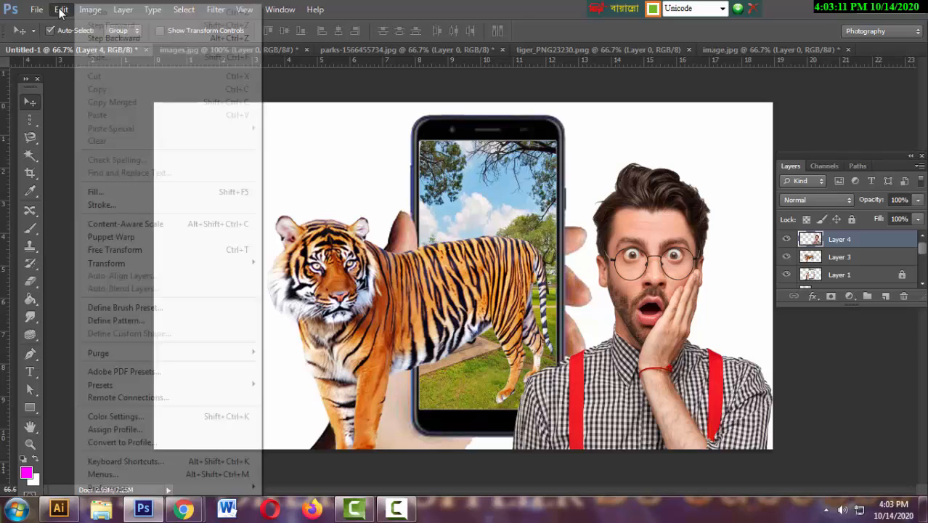
{"action": "mouse_move", "coordinate": [124, 262]}
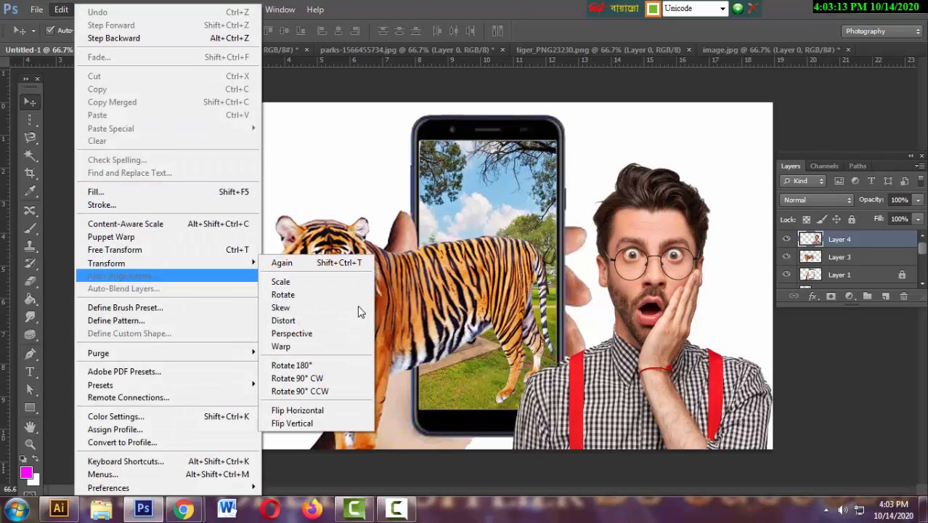
{"action": "left_click", "coordinate": [291, 320]}
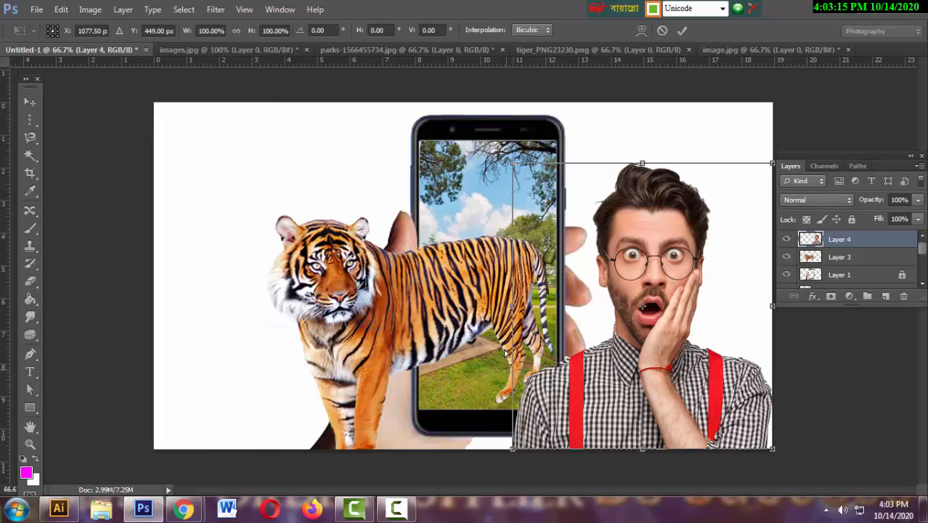
{"action": "left_click_drag", "start_coordinate": [513, 311], "coordinate": [545, 313]}
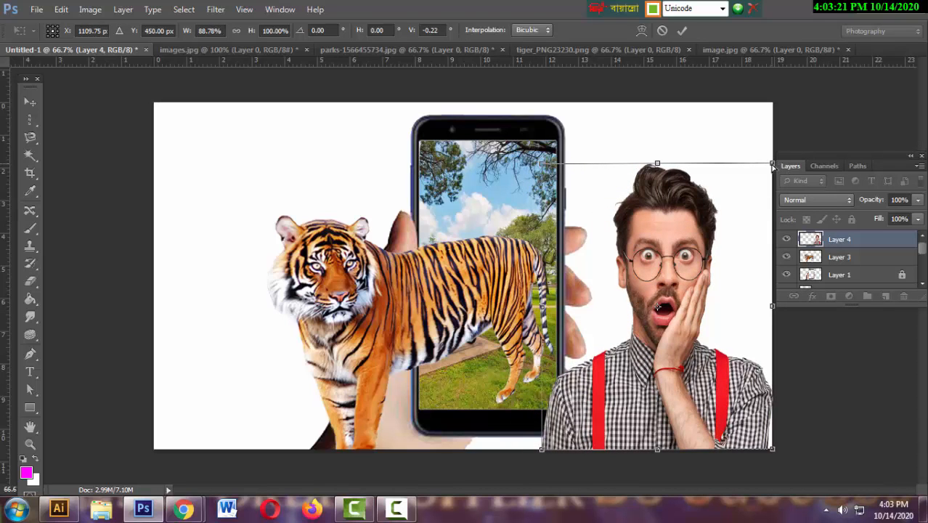
{"action": "mouse_move", "coordinate": [773, 165]}
{"action": "left_mouse_down"}
{"action": "mouse_move", "coordinate": [767, 146]}
{"action": "mouse_move", "coordinate": [728, 126]}
{"action": "mouse_move", "coordinate": [732, 144]}
{"action": "mouse_move", "coordinate": [719, 155]}
{"action": "mouse_move", "coordinate": [695, 150]}
{"action": "mouse_move", "coordinate": [682, 131]}
{"action": "mouse_move", "coordinate": [717, 143]}
{"action": "mouse_move", "coordinate": [754, 194]}
{"action": "mouse_move", "coordinate": [772, 164]}
{"action": "left_mouse_up"}
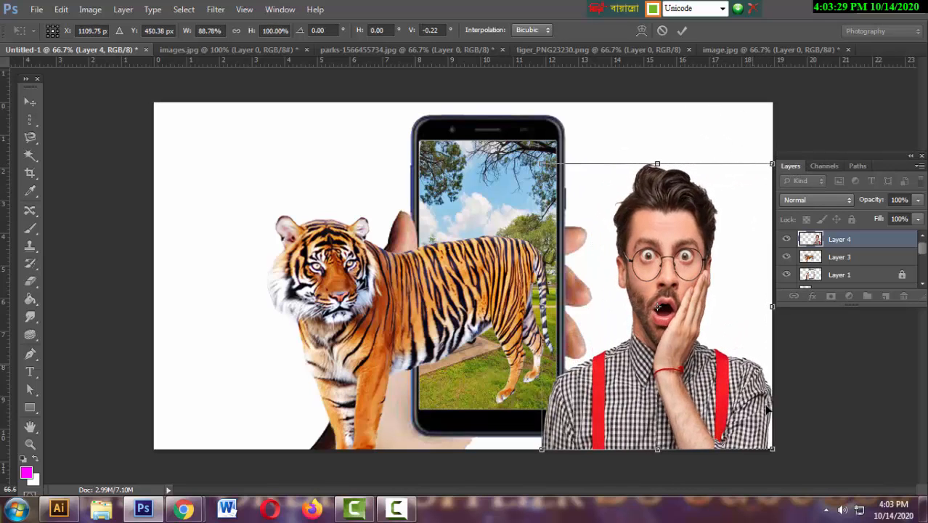
{"action": "left_click_drag", "start_coordinate": [772, 449], "coordinate": [713, 455]}
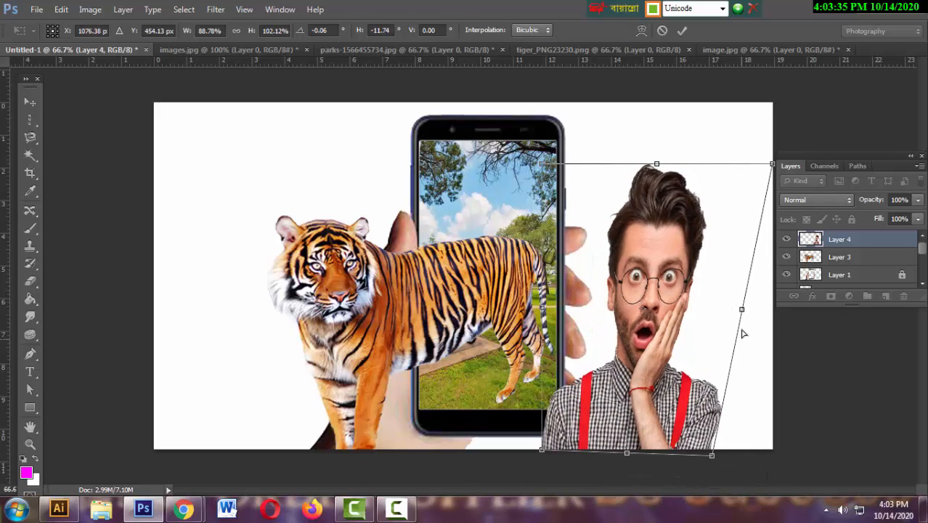
{"action": "left_click_drag", "start_coordinate": [742, 309], "coordinate": [760, 326]}
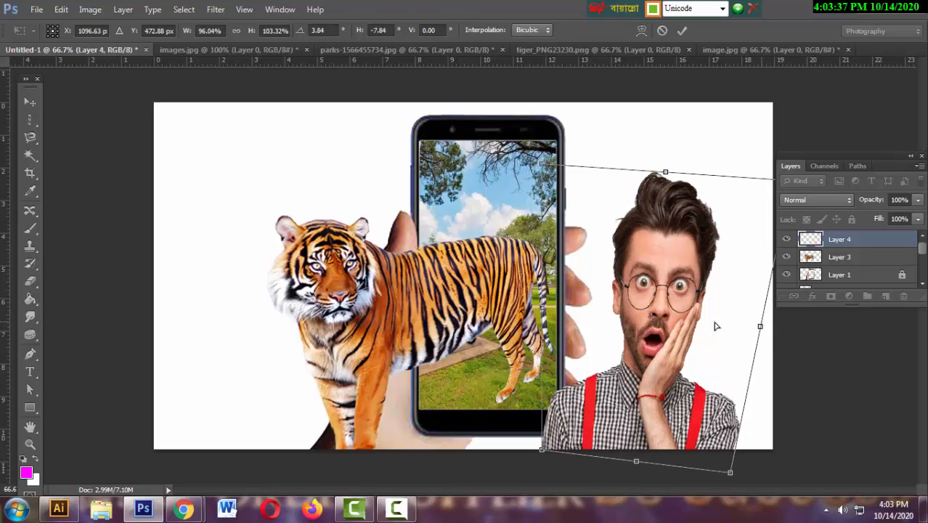
{"action": "left_click_drag", "start_coordinate": [547, 165], "coordinate": [556, 156]}
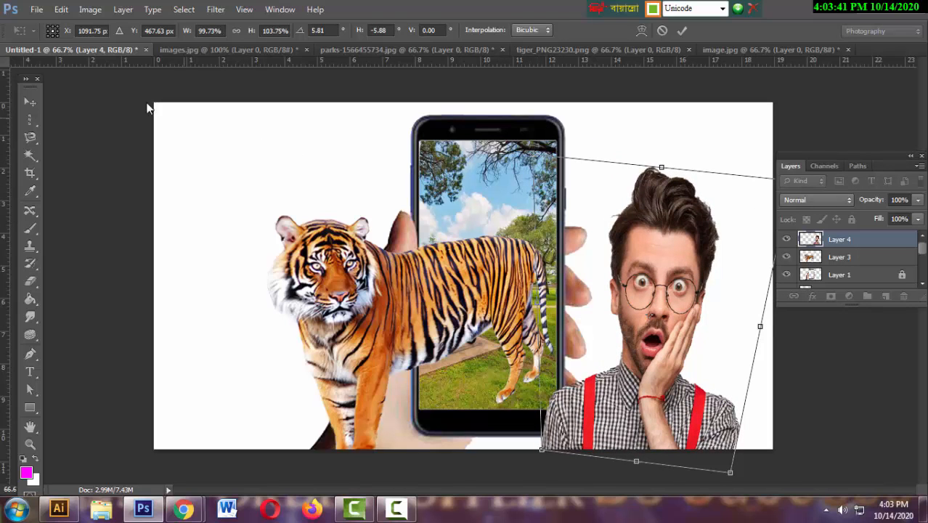
{"action": "left_click", "coordinate": [36, 106]}
{"action": "left_click", "coordinate": [380, 202]}
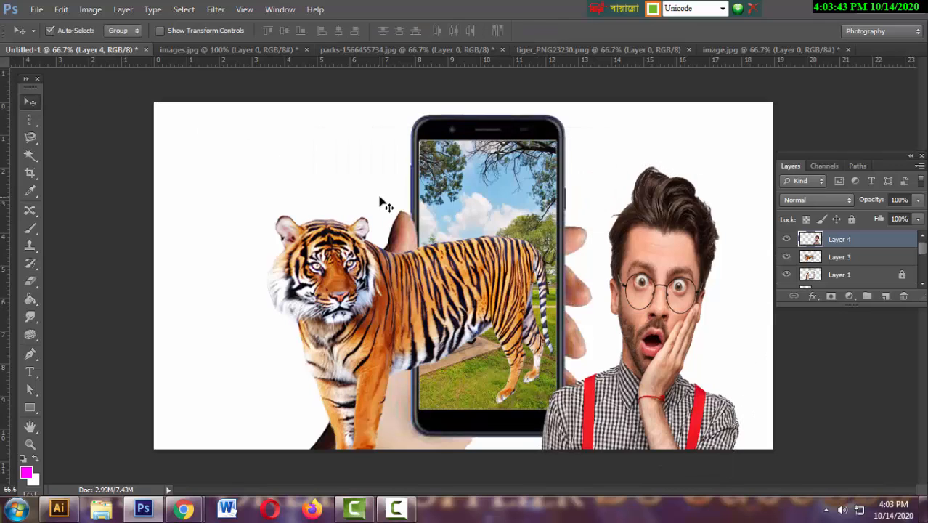
{"action": "key", "text": "ctrl+z"}
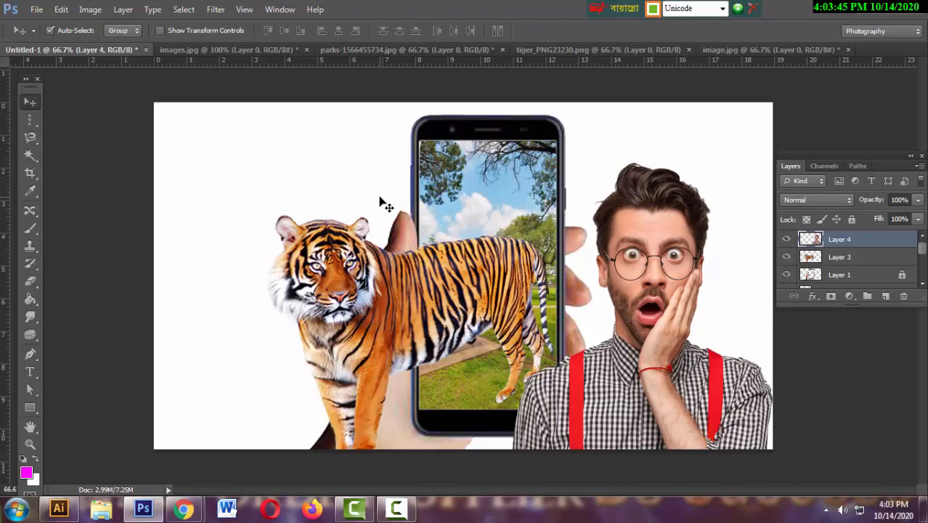
- Try warping the man's head and hair up and to the right, and undo the warp
{"action": "left_click", "coordinate": [64, 8]}
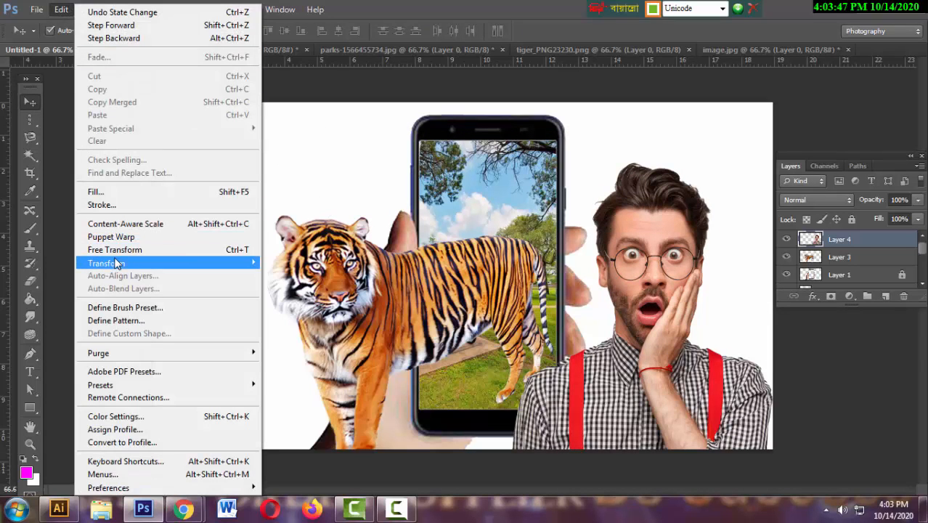
{"action": "mouse_move", "coordinate": [116, 265]}
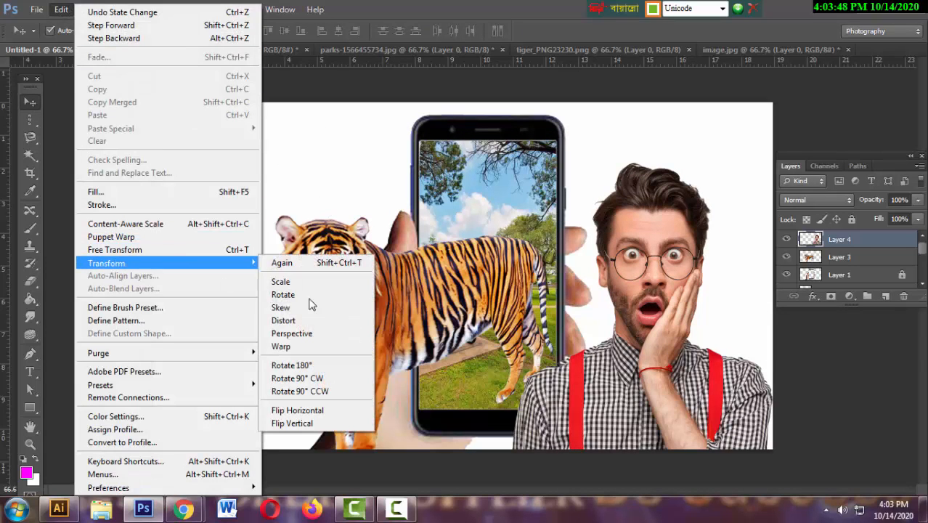
{"action": "left_click", "coordinate": [316, 346]}
{"action": "left_click_drag", "start_coordinate": [514, 257], "coordinate": [575, 239]}
{"action": "left_click_drag", "start_coordinate": [514, 163], "coordinate": [616, 123]}
{"action": "left_click_drag", "start_coordinate": [687, 165], "coordinate": [750, 89]}
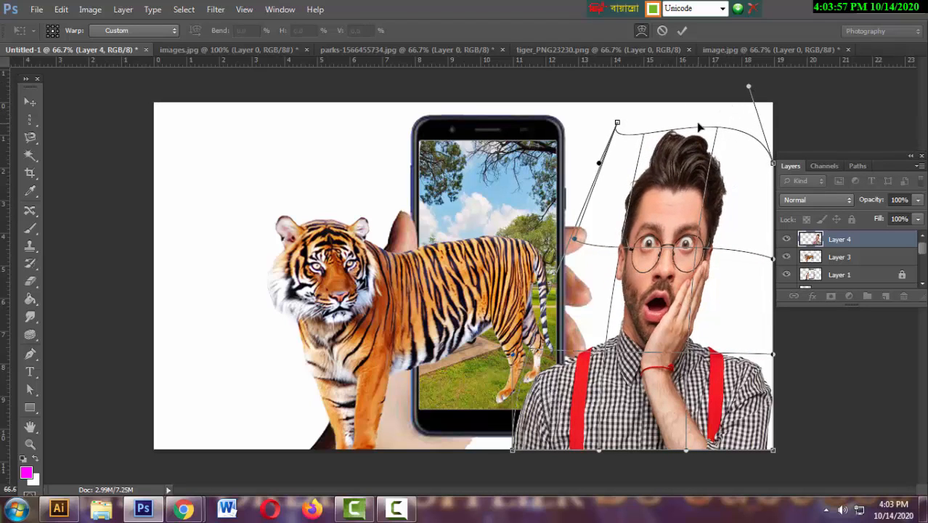
{"action": "left_click", "coordinate": [30, 103]}
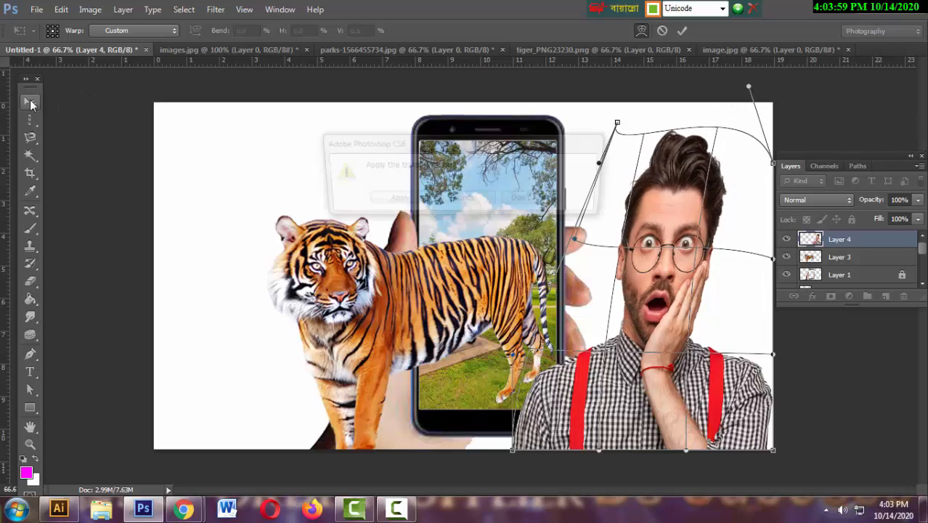
{"action": "left_click", "coordinate": [371, 200]}
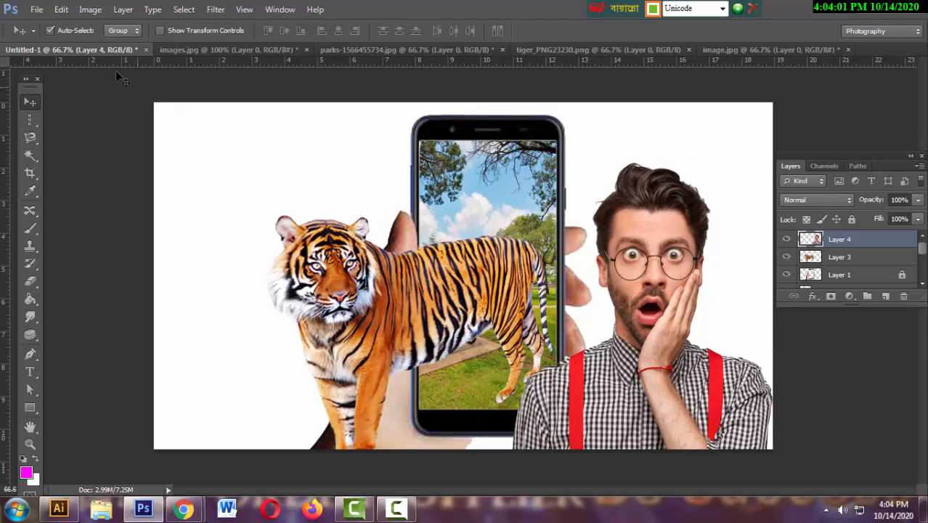
- Distort the man to about 97.91% width and 118.52% height, raising his upper right and pulling in his upper left, and deselect the layer
{"action": "left_click", "coordinate": [61, 8]}
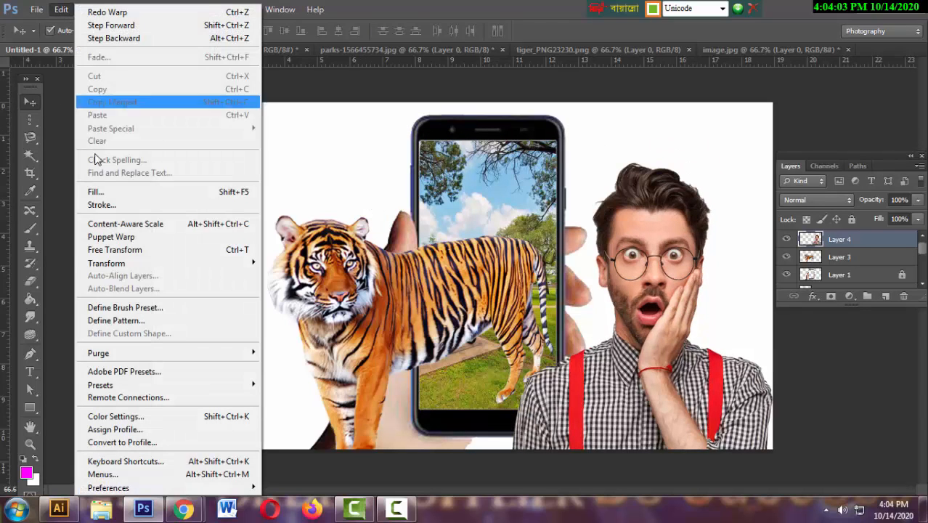
{"action": "left_click", "coordinate": [118, 250]}
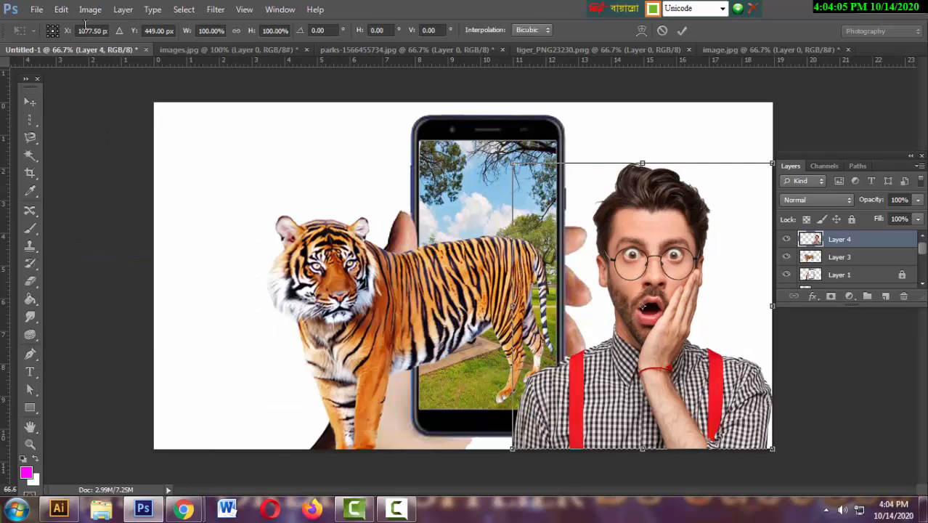
{"action": "left_click", "coordinate": [61, 9]}
{"action": "mouse_move", "coordinate": [116, 264]}
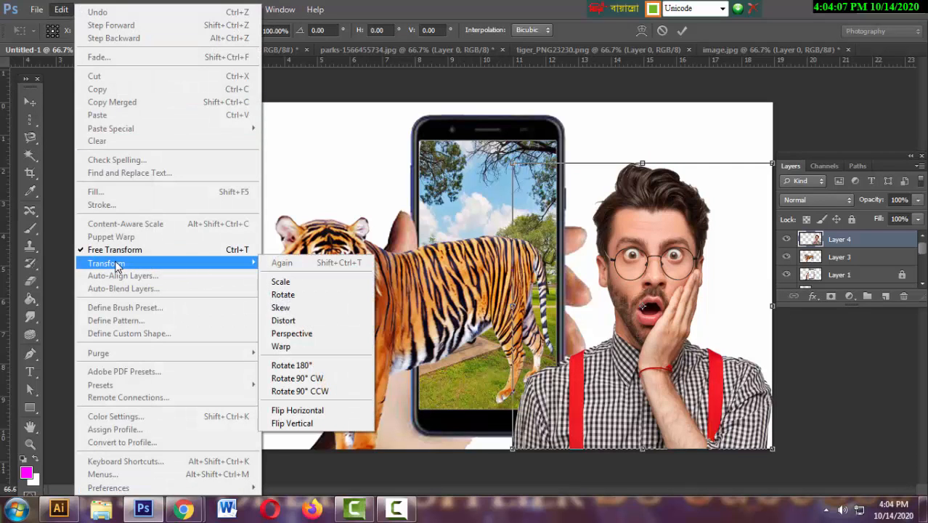
{"action": "left_click", "coordinate": [284, 321]}
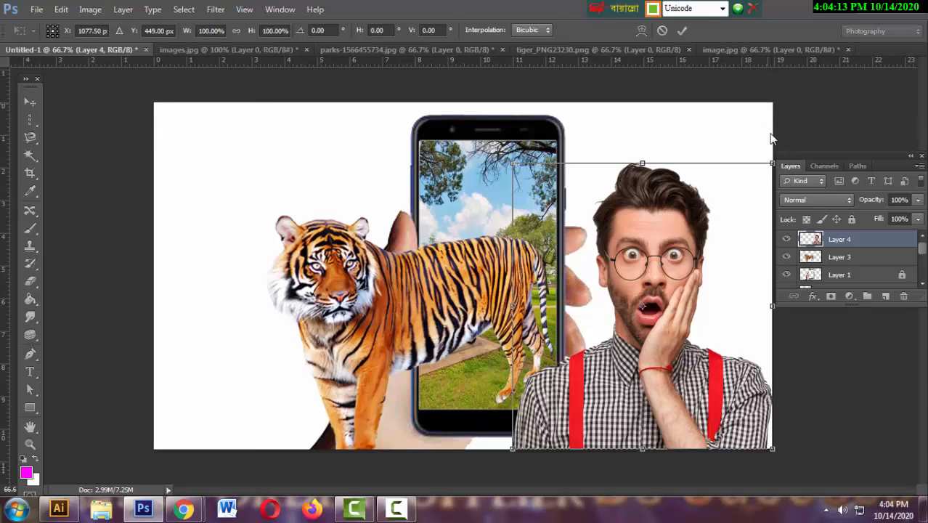
{"action": "left_click_drag", "start_coordinate": [796, 159], "coordinate": [816, 182]}
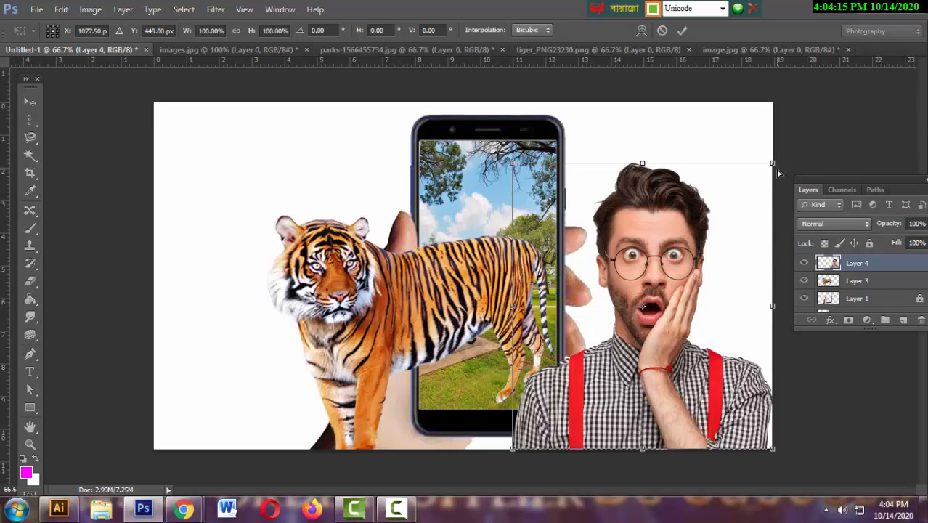
{"action": "left_click_drag", "start_coordinate": [773, 161], "coordinate": [772, 110]}
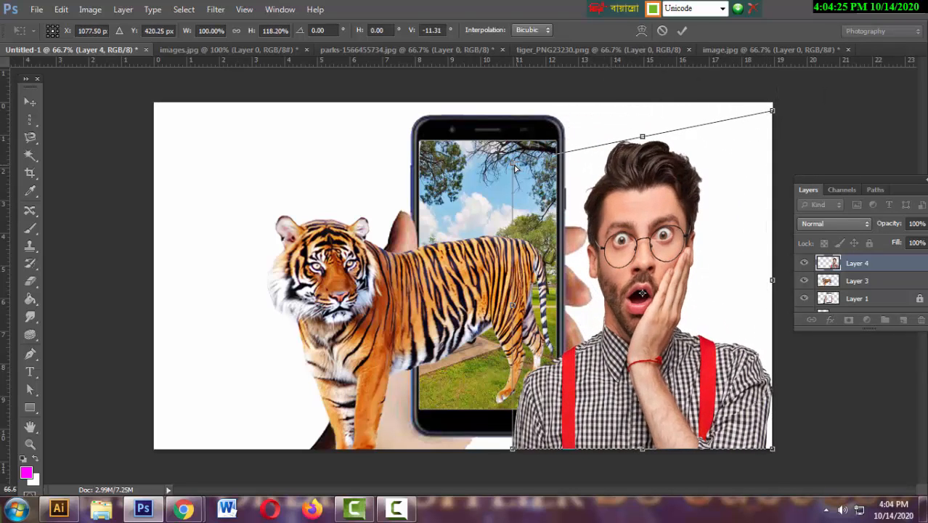
{"action": "left_click_drag", "start_coordinate": [514, 169], "coordinate": [560, 161]}
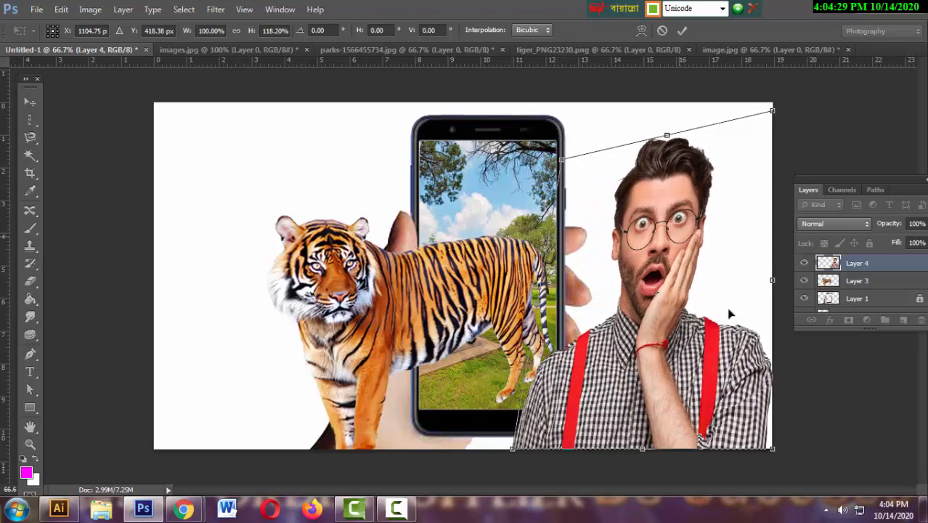
{"action": "mouse_move", "coordinate": [775, 452]}
{"action": "left_mouse_down"}
{"action": "mouse_move", "coordinate": [775, 442]}
{"action": "mouse_move", "coordinate": [781, 449]}
{"action": "mouse_move", "coordinate": [712, 491]}
{"action": "mouse_move", "coordinate": [661, 445]}
{"action": "mouse_move", "coordinate": [726, 476]}
{"action": "mouse_move", "coordinate": [770, 454]}
{"action": "left_mouse_up"}
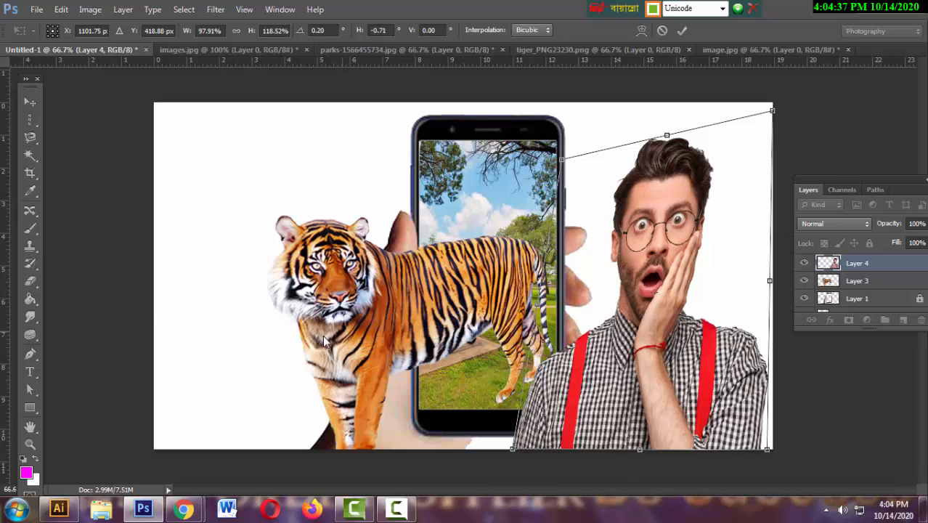
{"action": "left_click", "coordinate": [30, 102]}
{"action": "left_click", "coordinate": [408, 202]}
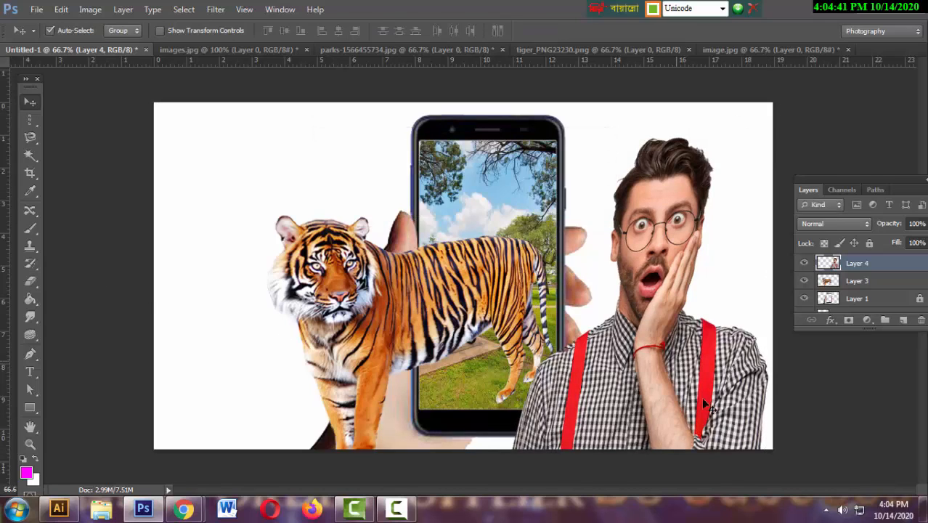
{"action": "left_click", "coordinate": [806, 427]}
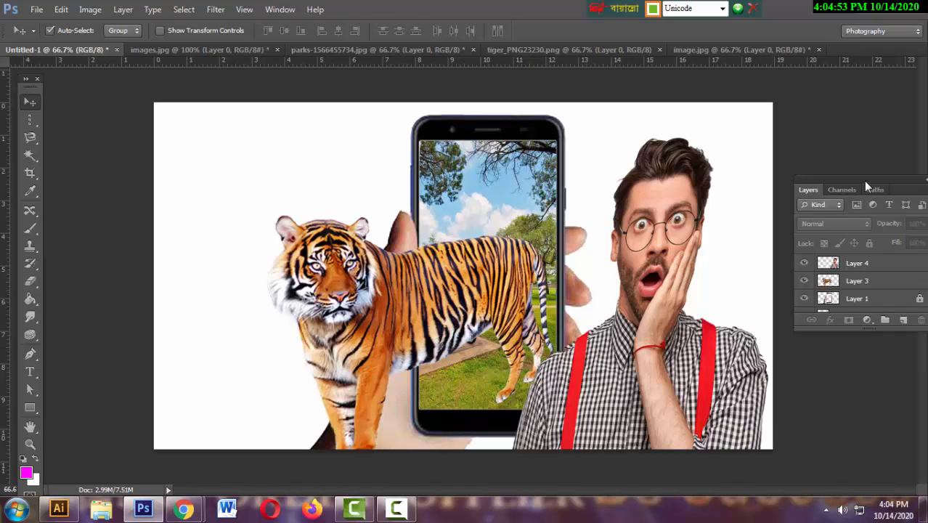
- Convert the locked Background into a regular layer, keeping the name Layer 0, Normal mode and 100% opacity
{"action": "left_click_drag", "start_coordinate": [863, 181], "coordinate": [808, 141]}
{"action": "left_click", "coordinate": [886, 272]}
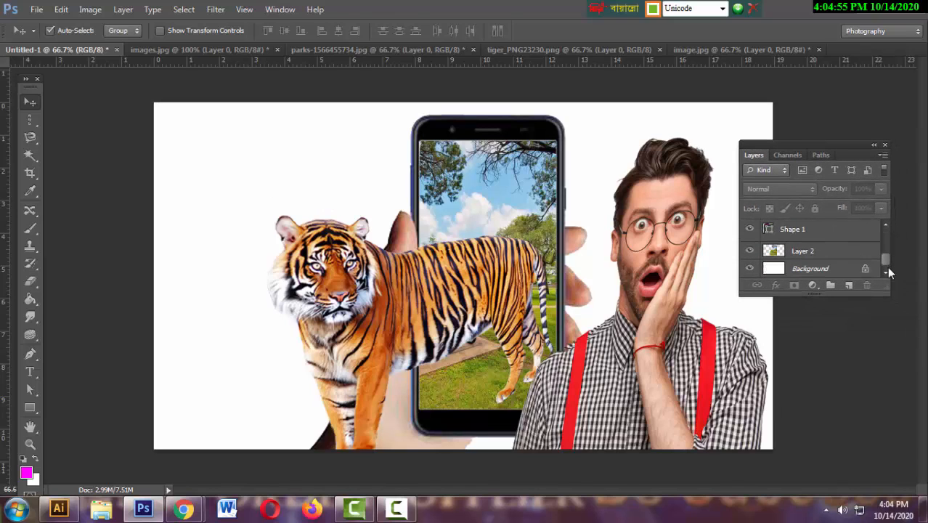
{"action": "double_click", "coordinate": [828, 270]}
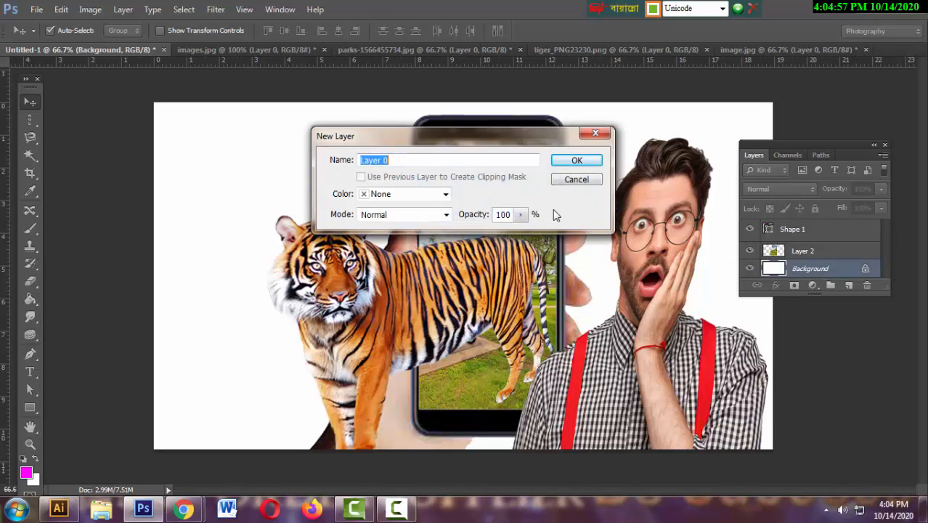
{"action": "left_click", "coordinate": [568, 161]}
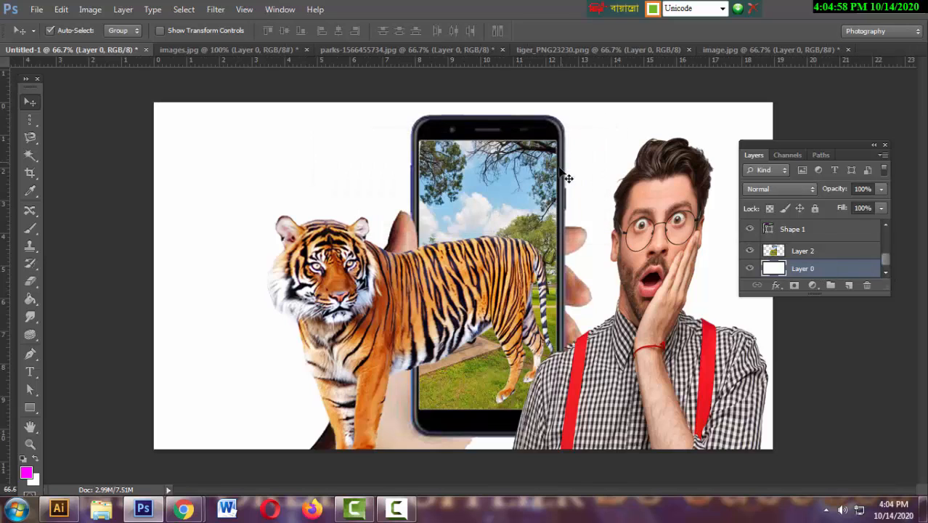
- Set the foreground colour to pure red (ff0000), fill the backdrop layer with it, and deselect the layer
{"action": "left_click", "coordinate": [24, 473]}
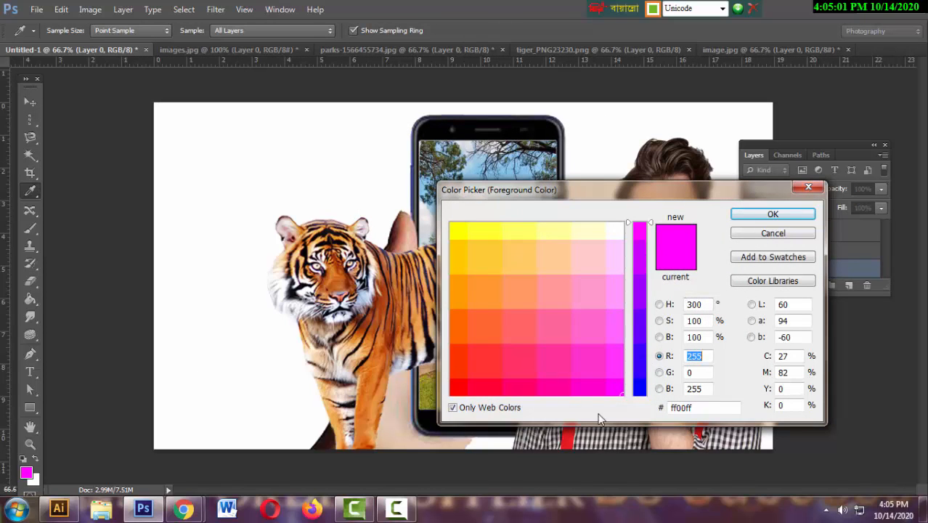
{"action": "left_click", "coordinate": [452, 393]}
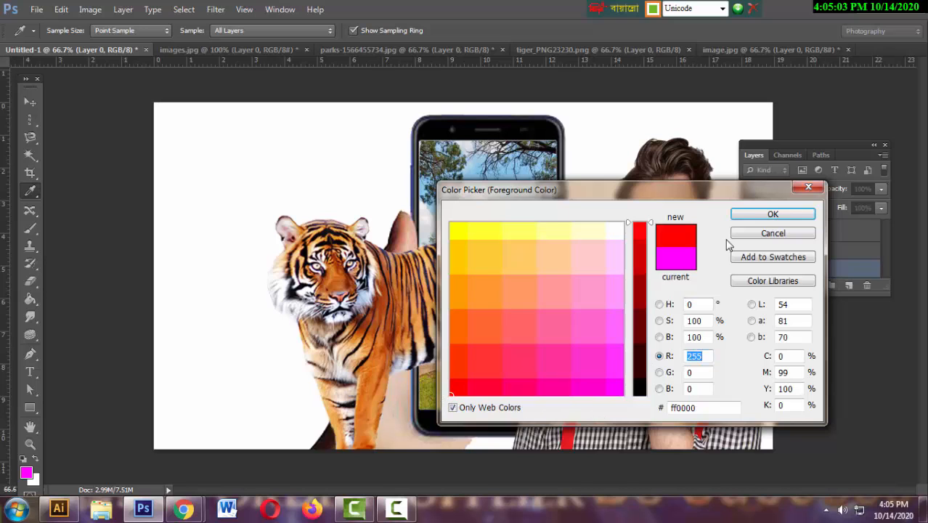
{"action": "left_click", "coordinate": [755, 214]}
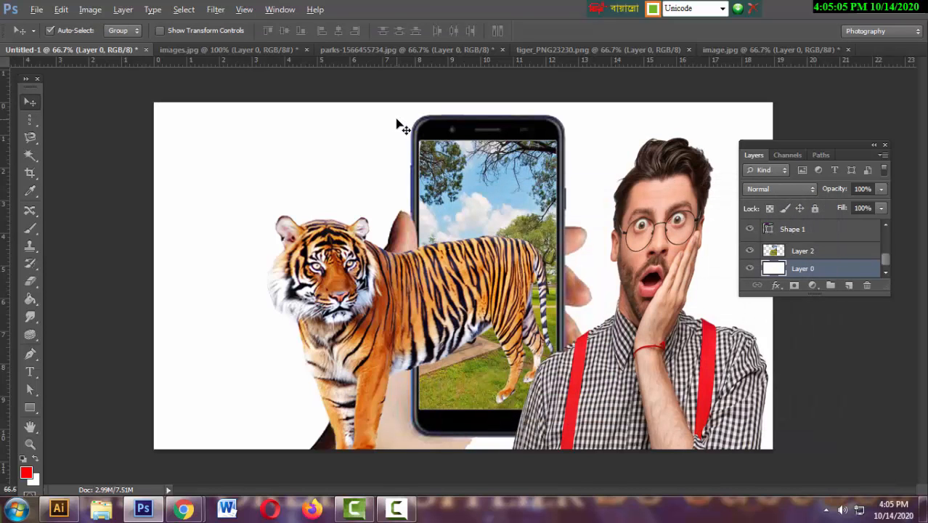
{"action": "key", "text": "alt+BackSpace"}
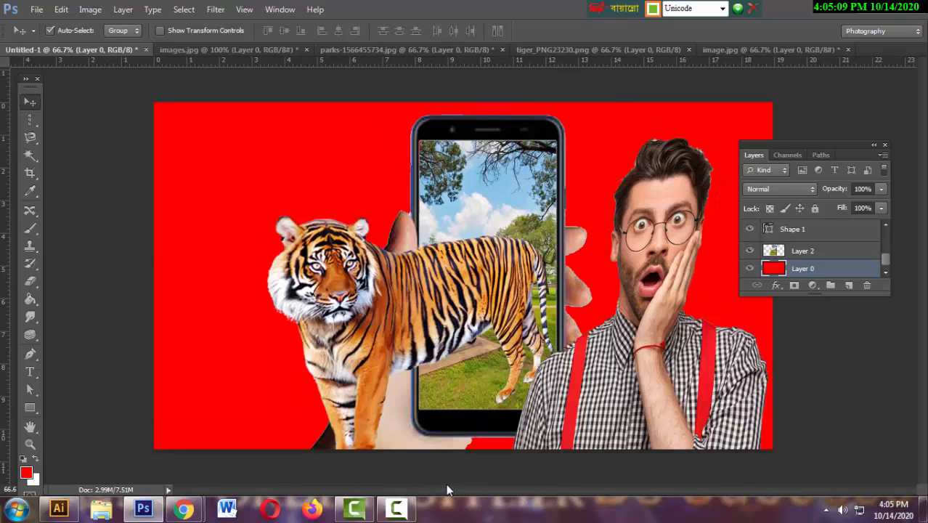
{"action": "left_click", "coordinate": [107, 236]}
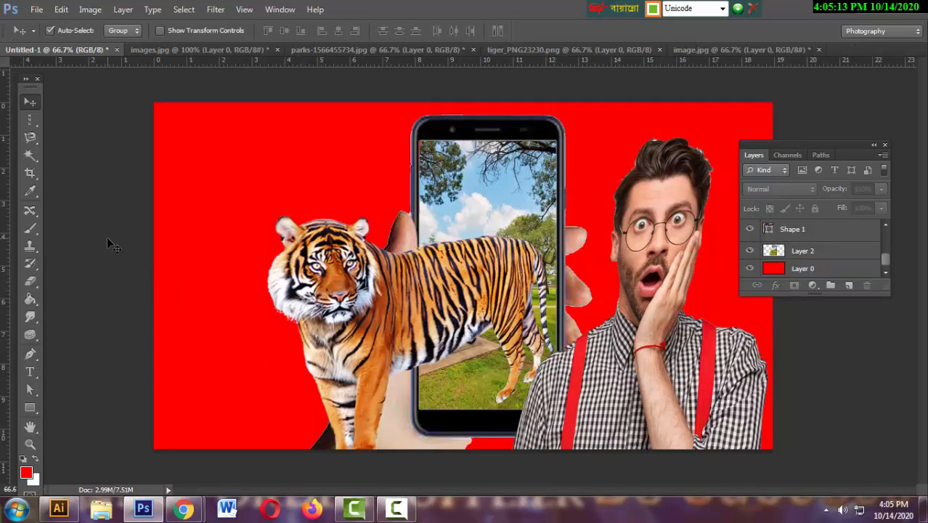
{"action": "left_click_drag", "start_coordinate": [790, 148], "coordinate": [831, 157]}
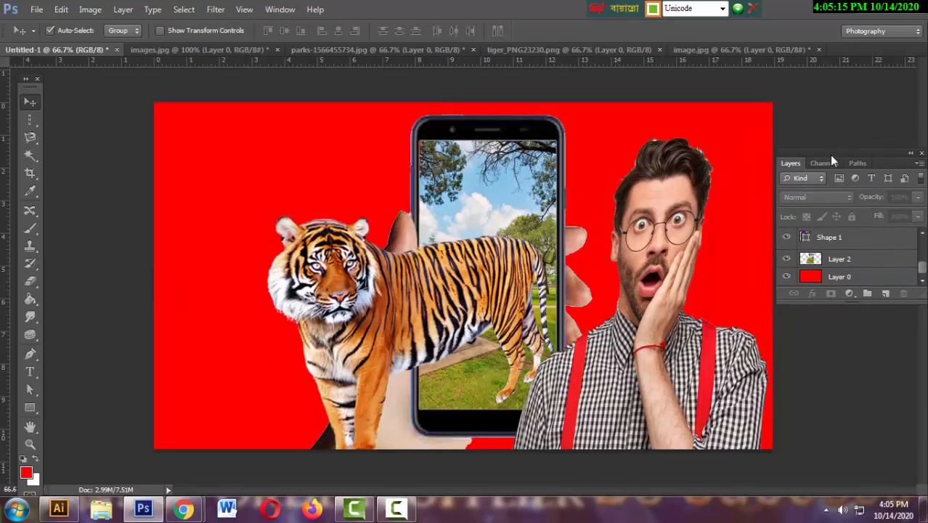